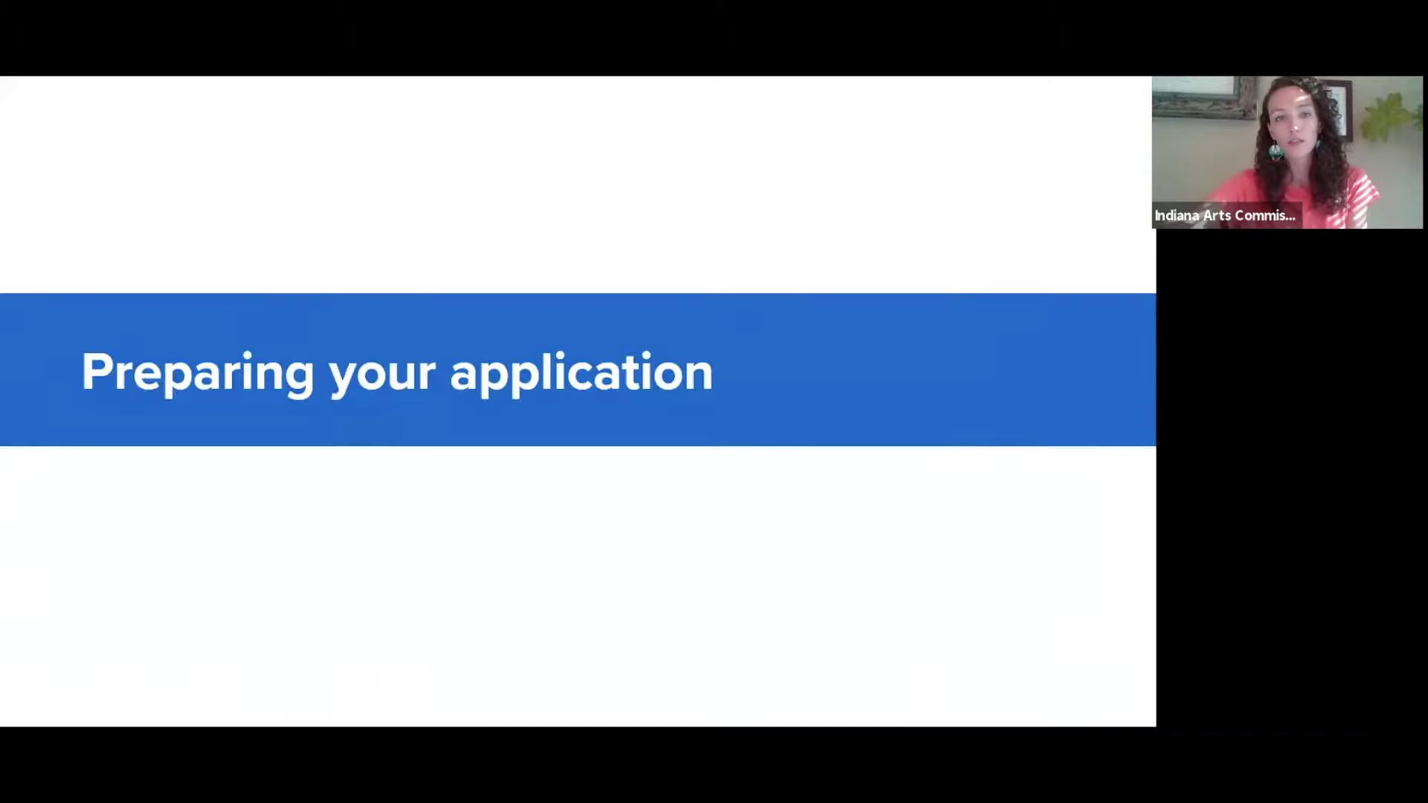
# - Advance to the Logon Page slide (34 of 46) and return to Normal view with its speaker notes
pyautogui.click(1034, 365)
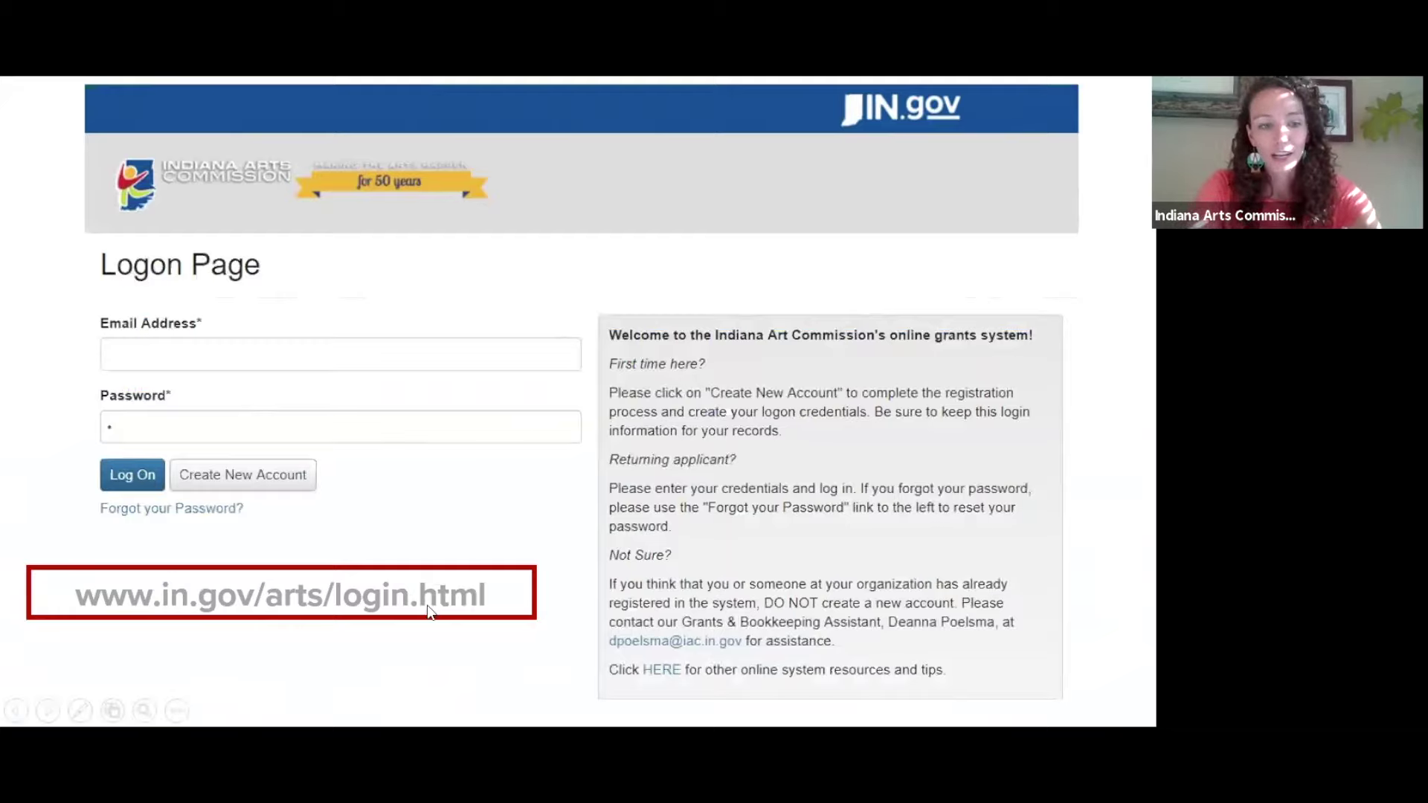
pyautogui.press('Escape')
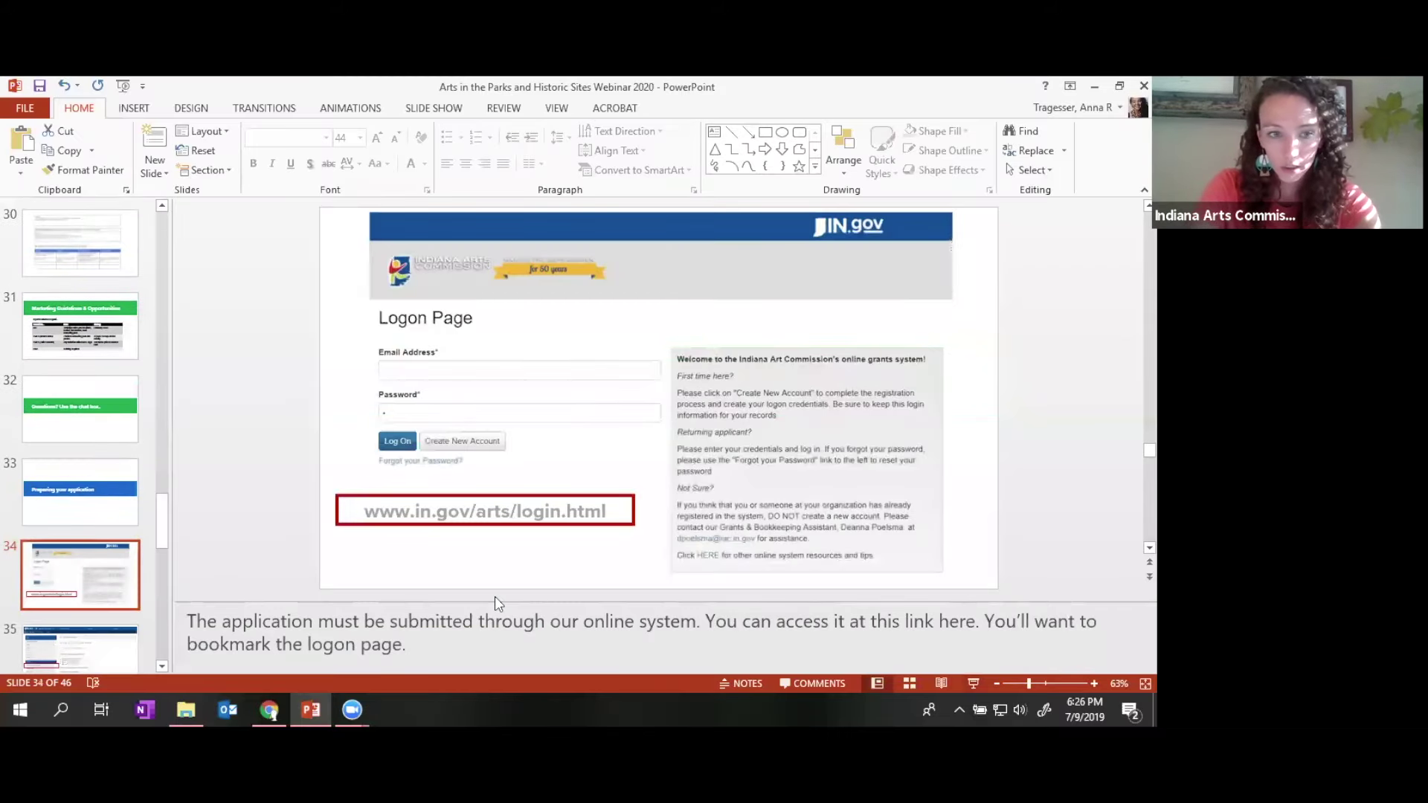
# - Bring Chrome forward and go to the top of the Arts in the Parks program page
pyautogui.click(268, 708)
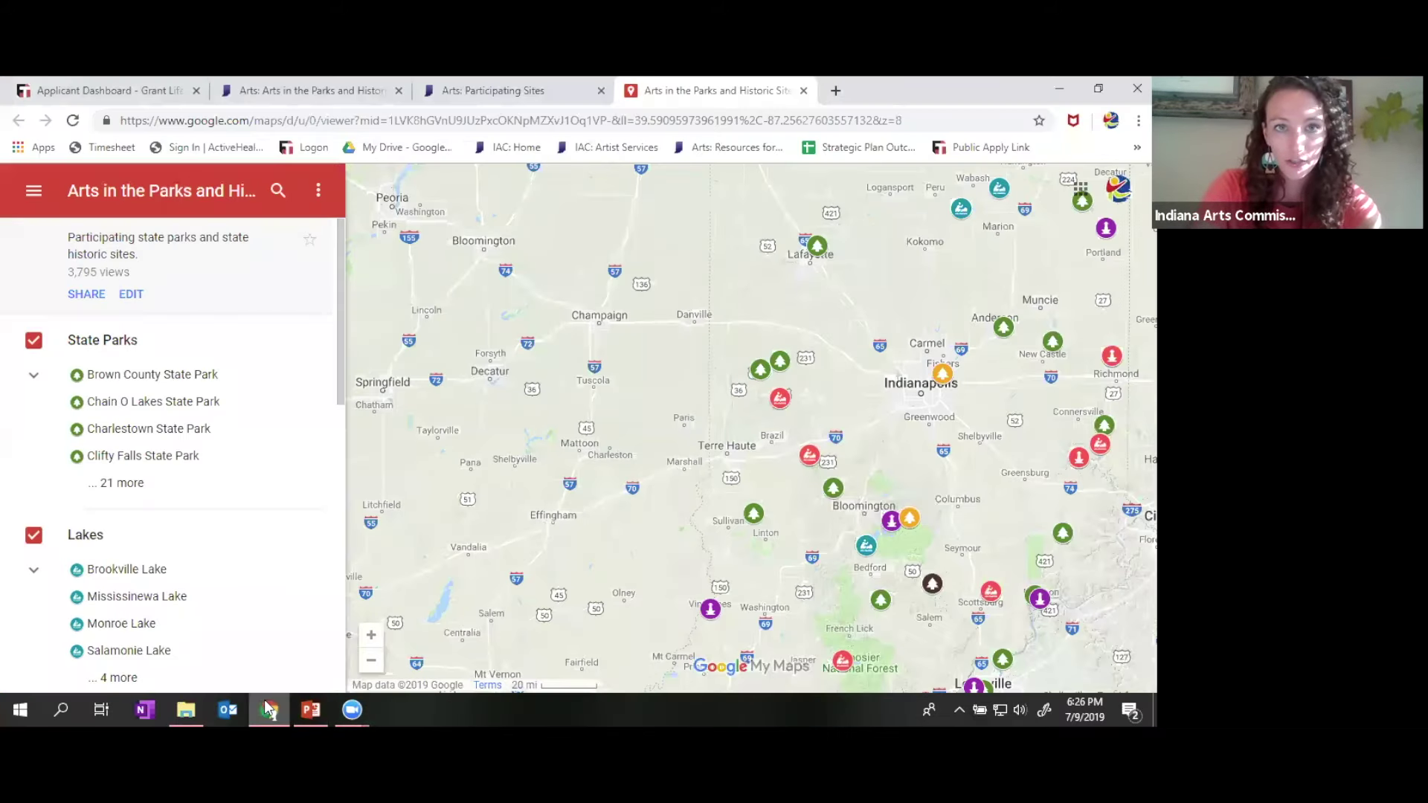
pyautogui.hotkey('ctrl', 'shift', 'Tab')
pyautogui.hotkey('ctrl', 'shift', 'Tab')
pyautogui.scroll(2, 856, 466)
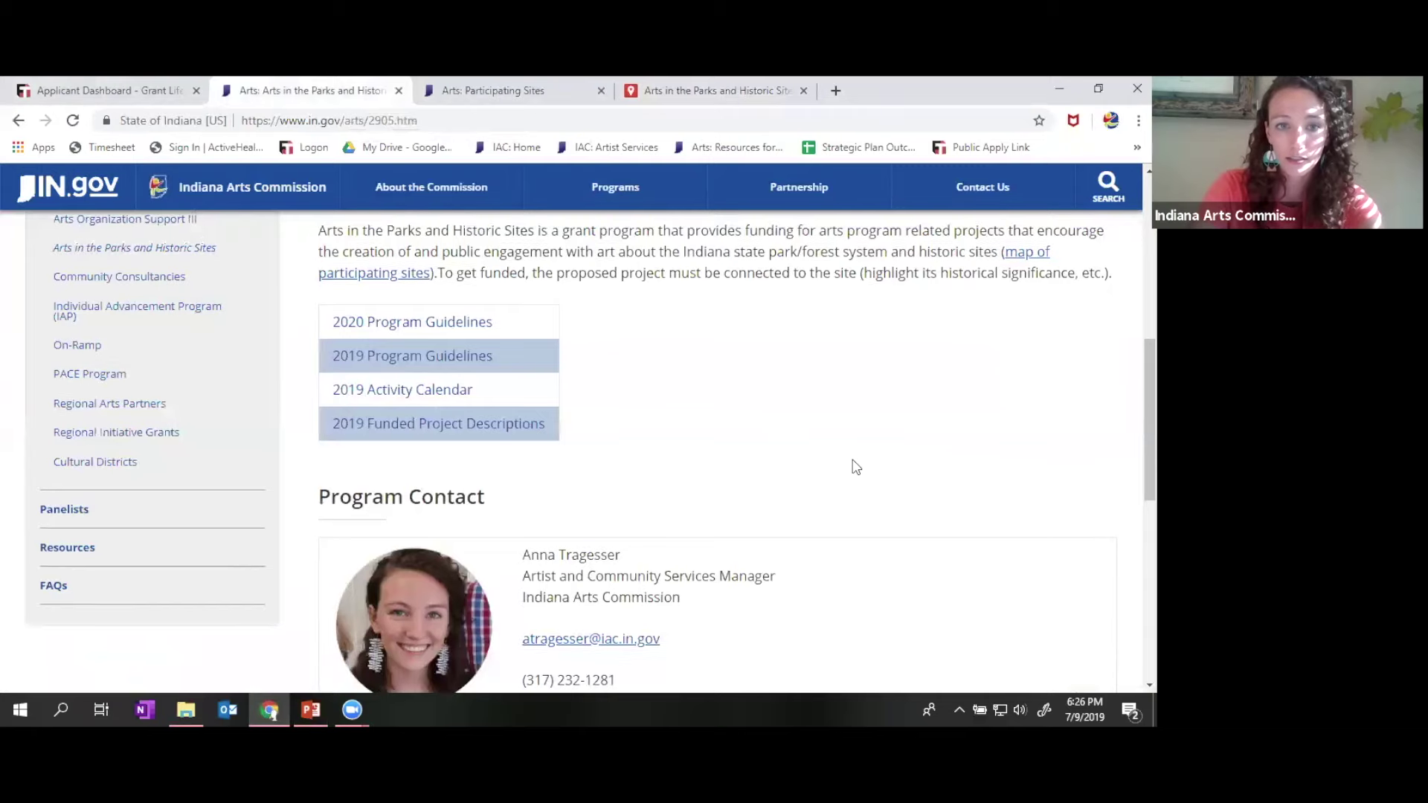
pyautogui.scroll(1, 856, 466)
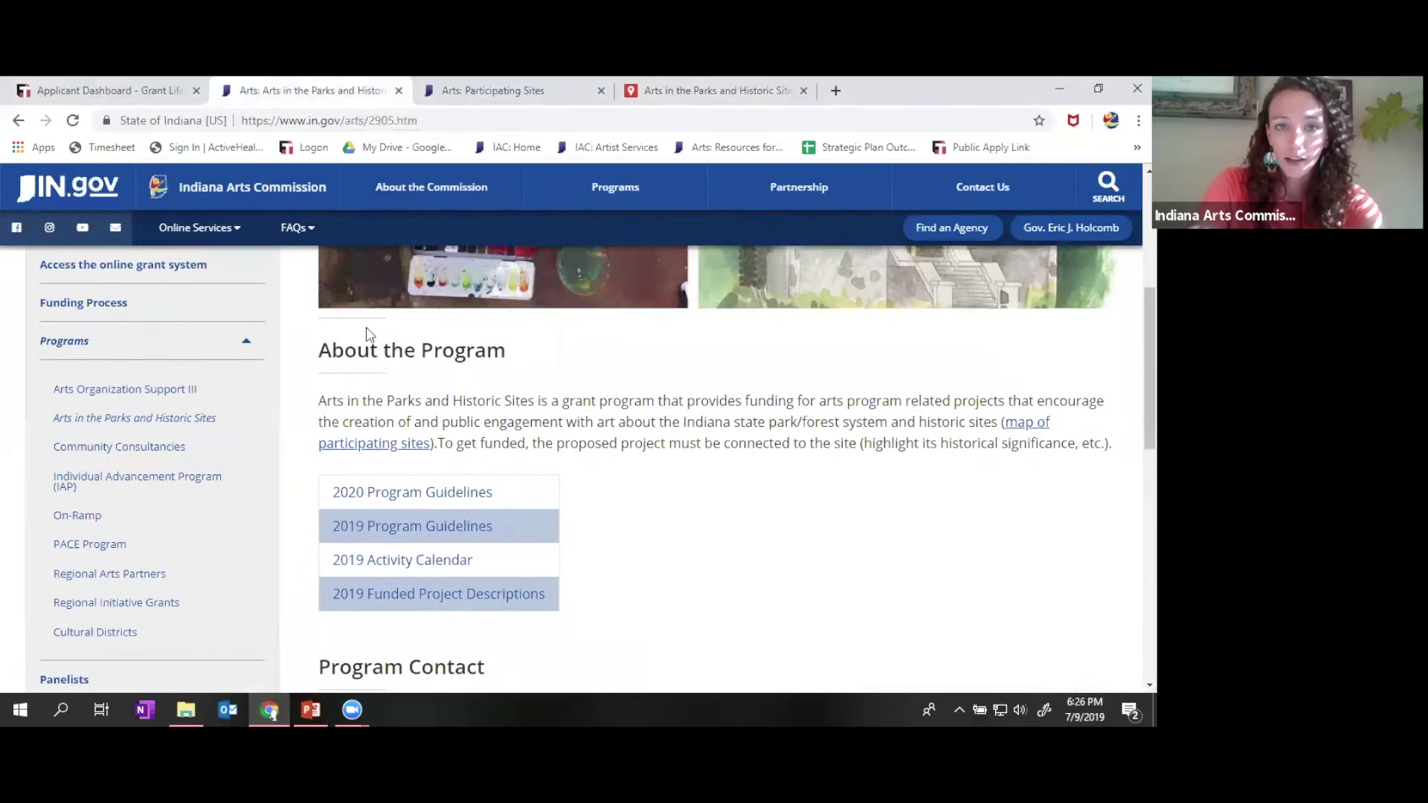
pyautogui.scroll(2, 368, 332)
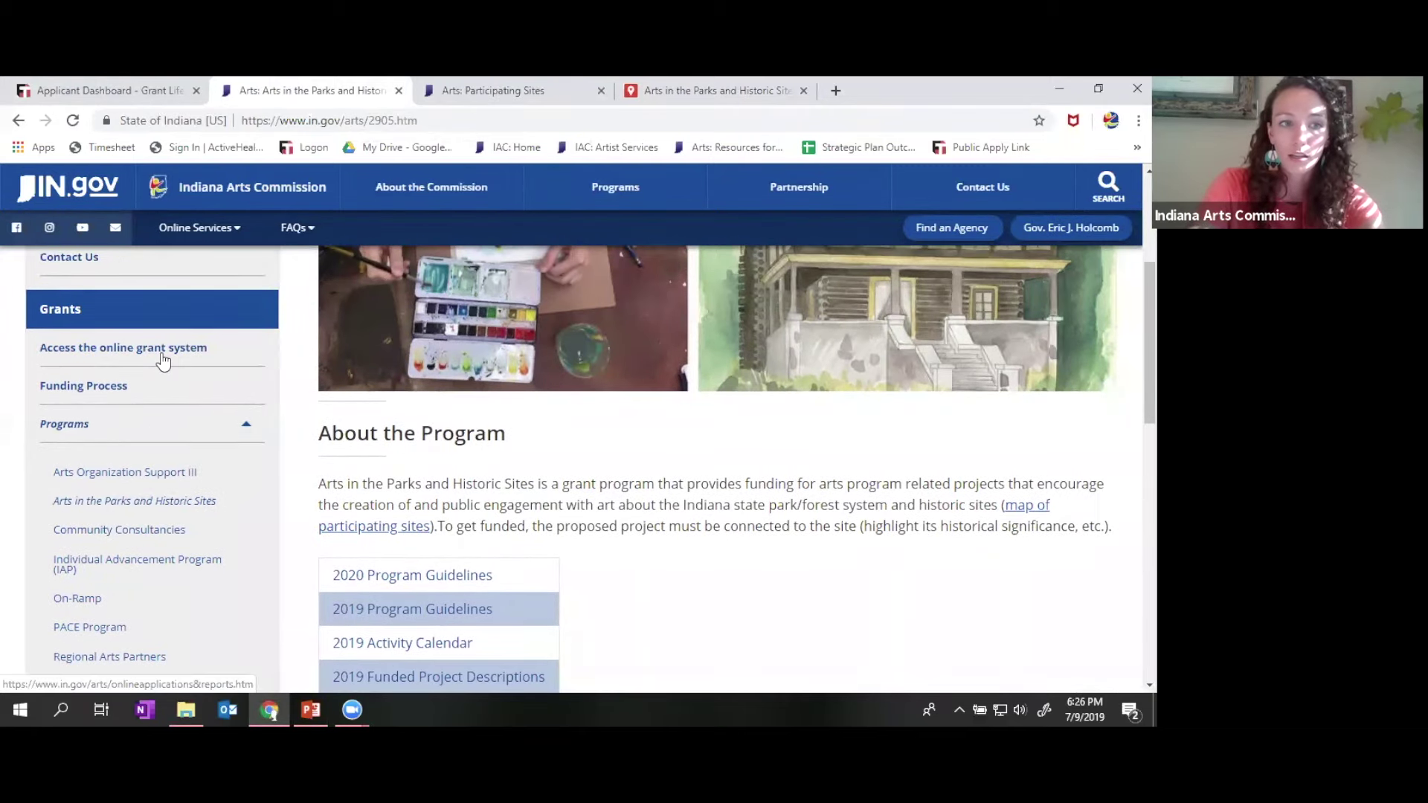
pyautogui.scroll(1, 161, 355)
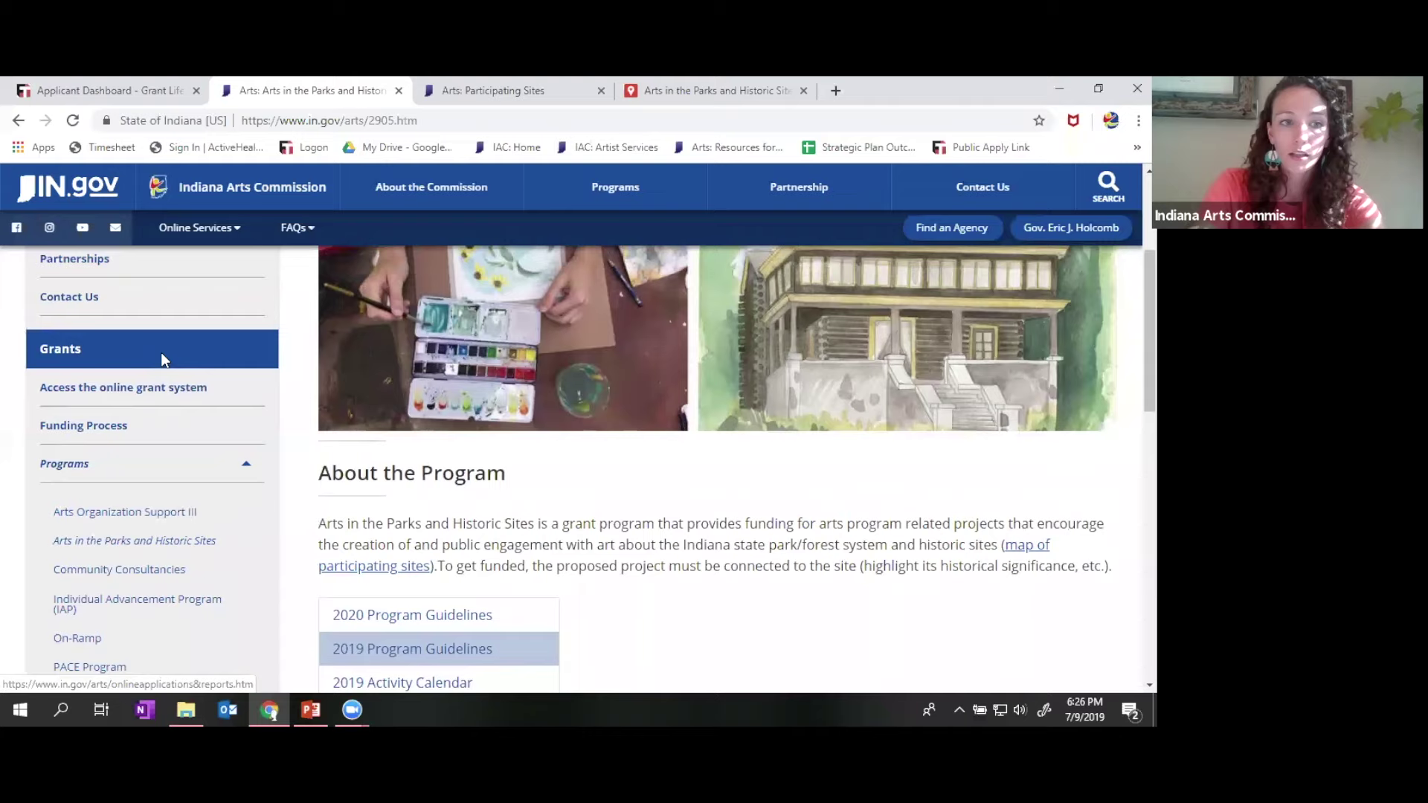
# - Open the online grant system page and go to the portal's Applicant Dashboard
pyautogui.click(70, 386)
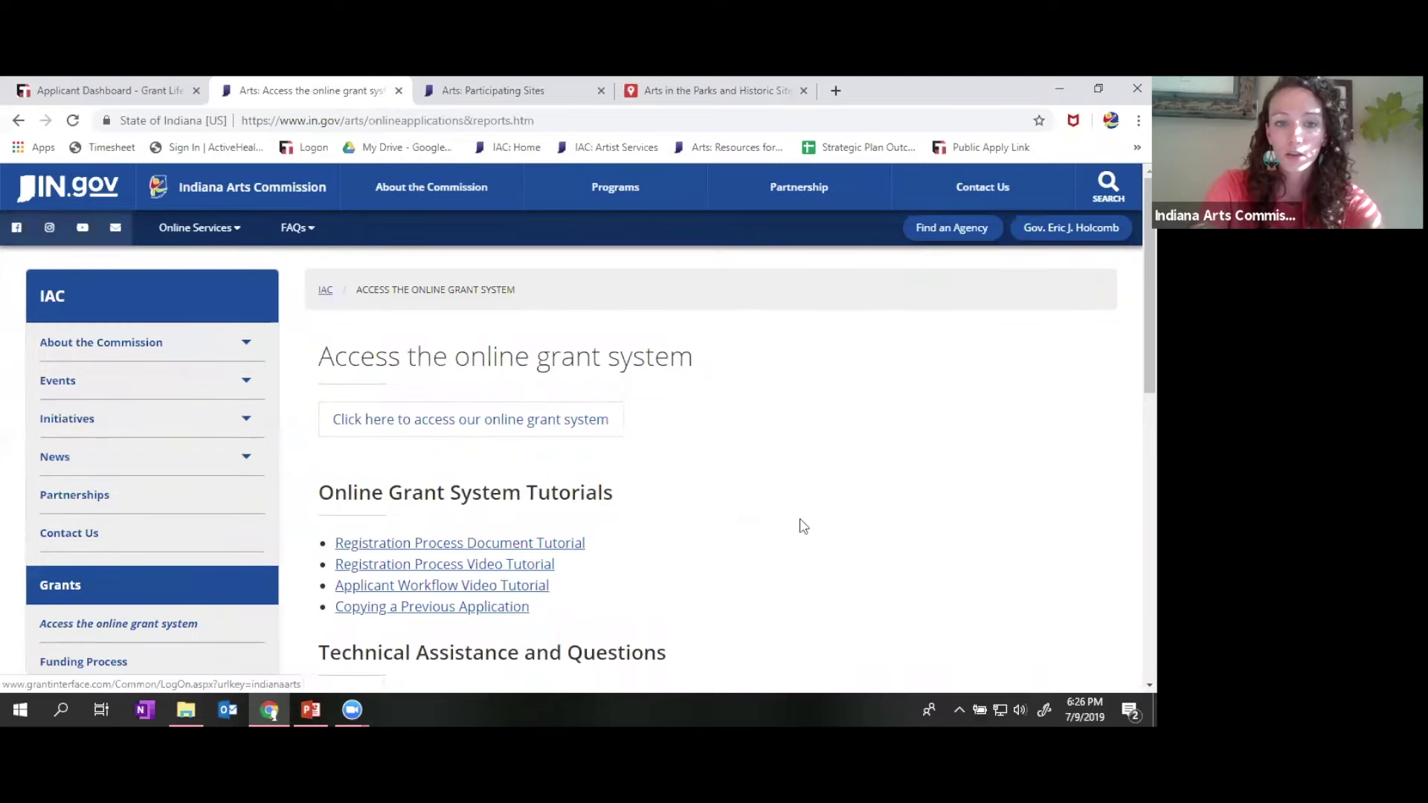
pyautogui.scroll(-3, 800, 523)
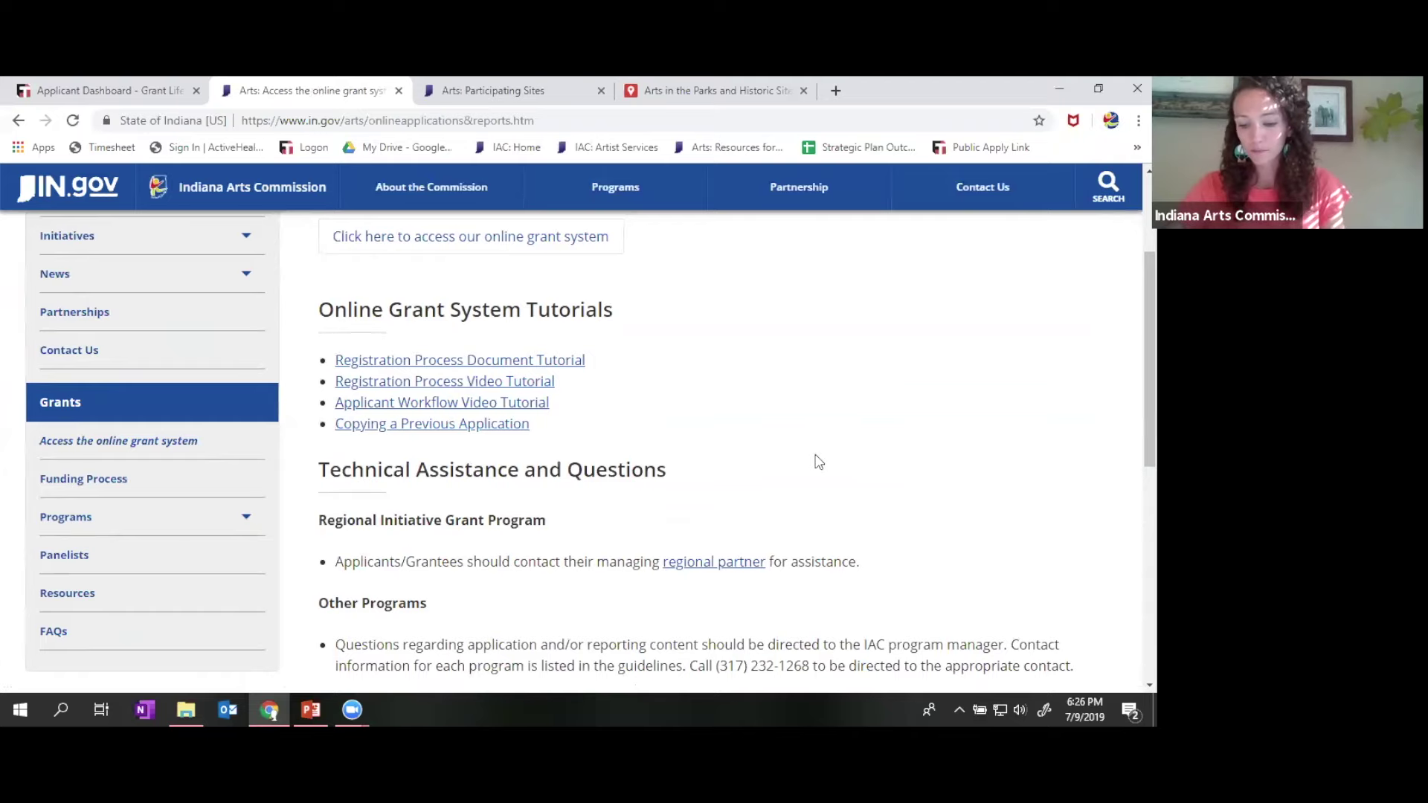
pyautogui.click(89, 83)
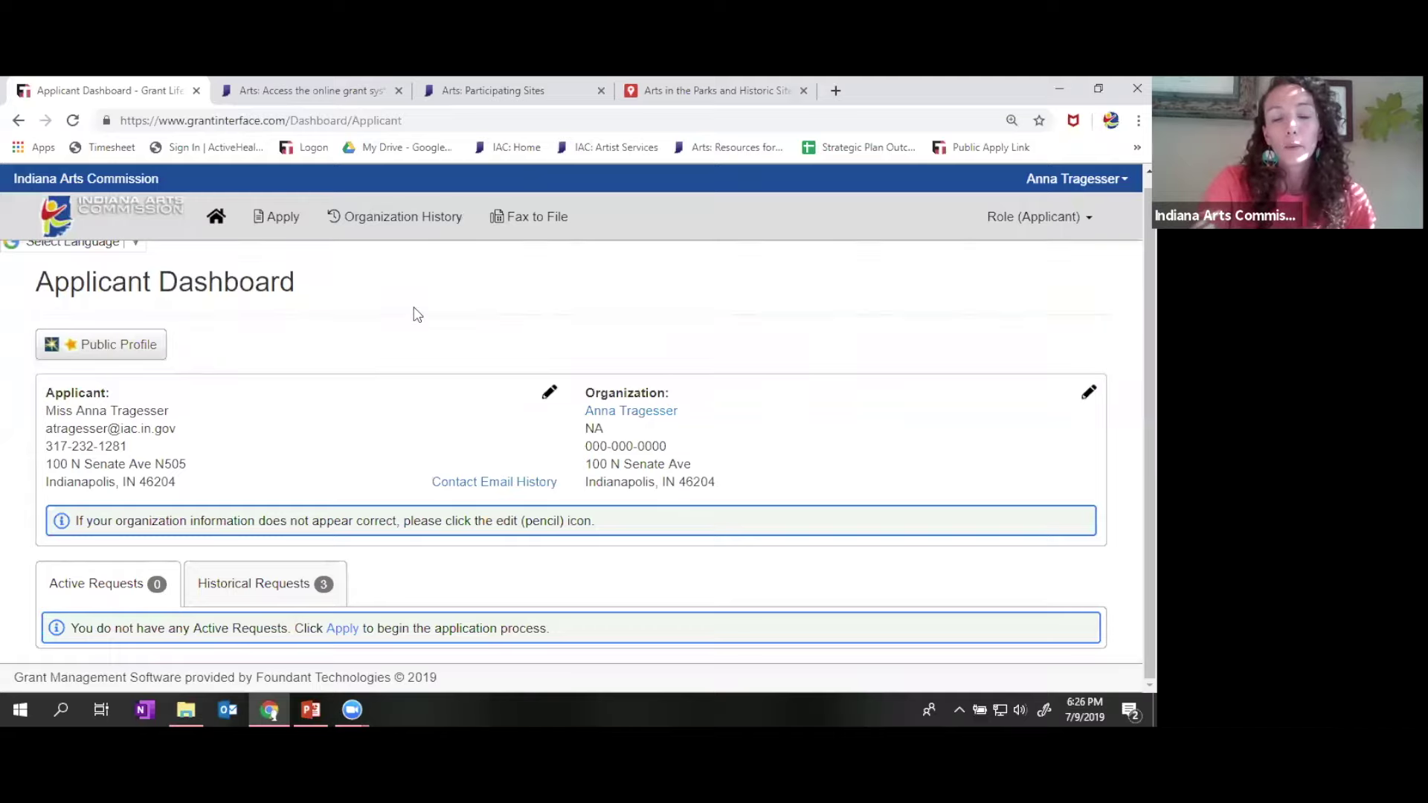
# - Open the Apply page and find the 2020 Individual Artists listing, due September 12, 2019, 4:30 pm
pyautogui.click(277, 223)
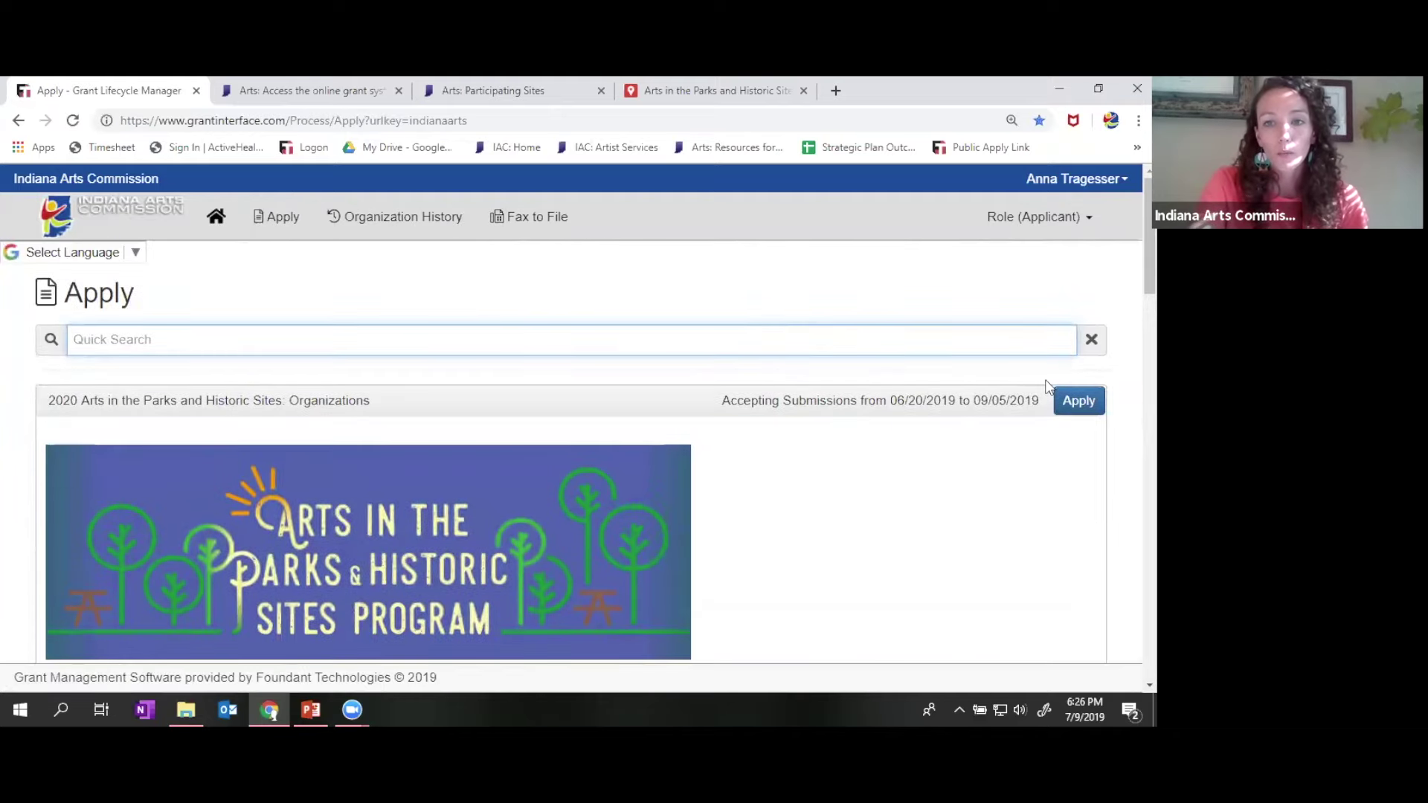
pyautogui.scroll(-3, 1128, 364)
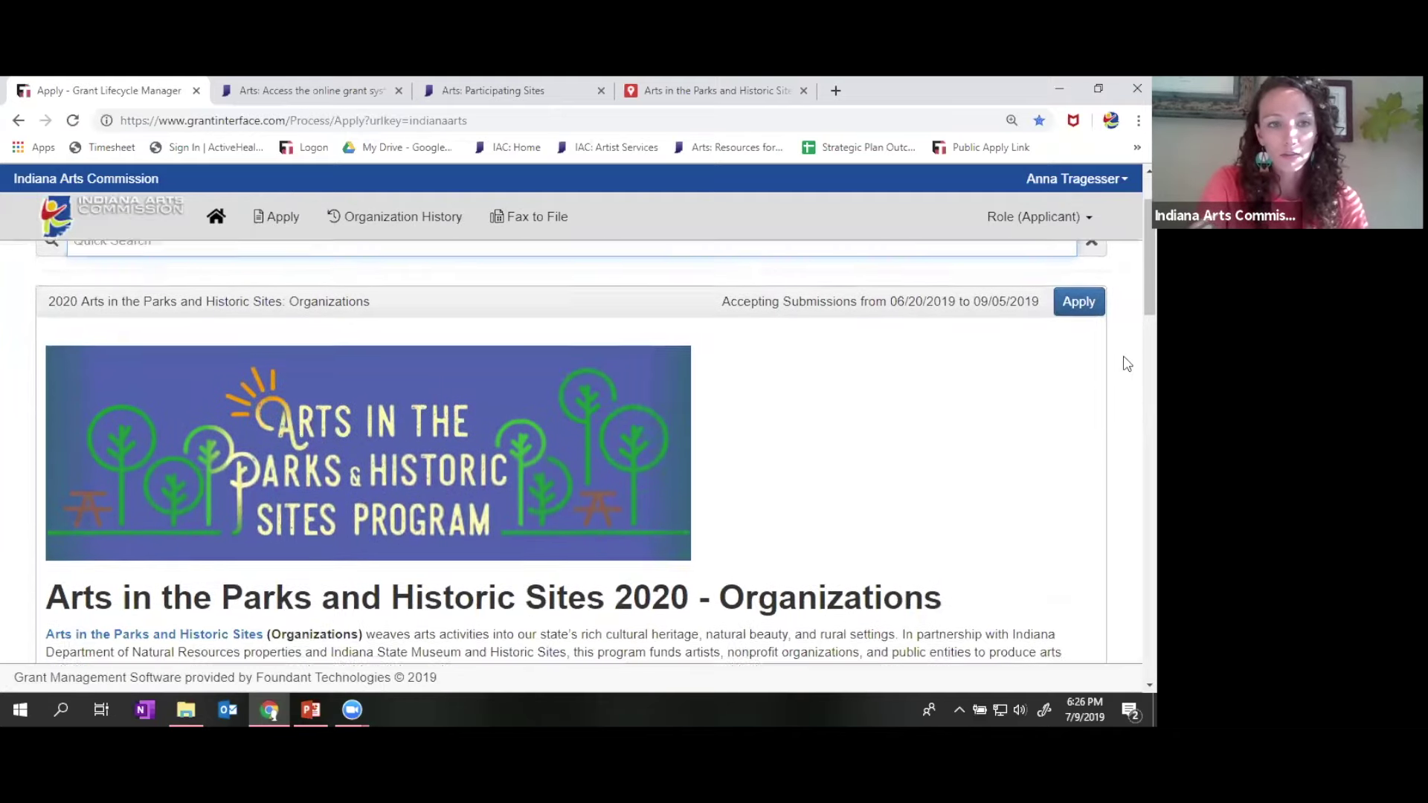
pyautogui.scroll(-3, 1128, 364)
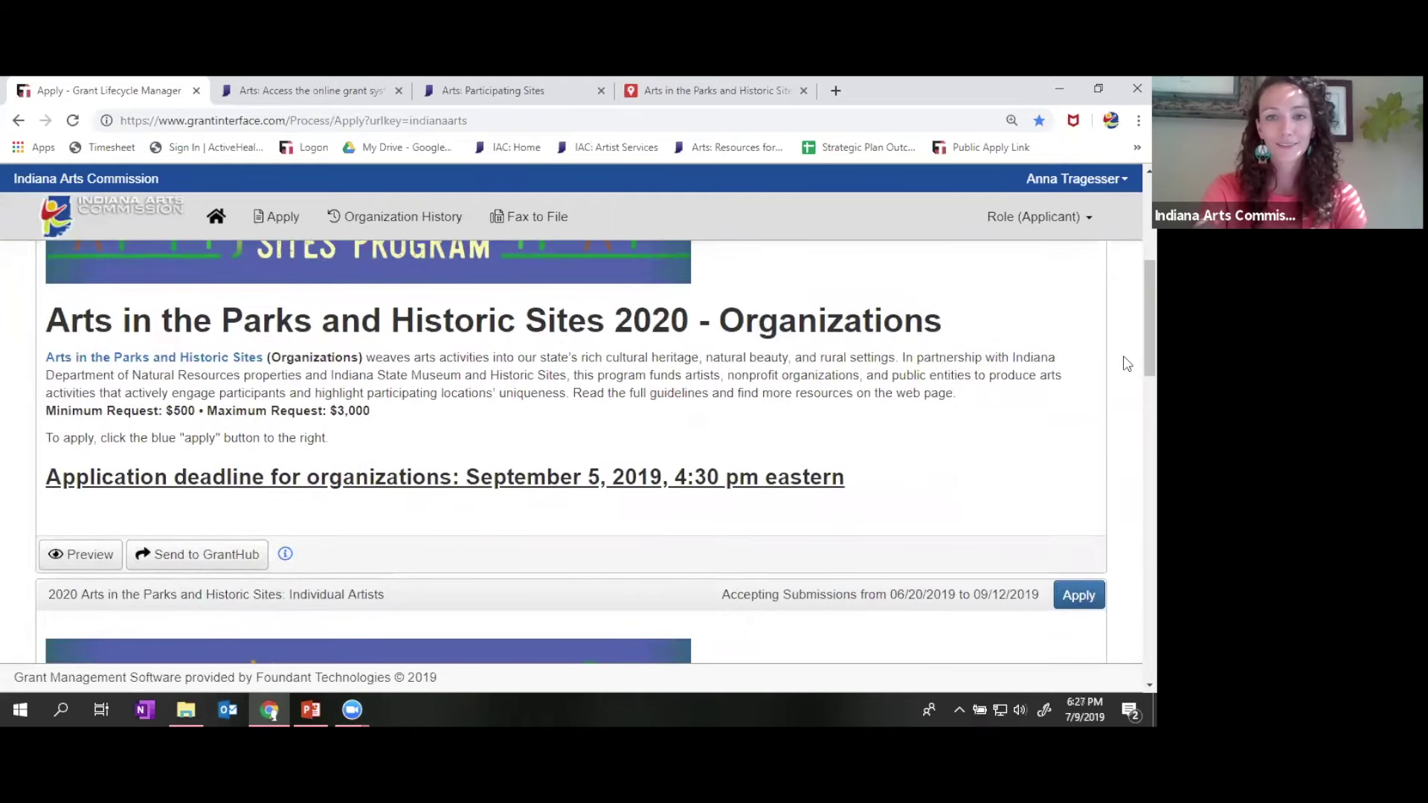
pyautogui.scroll(-2, 1128, 364)
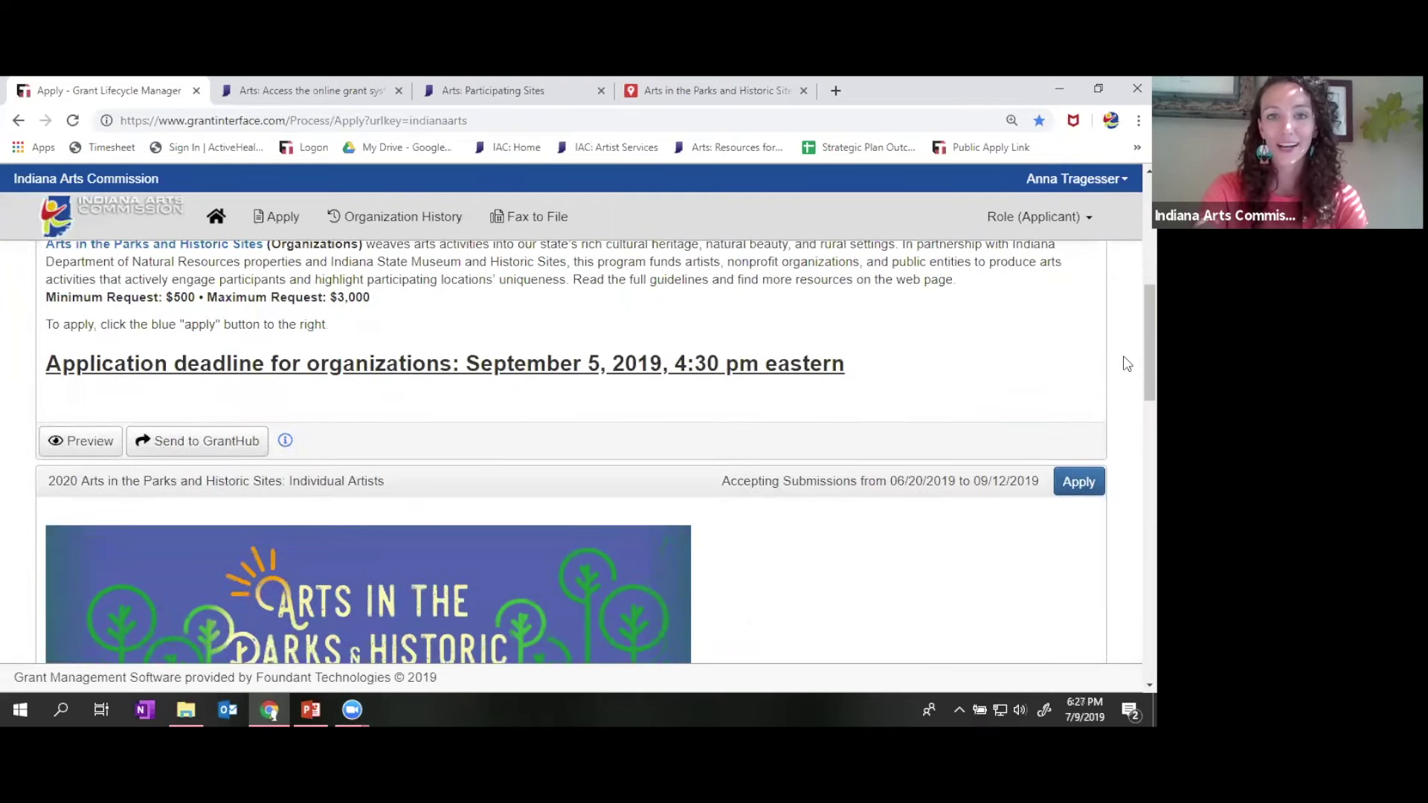
pyautogui.scroll(-4, 1127, 363)
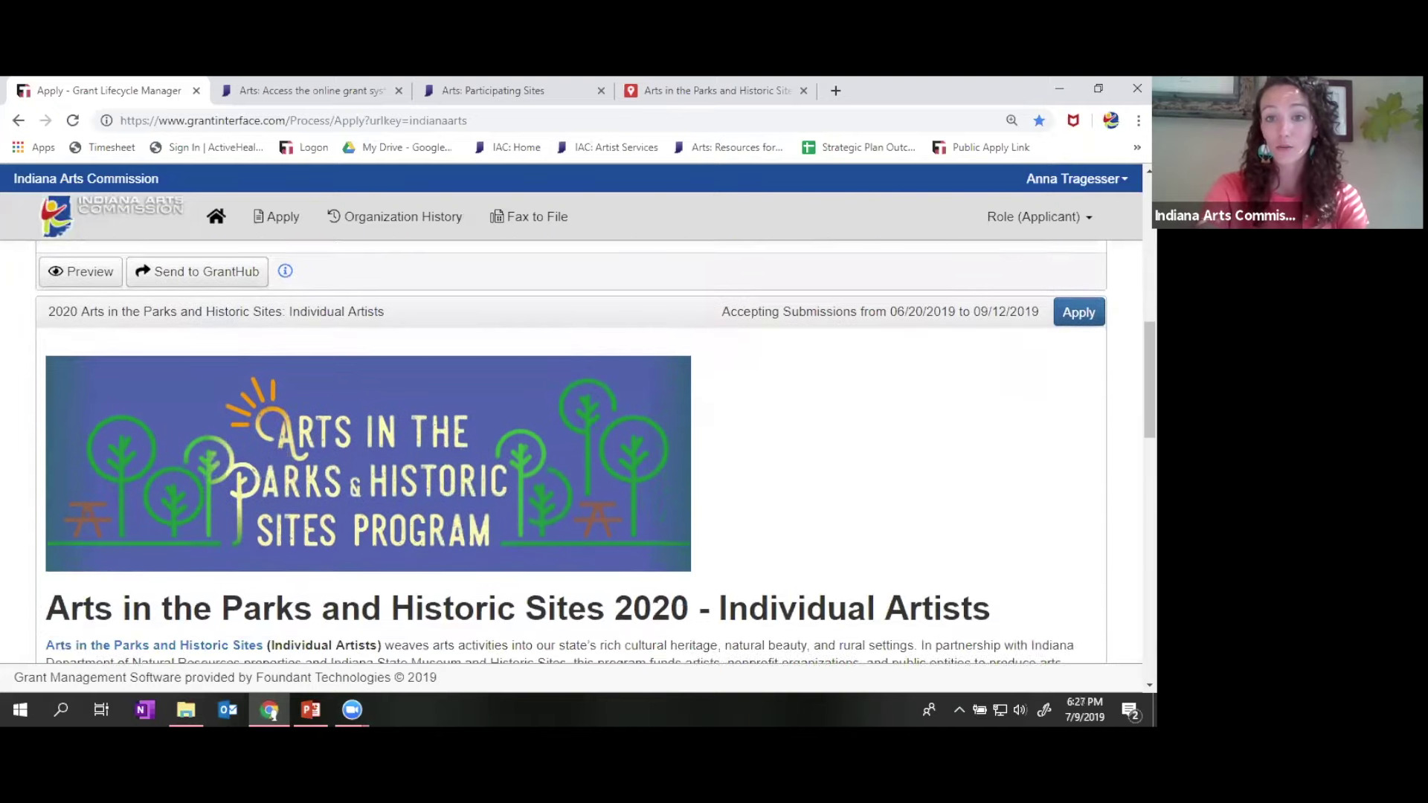
pyautogui.scroll(-1, 595, 452)
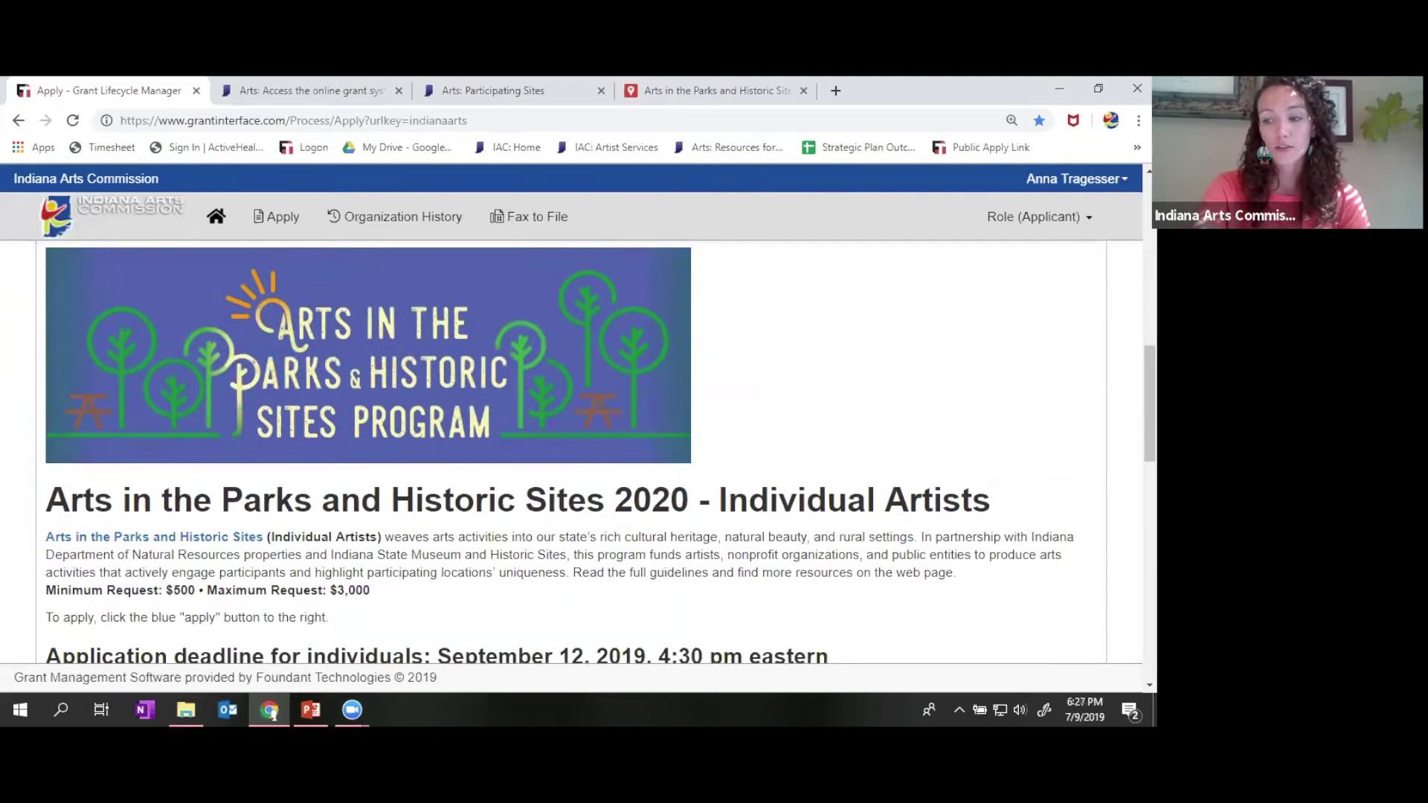
pyautogui.scroll(-1, 595, 452)
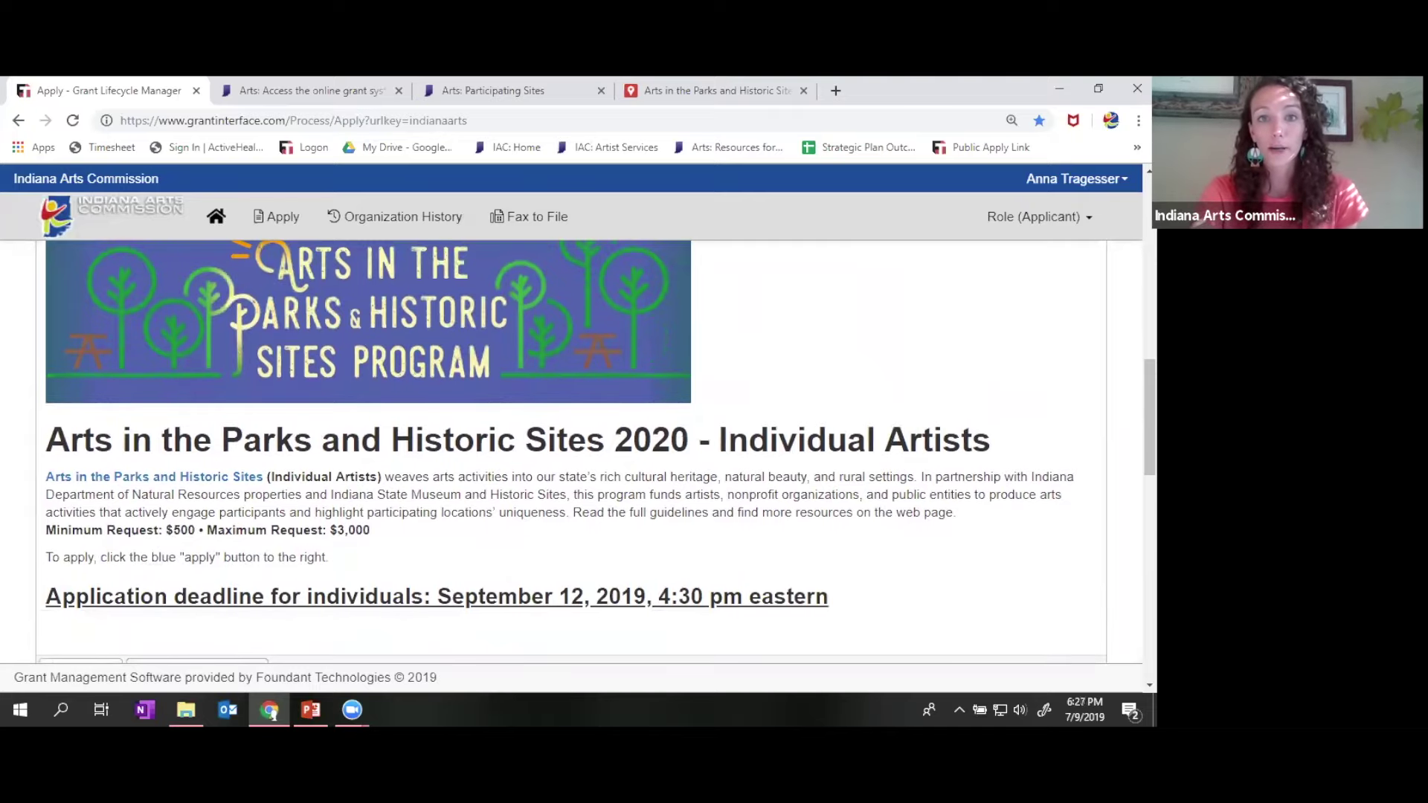
pyautogui.scroll(2, 820, 347)
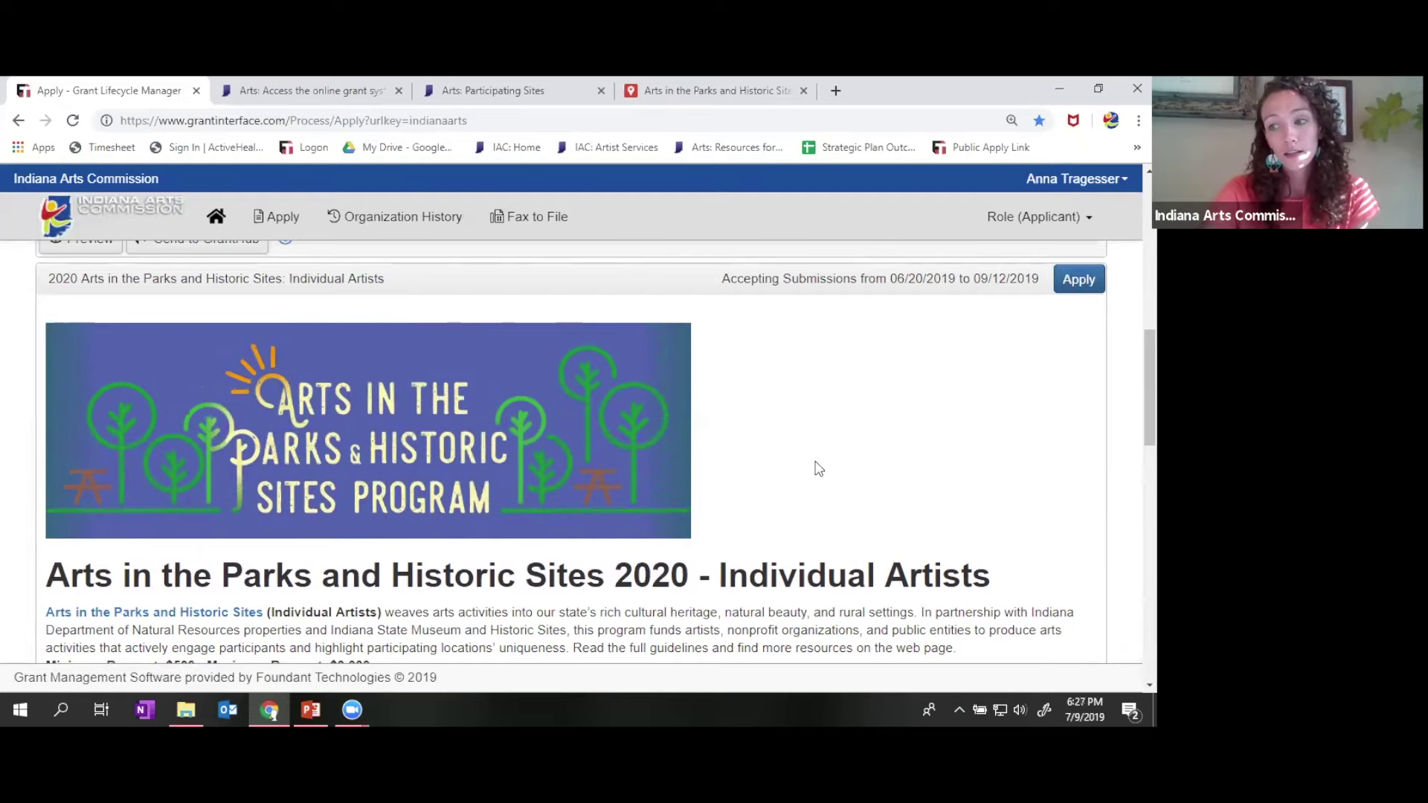
pyautogui.scroll(-4, 819, 469)
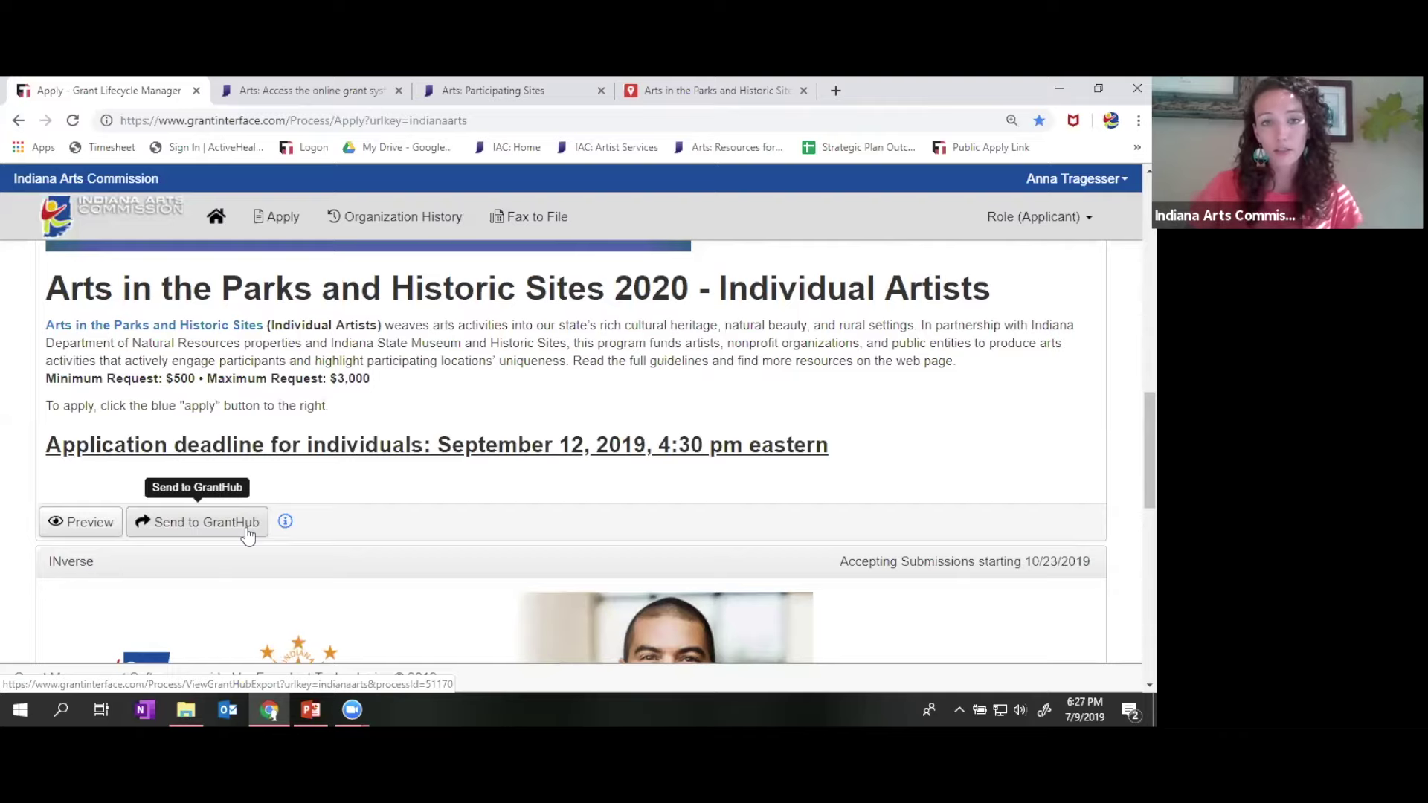
# - Preview the 2020 Individual Artists form, read Before you begin, and expand the Eligibility section
pyautogui.click(64, 524)
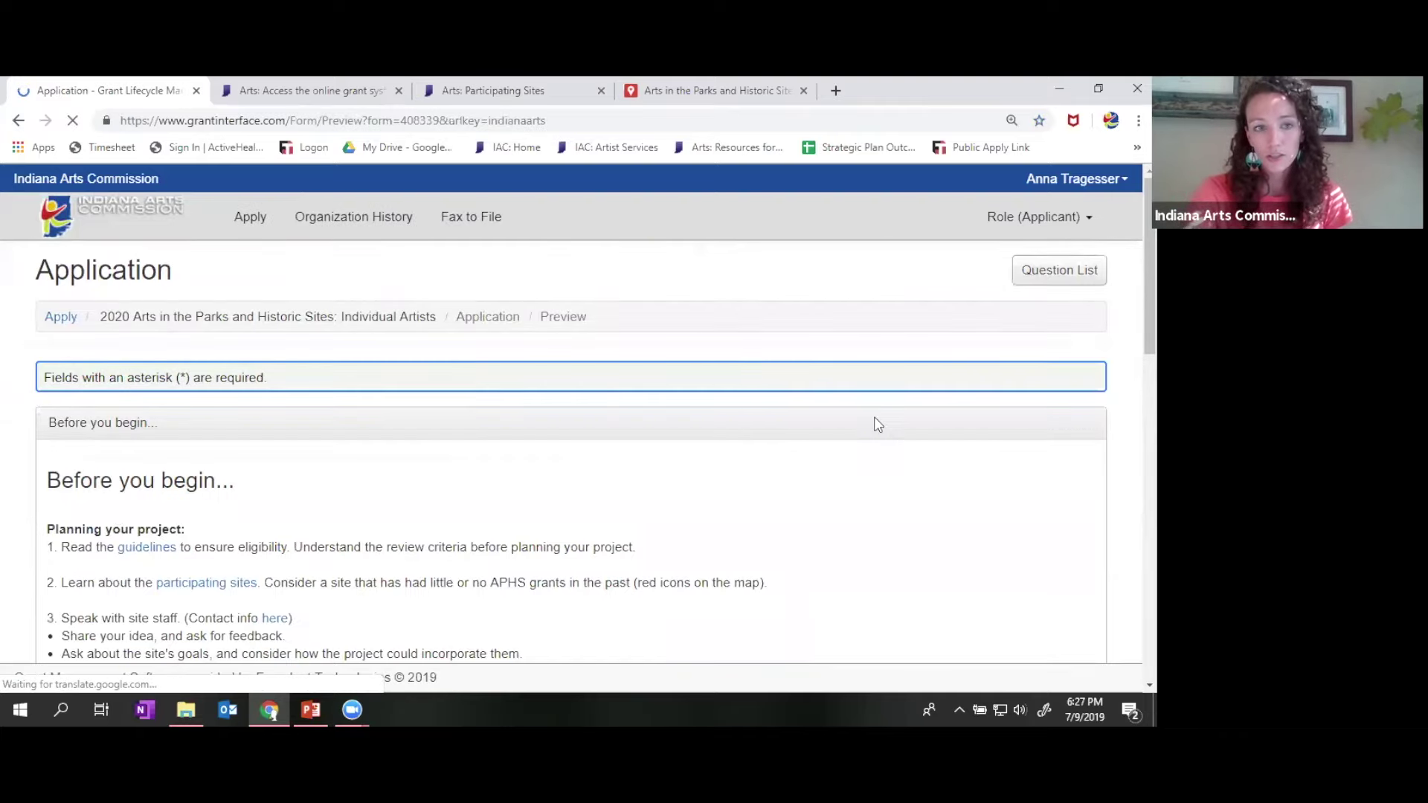
pyautogui.scroll(-1, 976, 503)
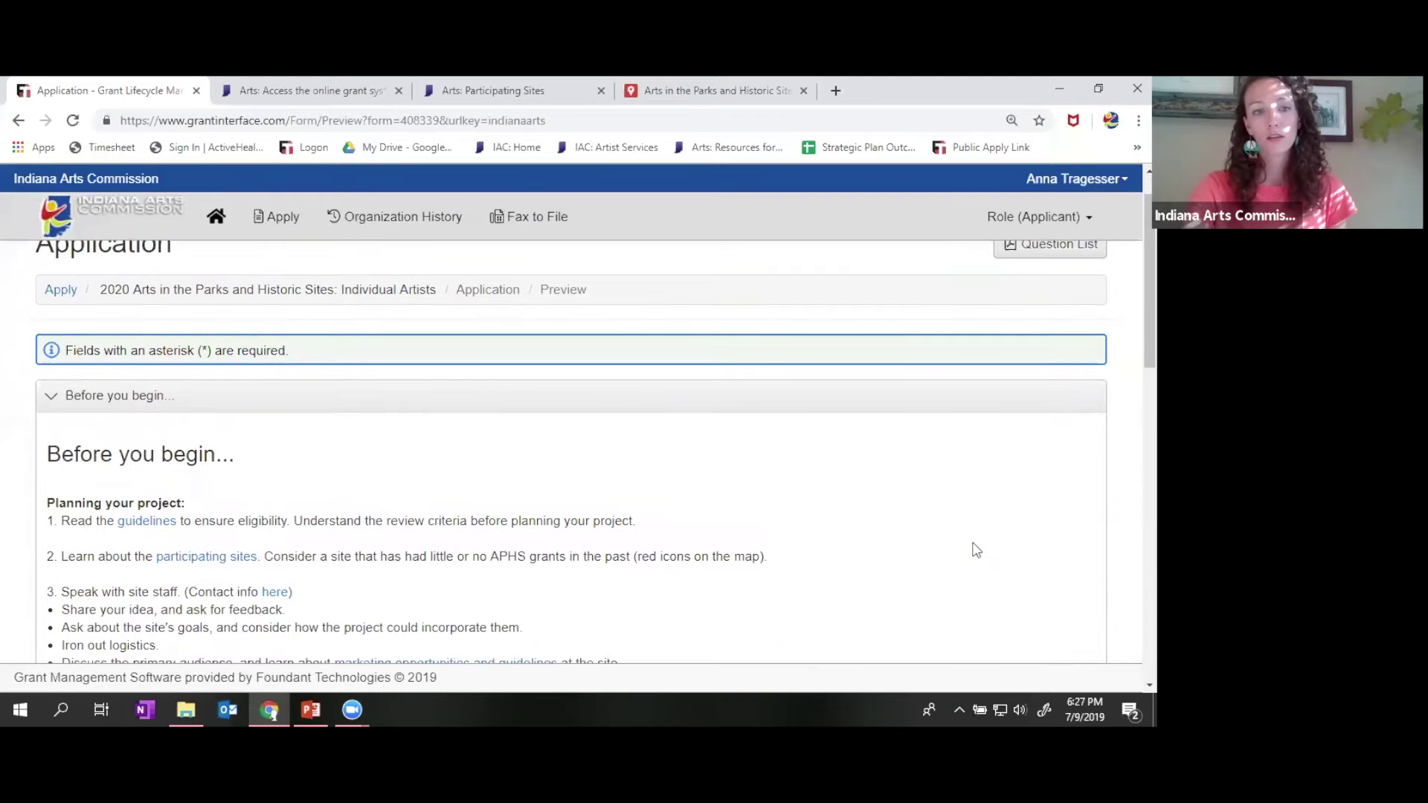
pyautogui.scroll(-3, 975, 551)
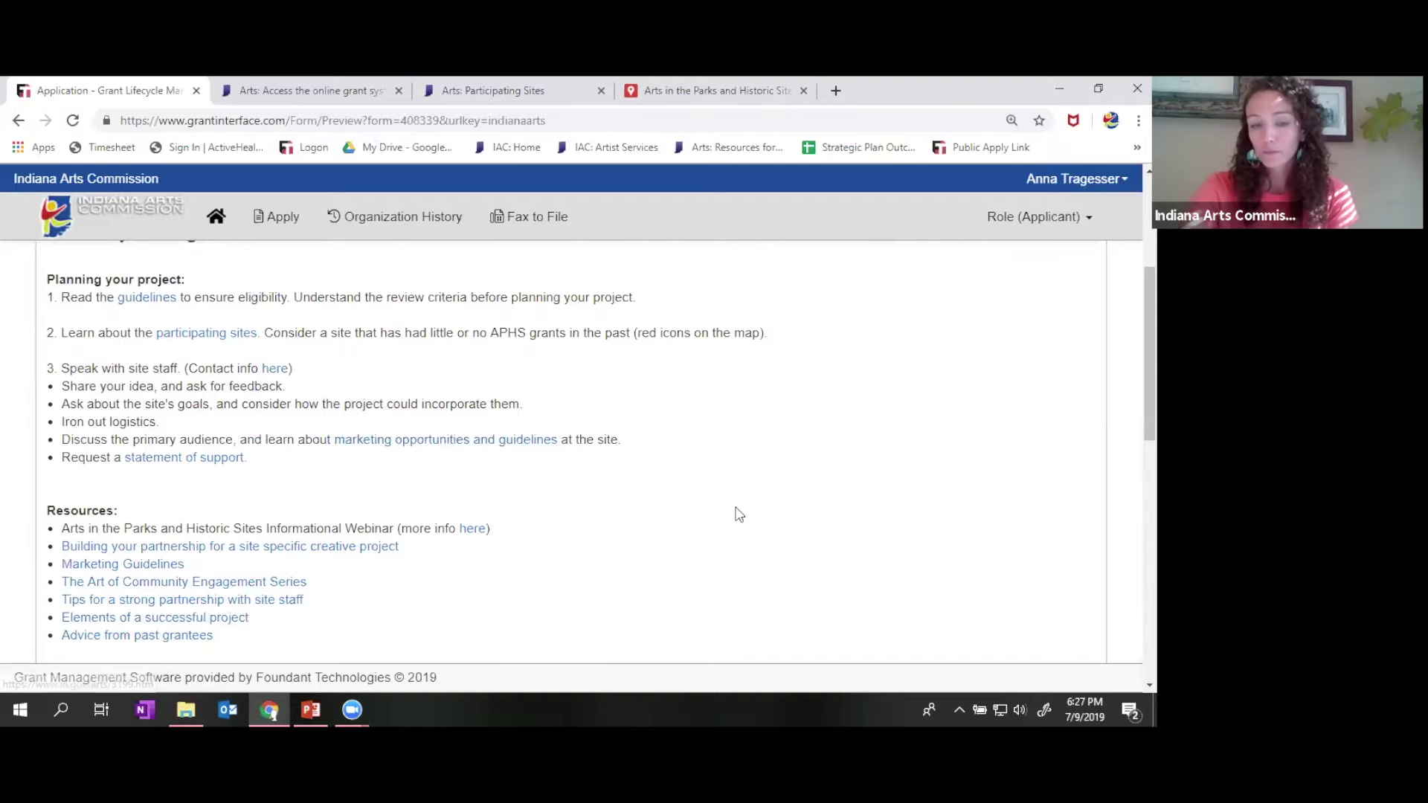
pyautogui.scroll(-2, 737, 513)
pyautogui.scroll(-1, 385, 519)
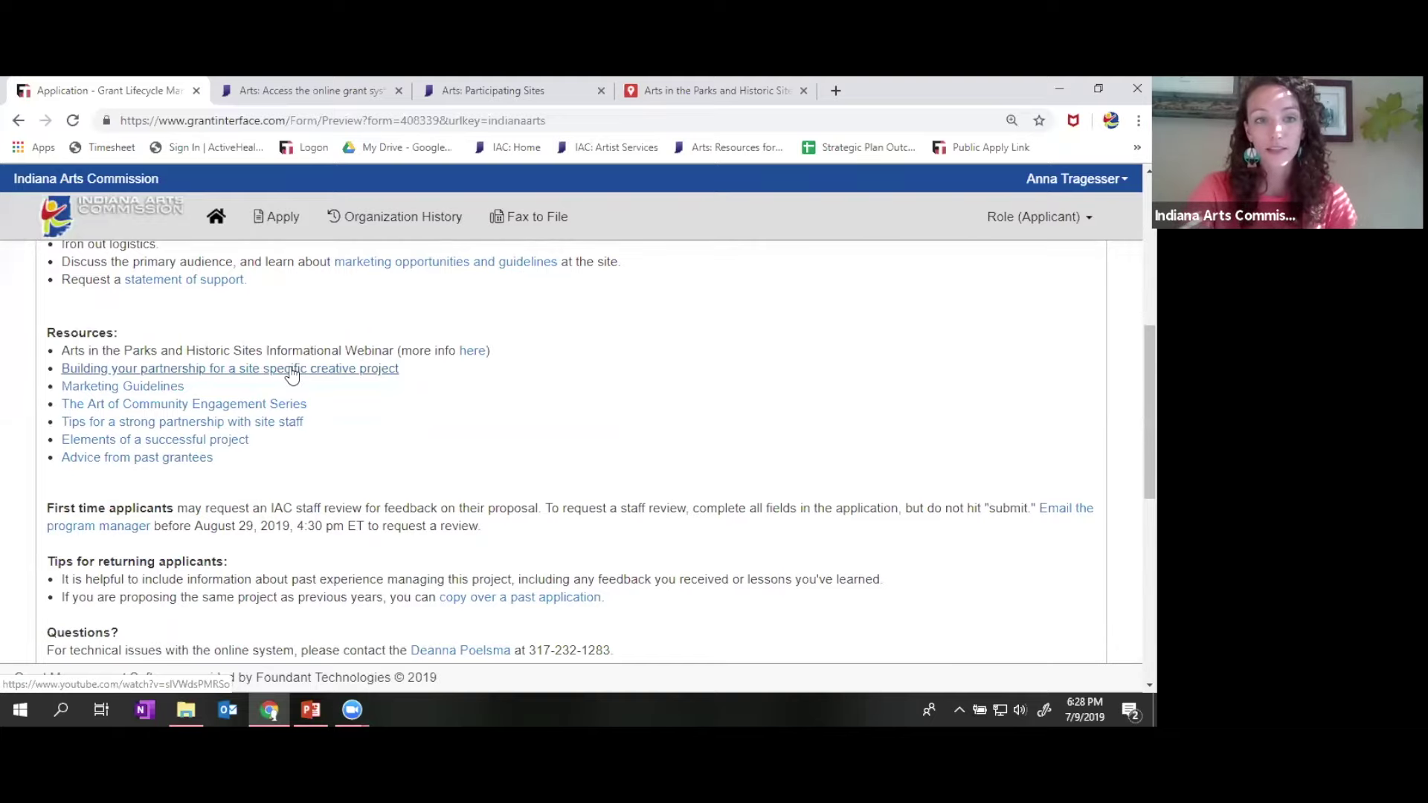
pyautogui.scroll(-4, 640, 465)
pyautogui.scroll(-3, 644, 467)
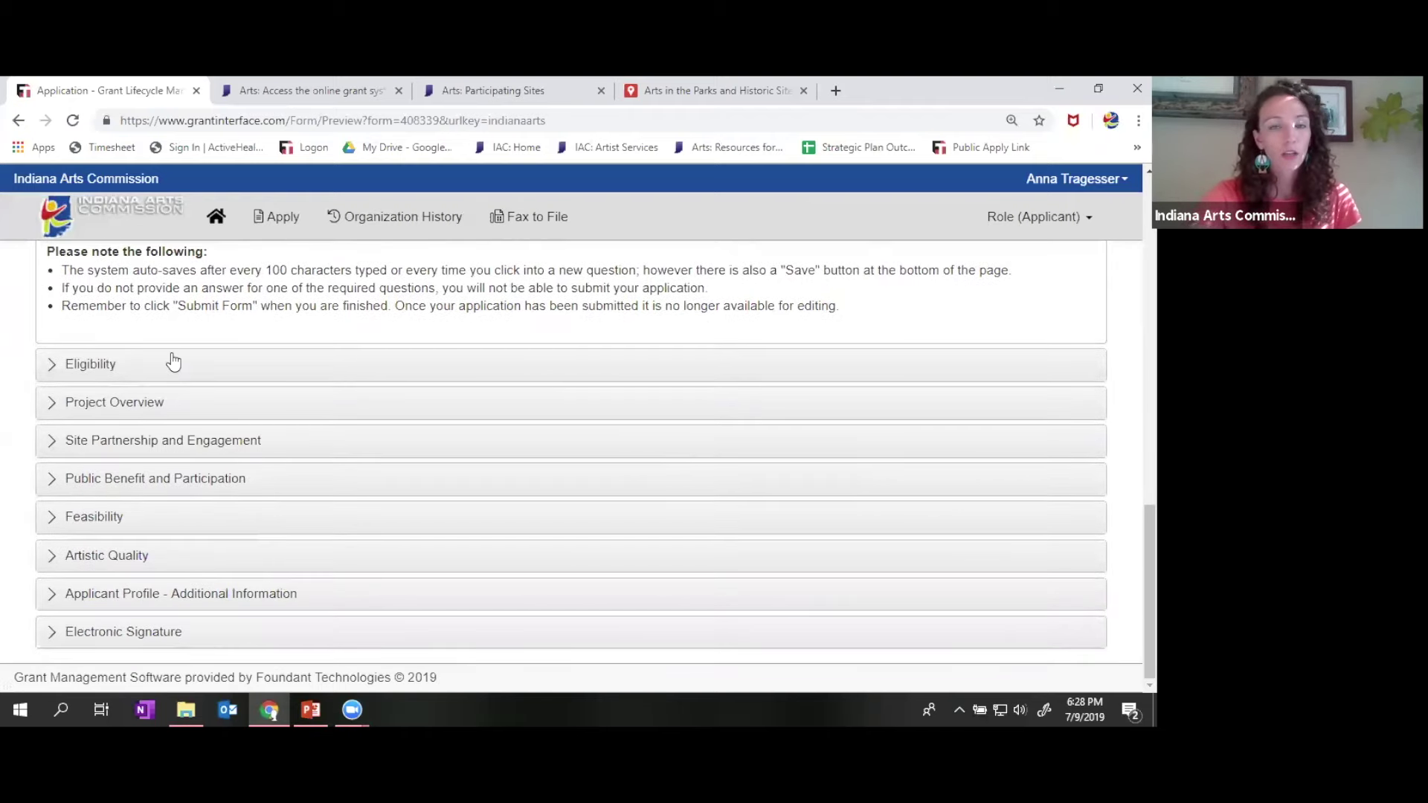
pyautogui.click(102, 371)
# - Scroll through the status, age and residency Eligibility questions to the Project Overview header
pyautogui.scroll(2, 33, 341)
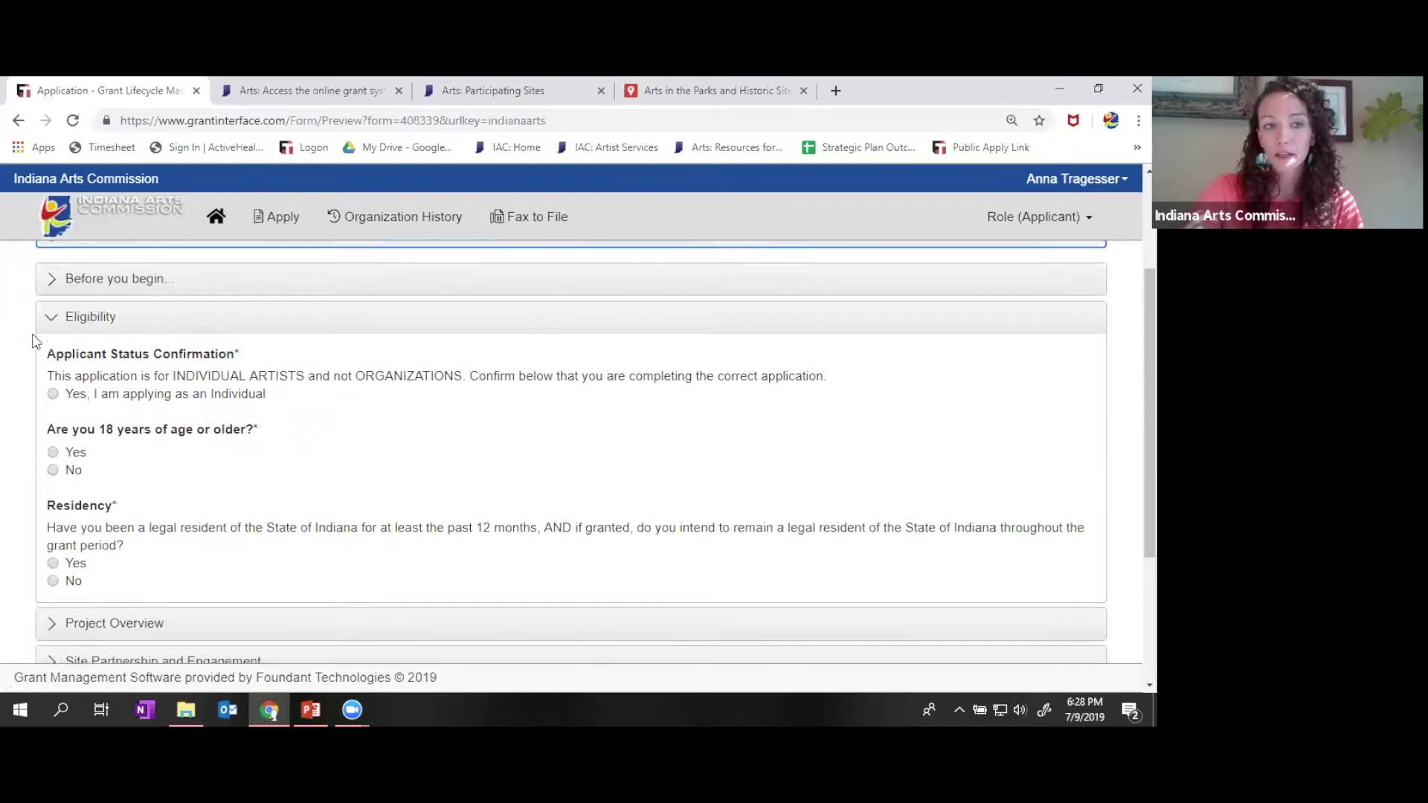
pyautogui.scroll(1, 32, 341)
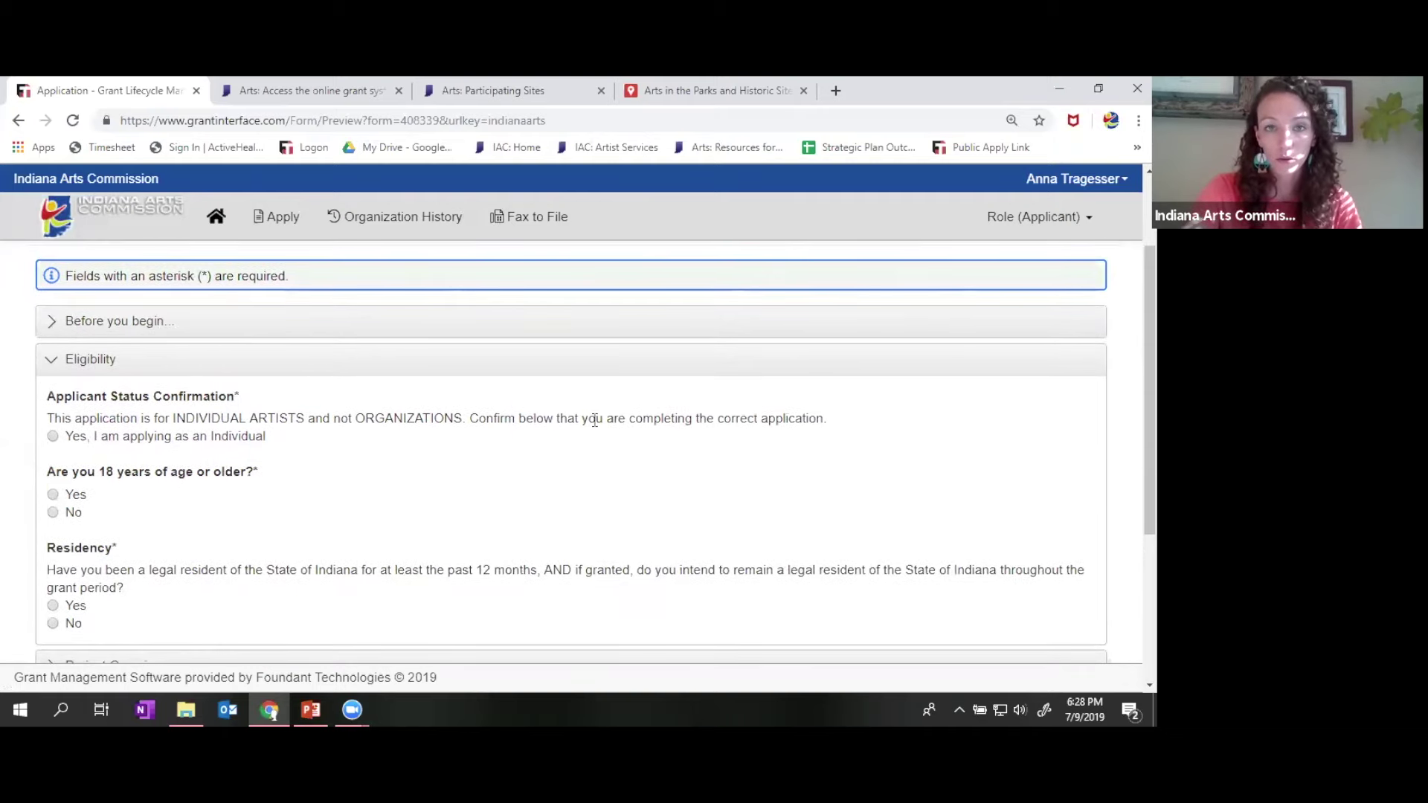
pyautogui.scroll(-2, 1013, 455)
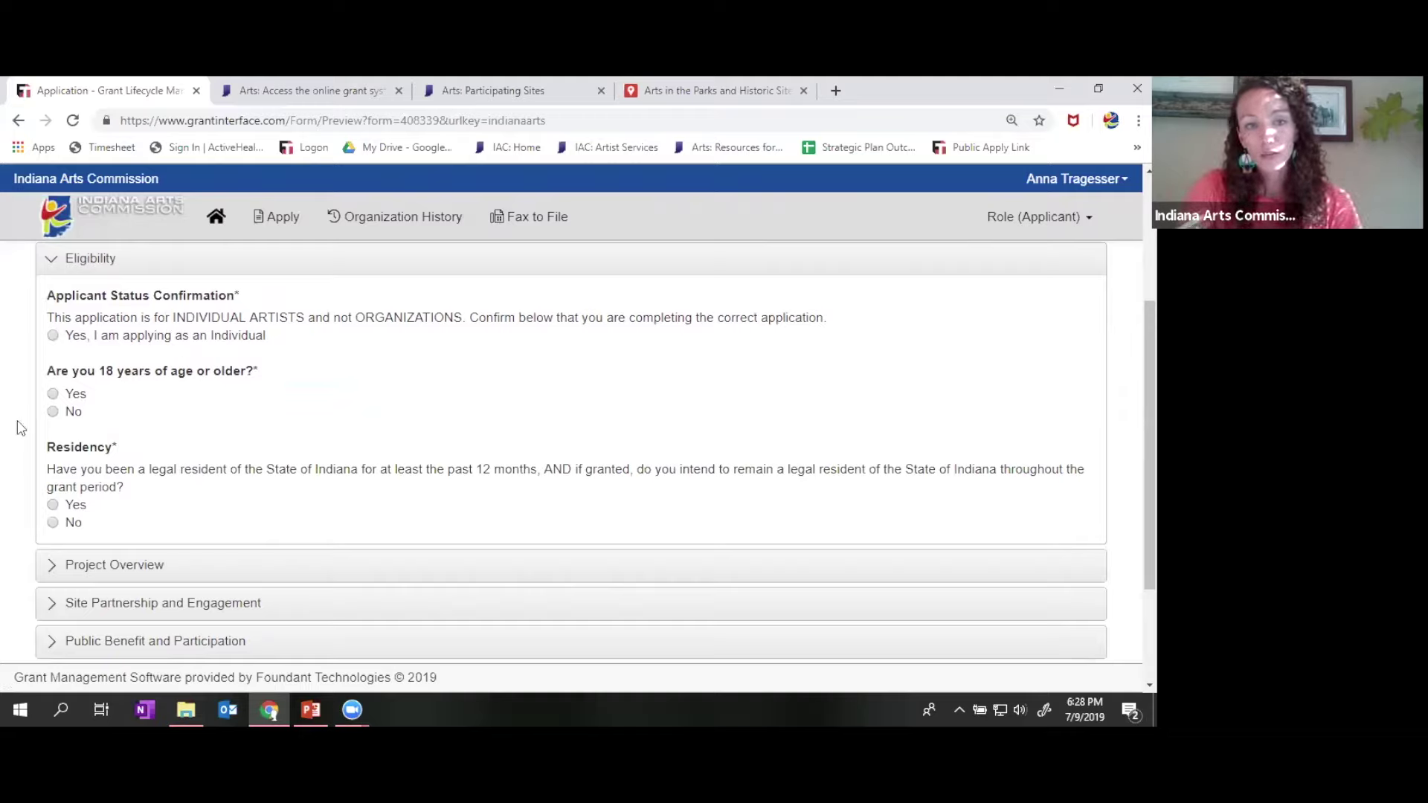
pyautogui.scroll(-2, 32, 444)
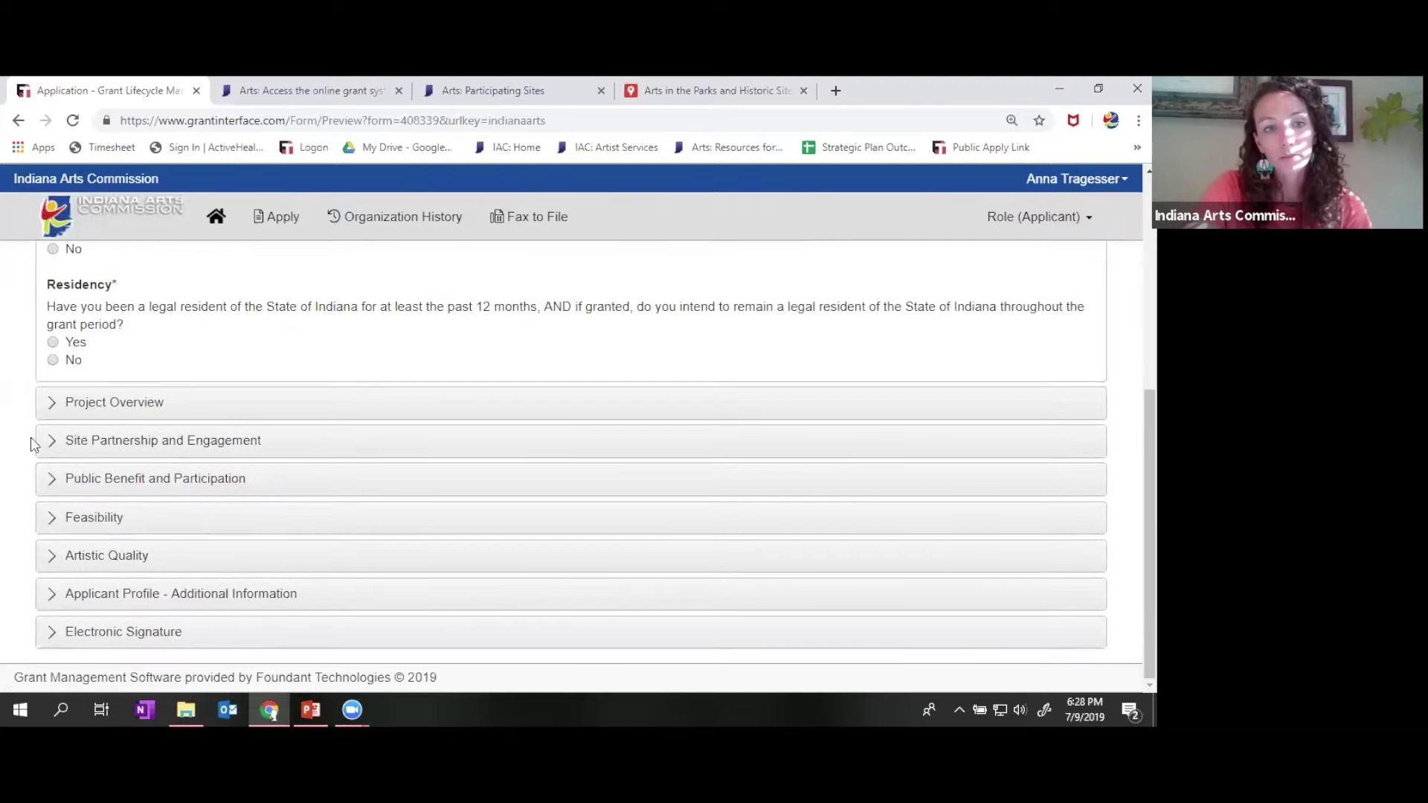
# - Expand Project Overview and enter the Application ID as 'APHS 2020' plus the applicant's last name
pyautogui.click(119, 405)
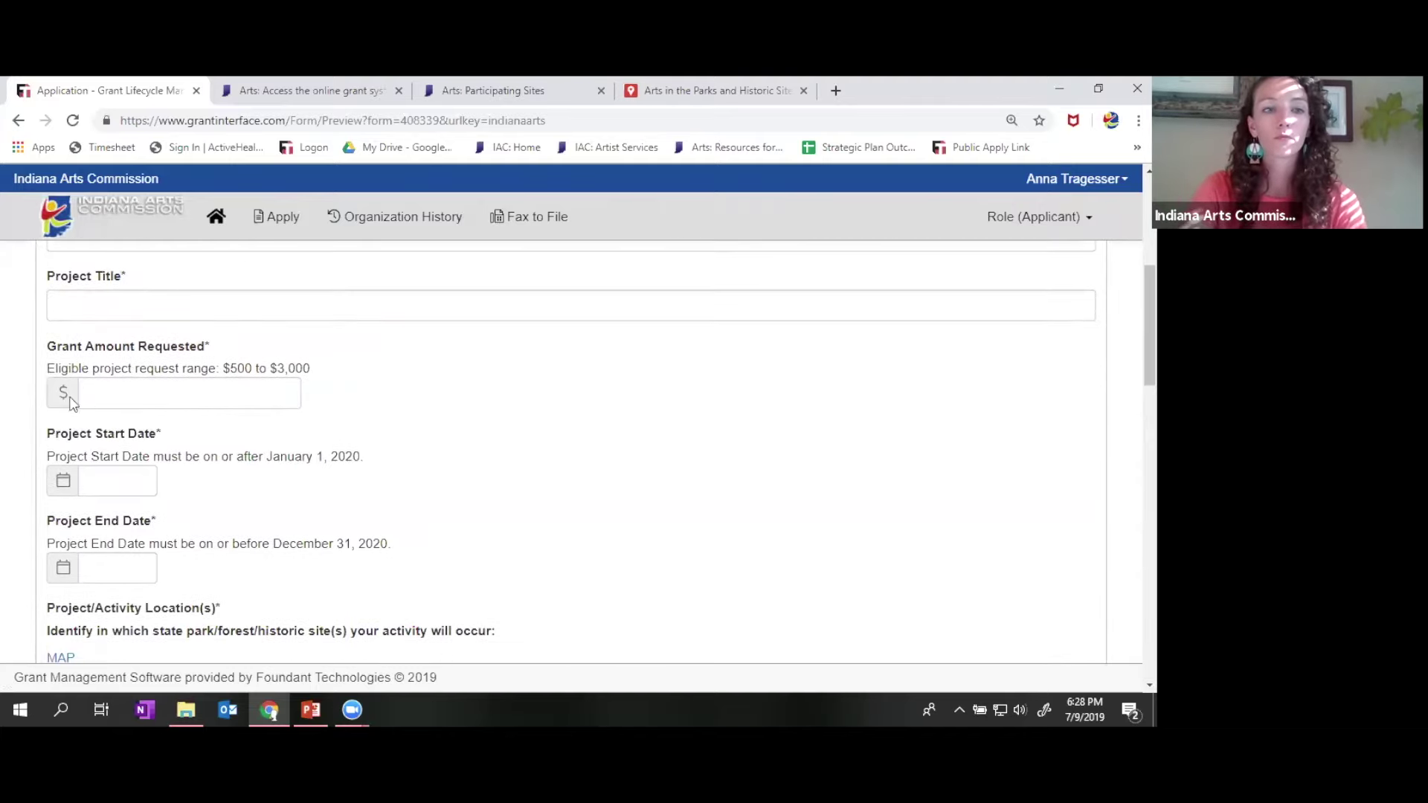
pyautogui.scroll(2, 63, 402)
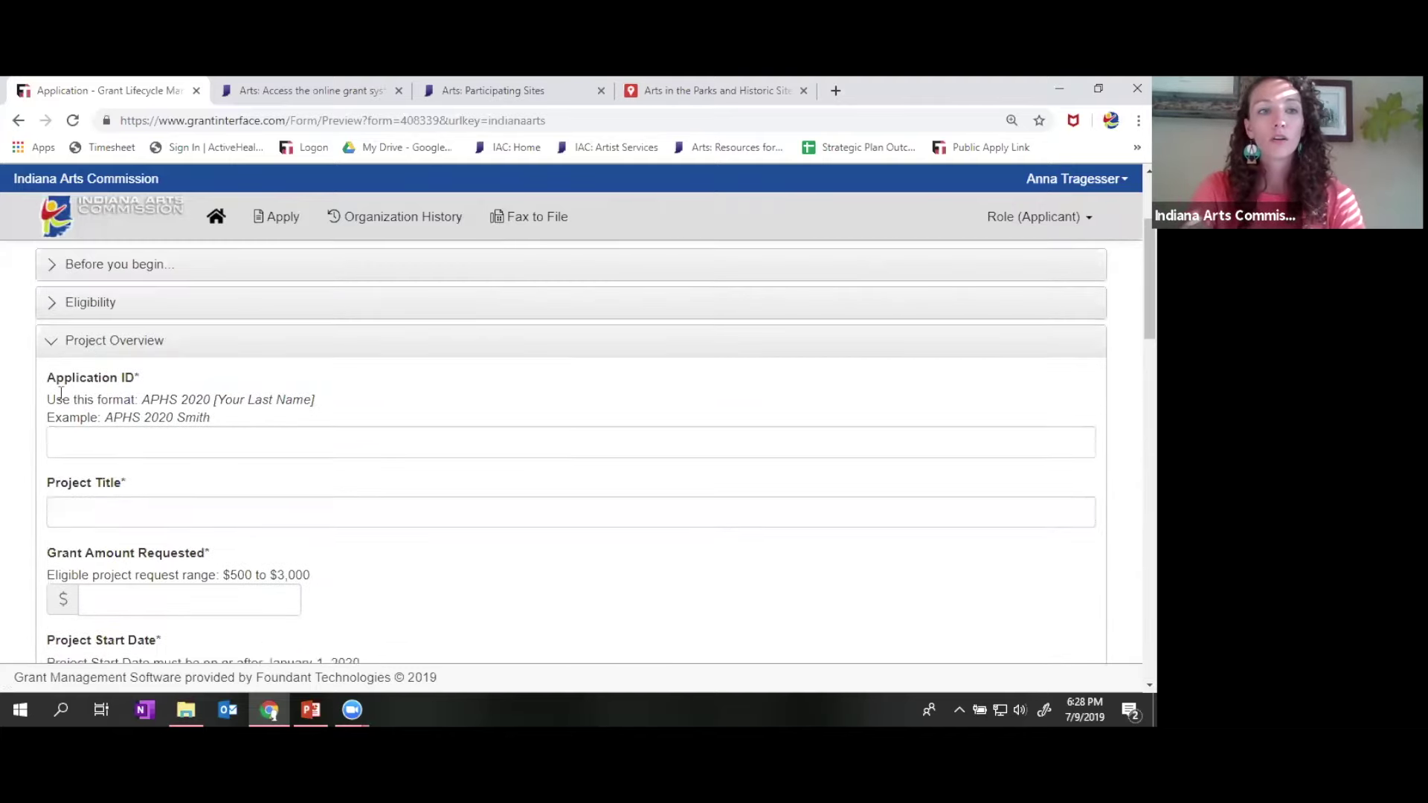
pyautogui.click(163, 438)
pyautogui.scroll(-1, 86, 452)
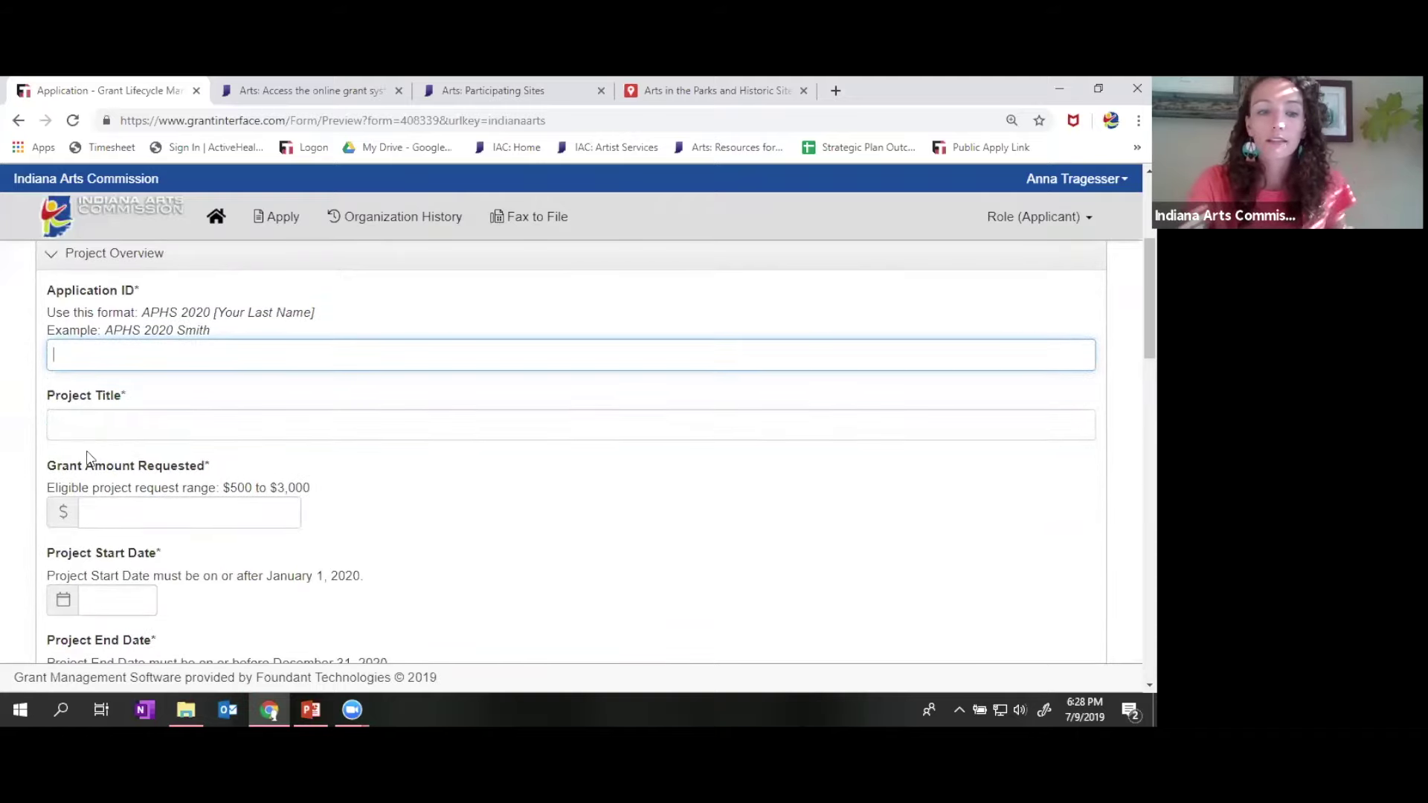
pyautogui.write('APHS')
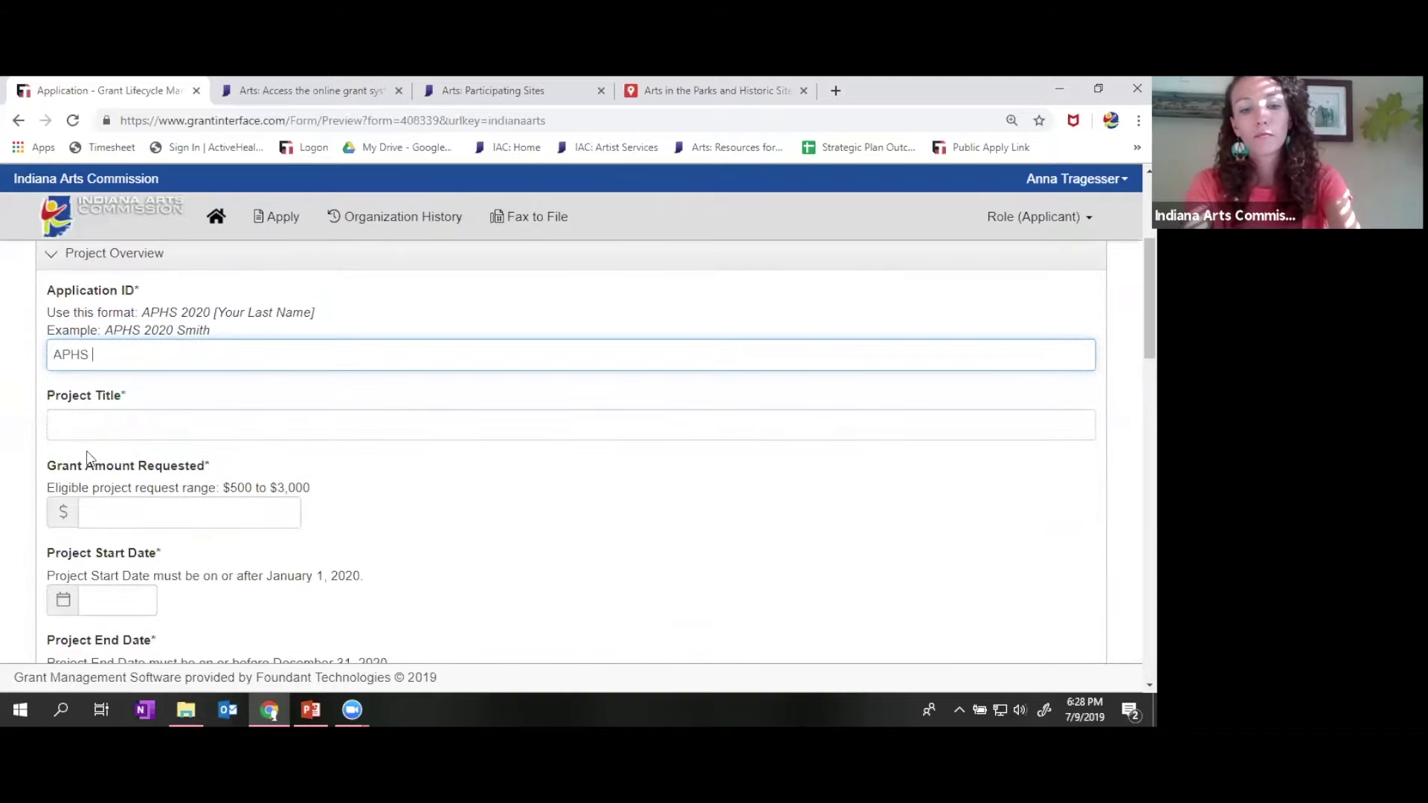
pyautogui.write(' 2020 Tr')
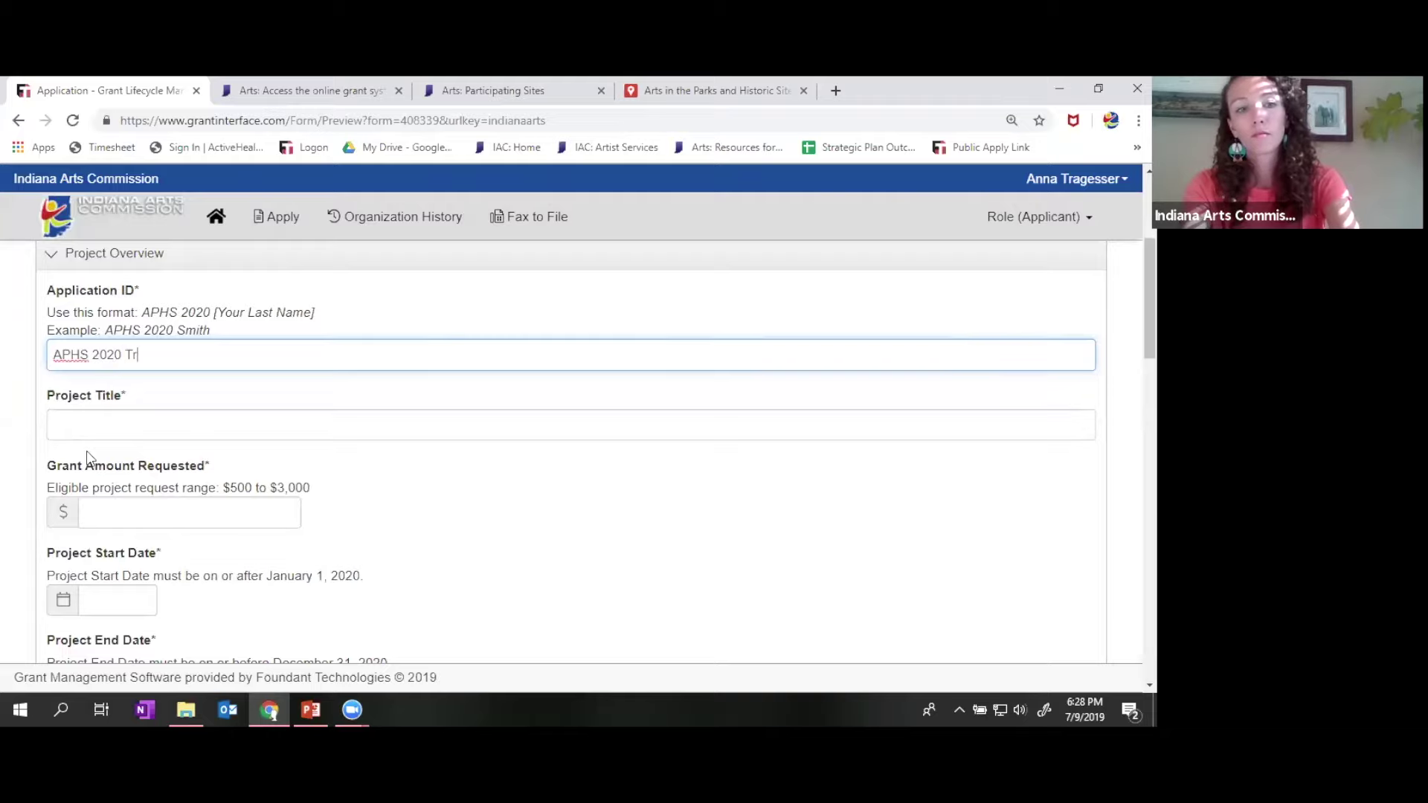
pyautogui.write('agesser')
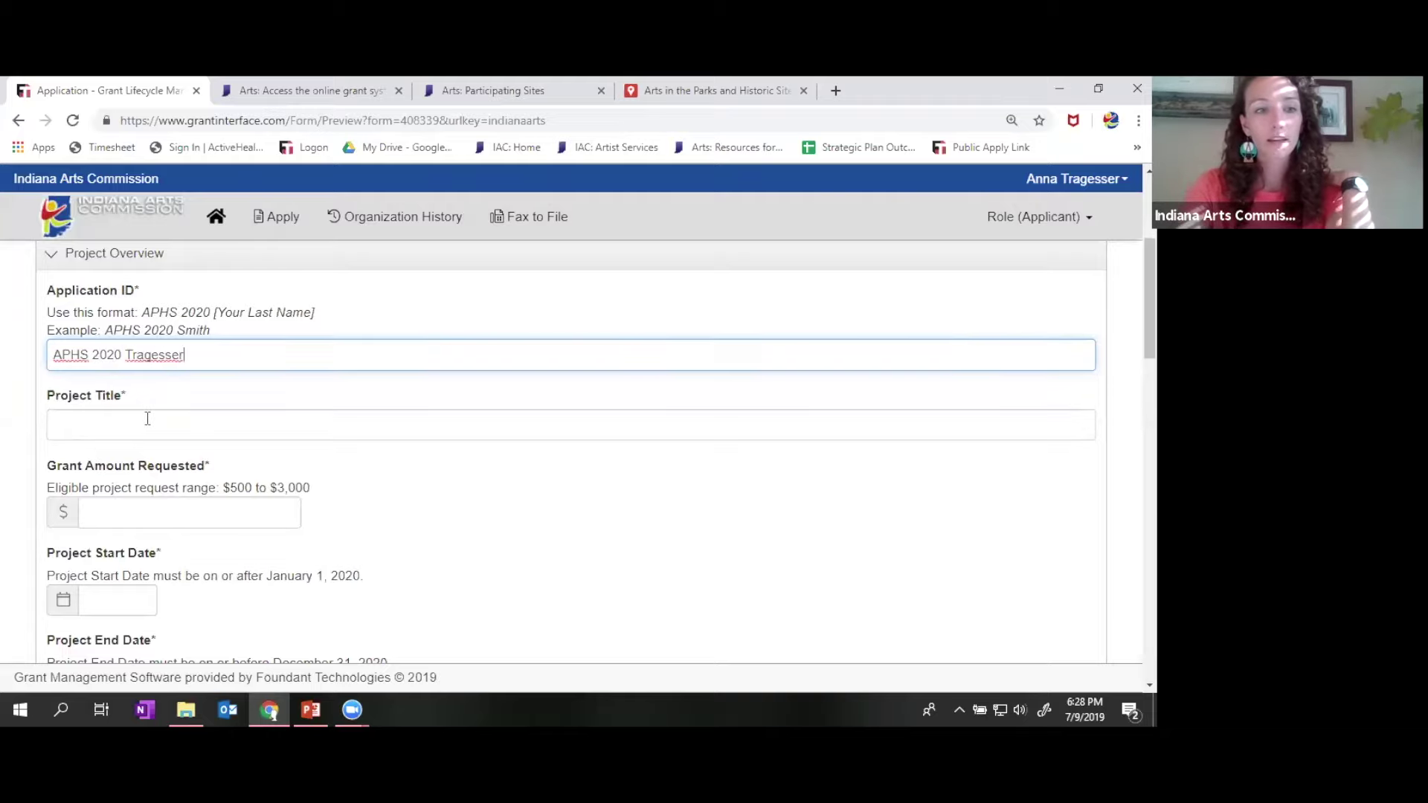
pyautogui.click(148, 421)
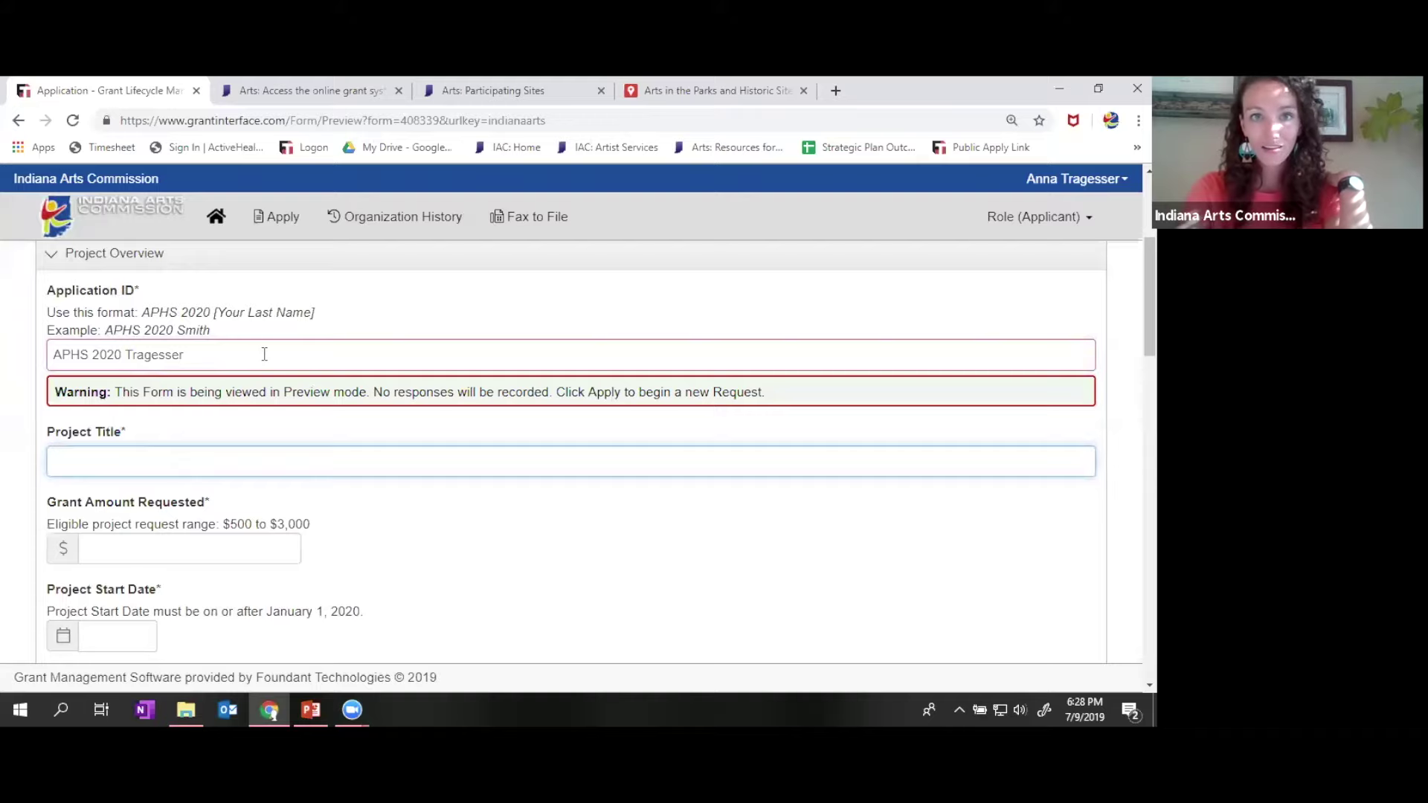
pyautogui.tripleClick(199, 356)
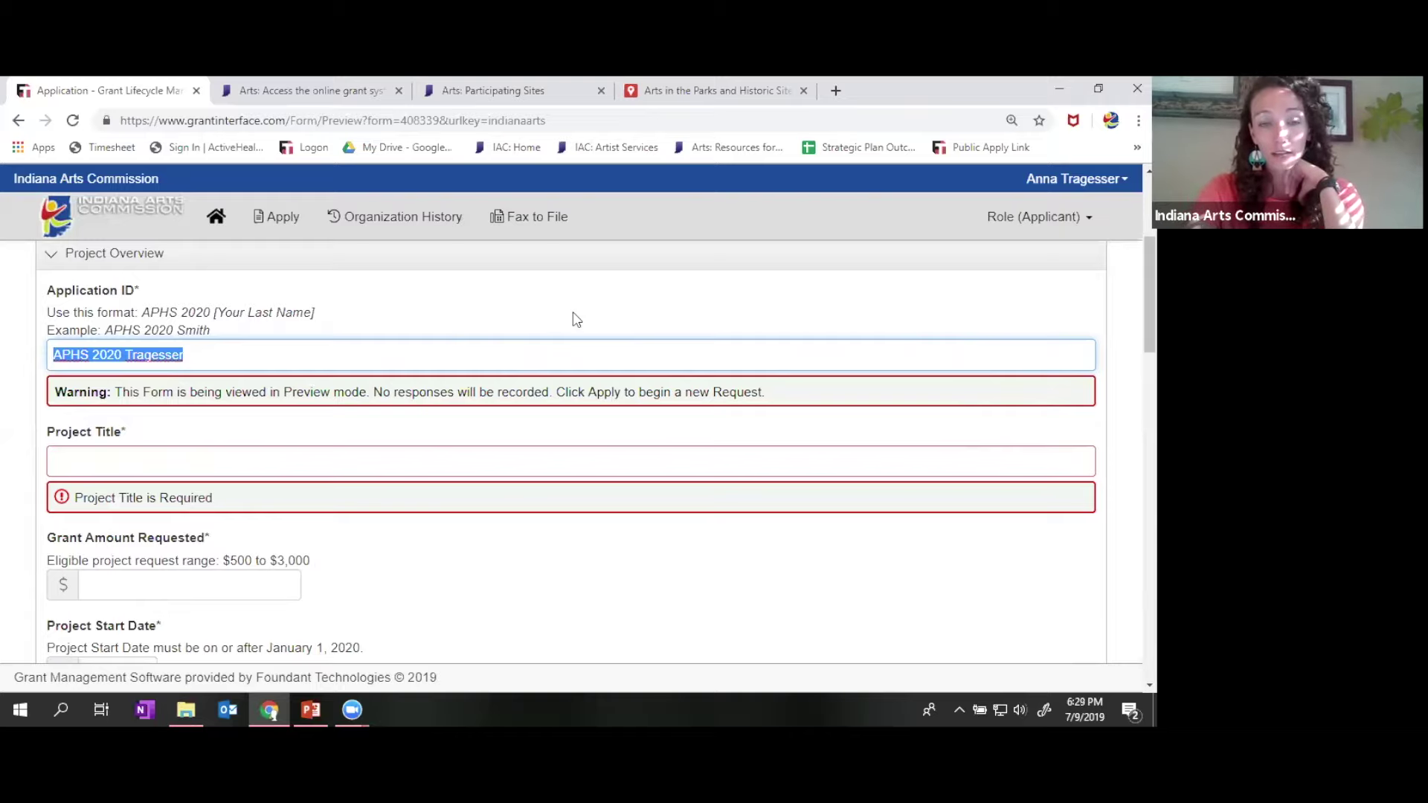
# - Review the site checklist, High Demand Parks, Project Summary and Project Description, then expand Site Partnership and Engagement
pyautogui.scroll(-3, 576, 320)
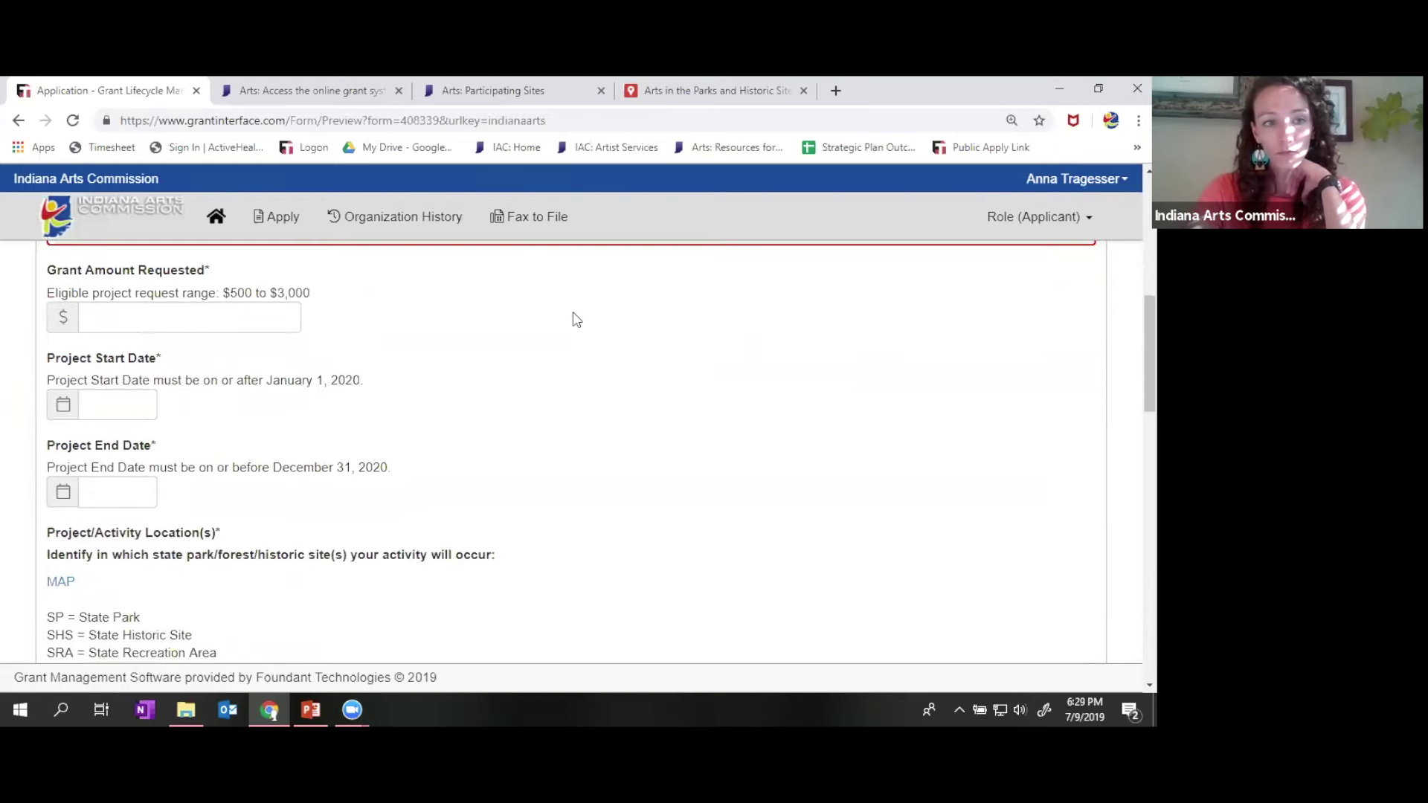
pyautogui.scroll(-7, 577, 320)
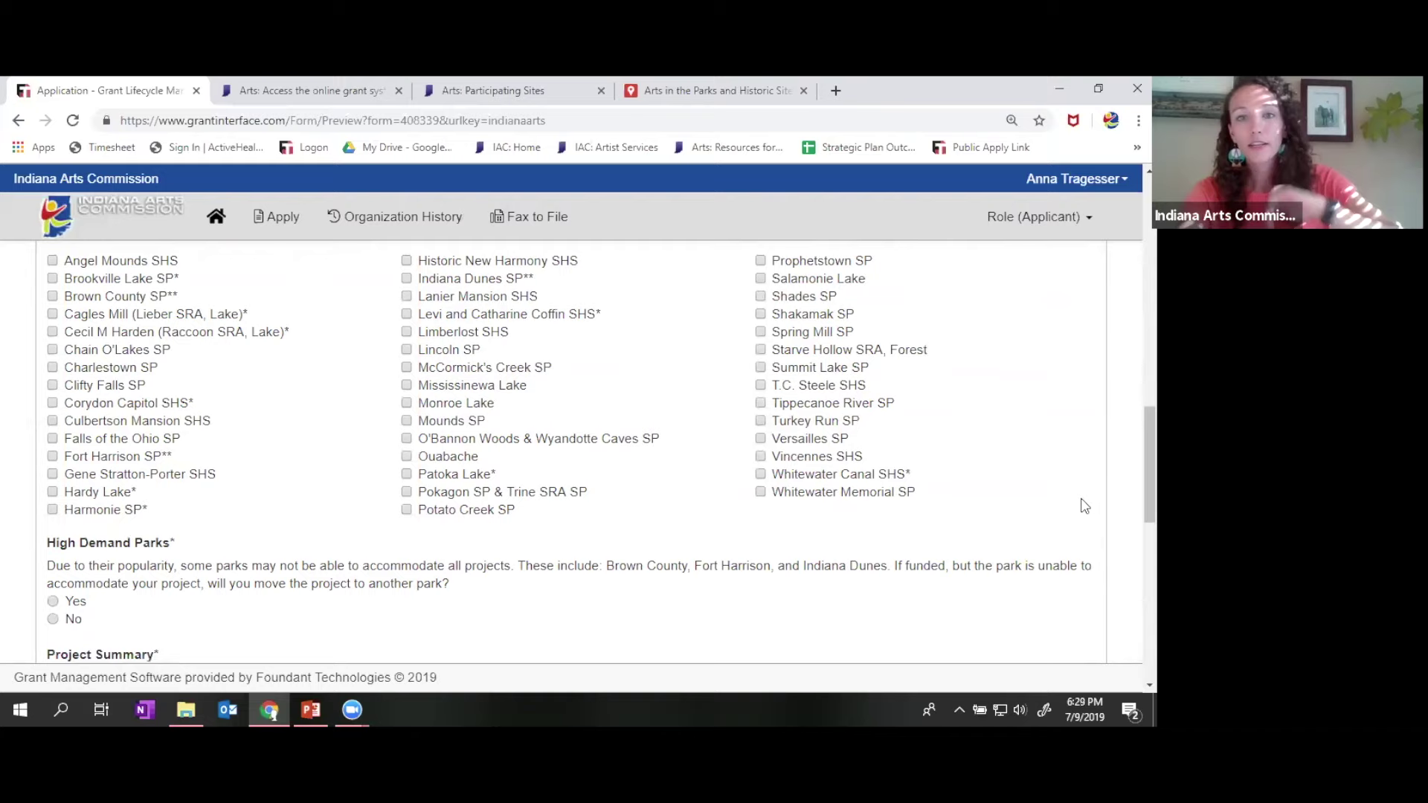
pyautogui.scroll(-3, 1084, 505)
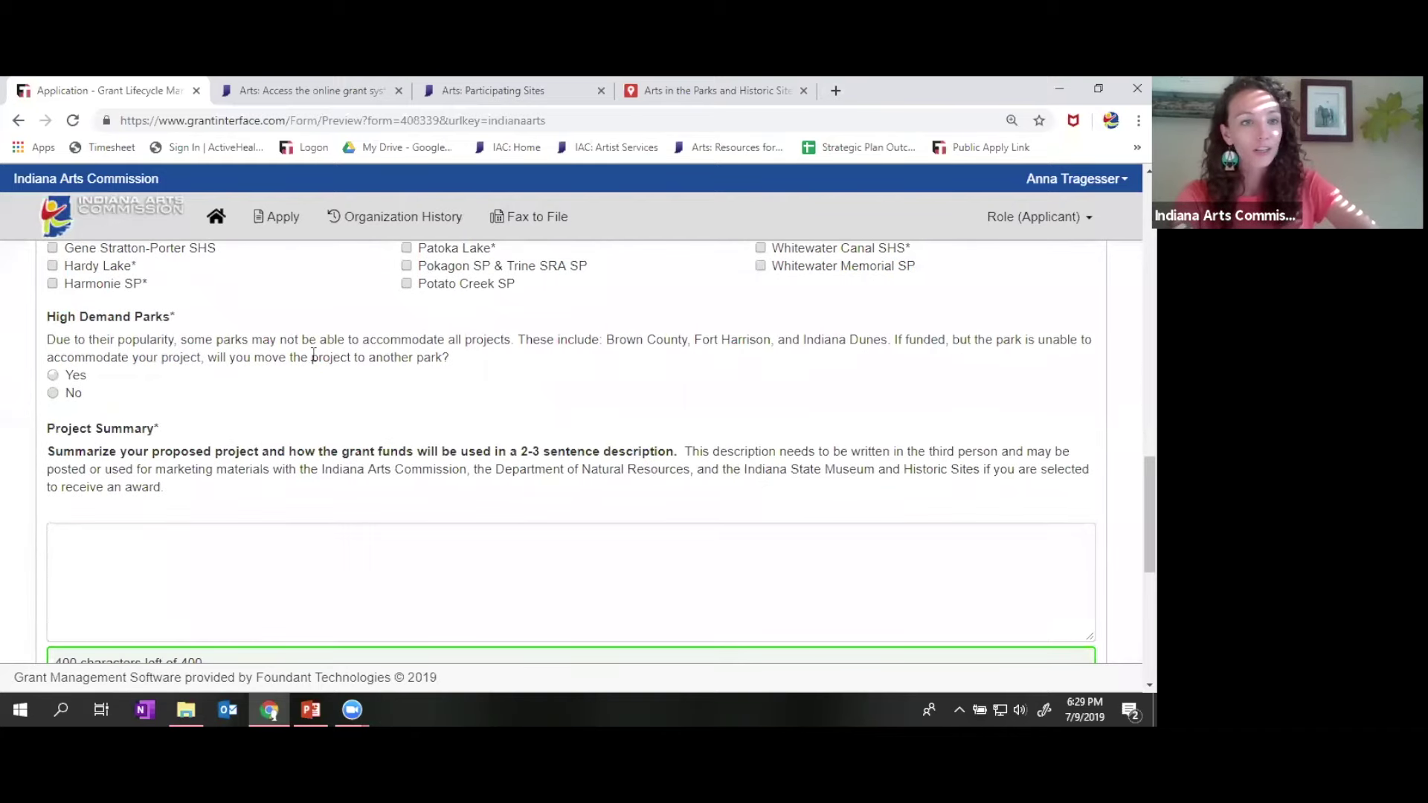
pyautogui.scroll(-6, 253, 372)
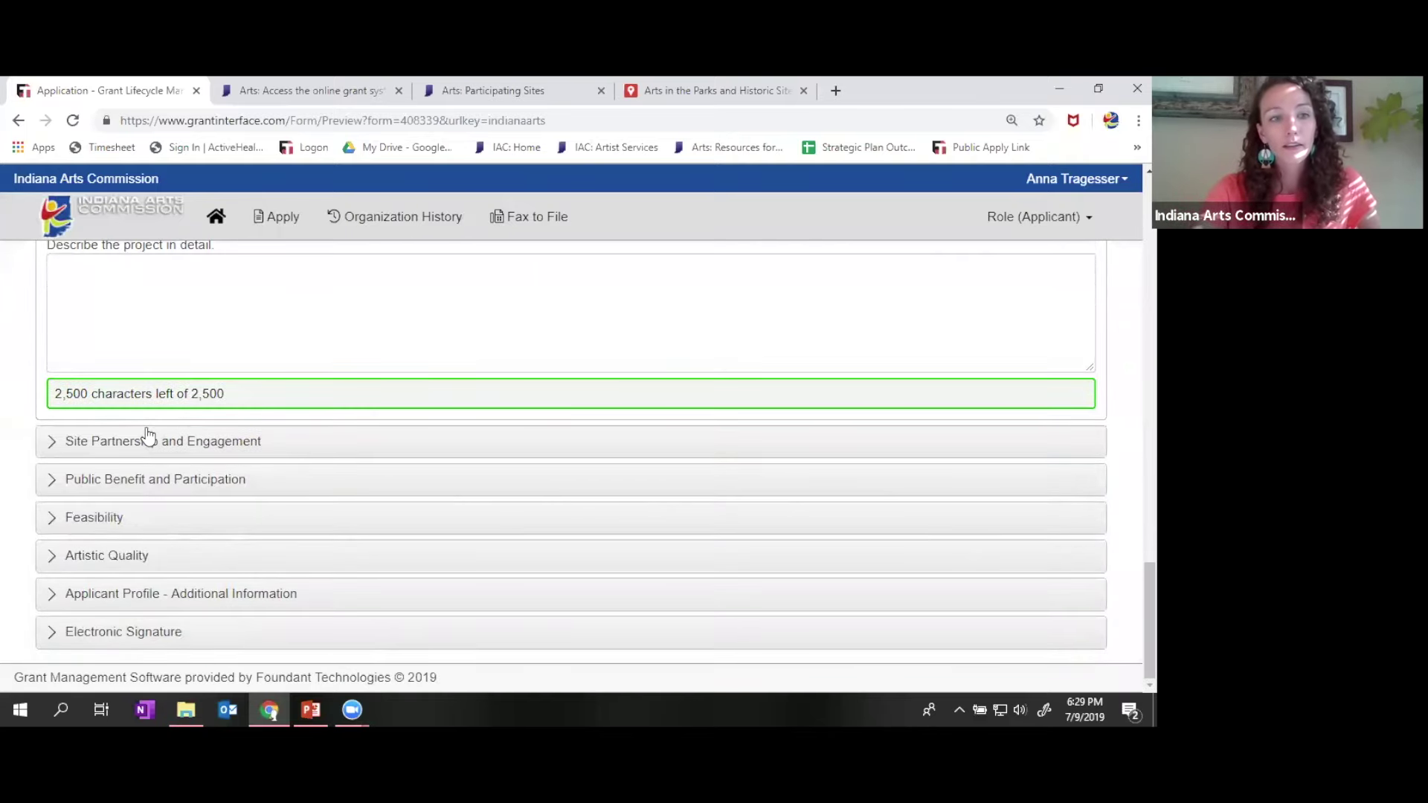
pyautogui.click(149, 439)
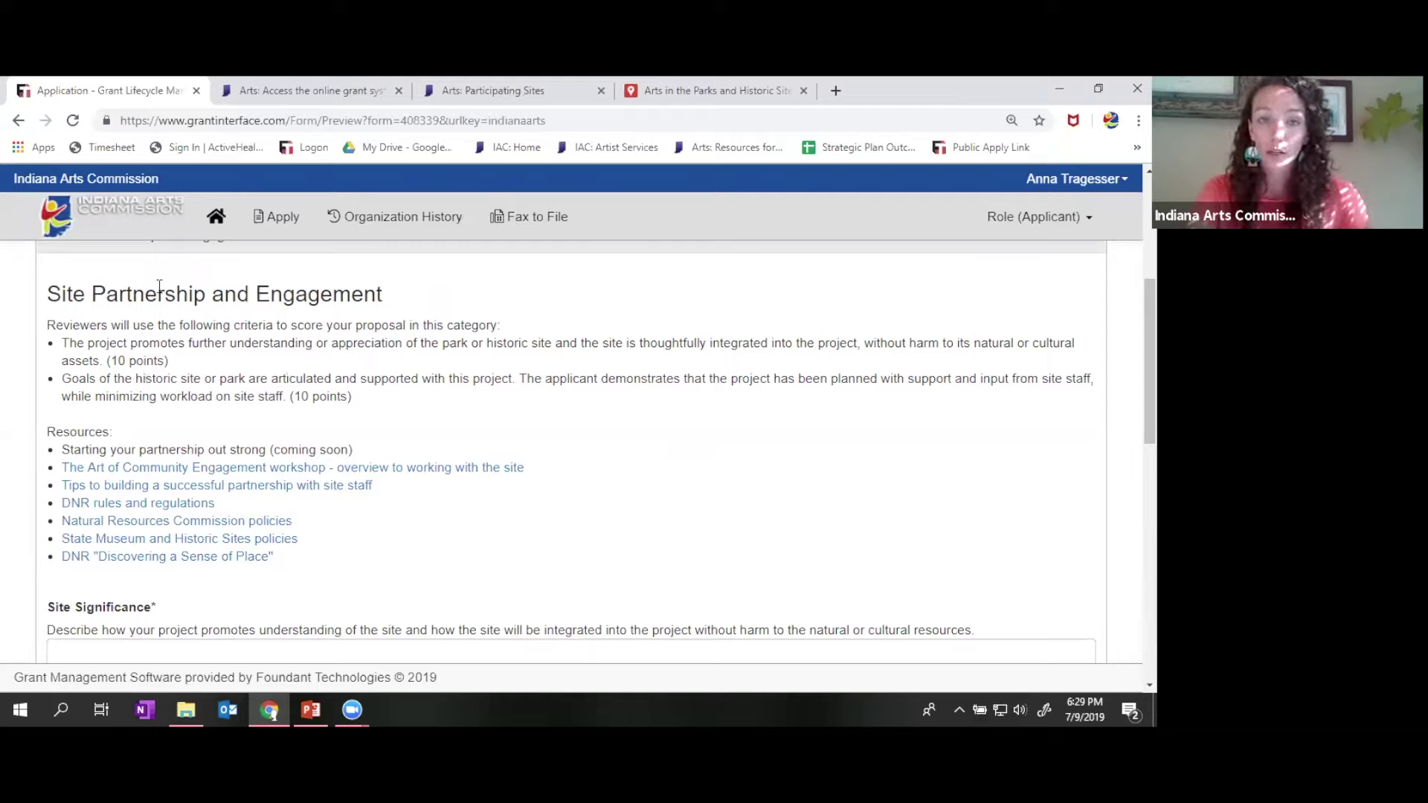
# - Read the Site Partnership criteria, Site Significance and Site Goals down to the Statement of Support upload
pyautogui.scroll(-1, 676, 436)
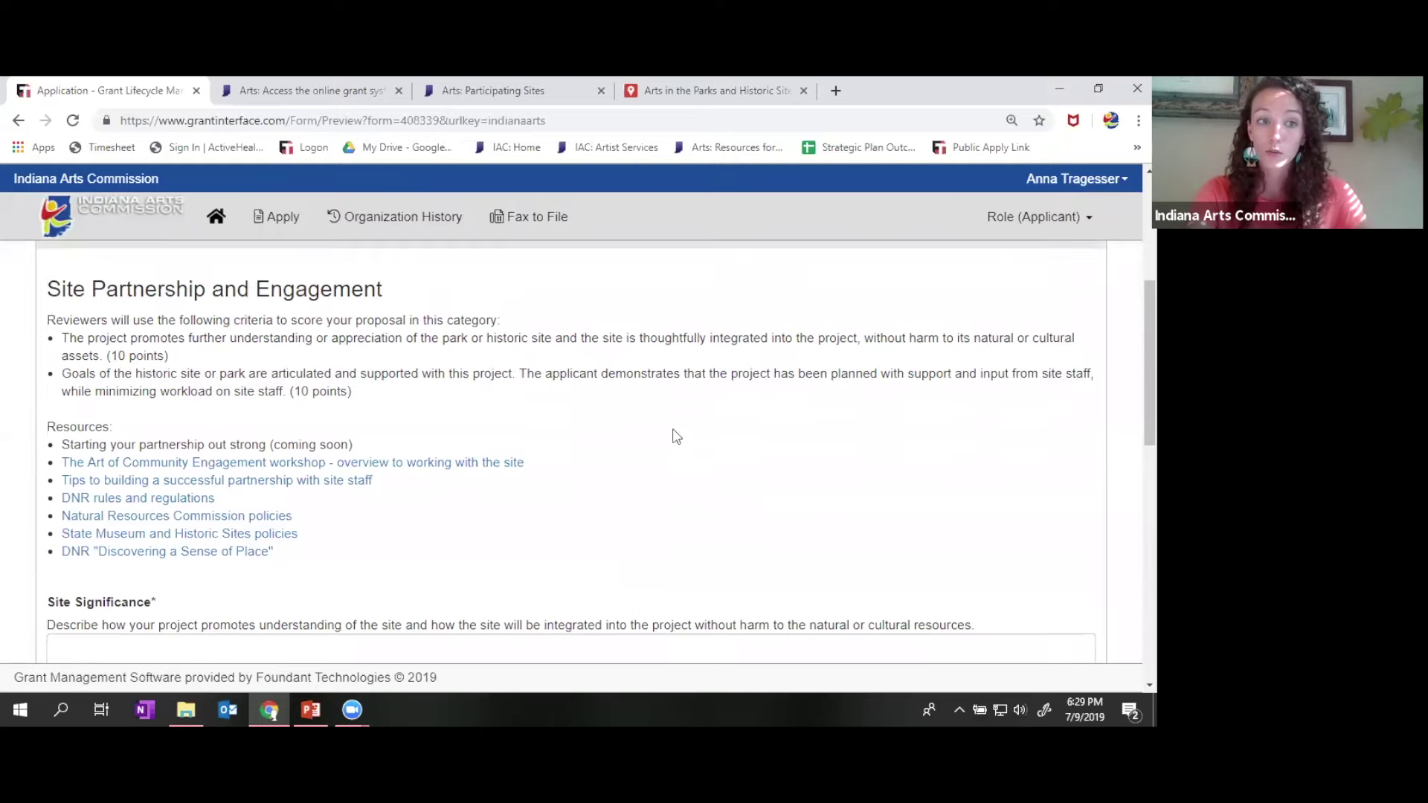
pyautogui.scroll(-2, 676, 436)
pyautogui.scroll(-3, 675, 435)
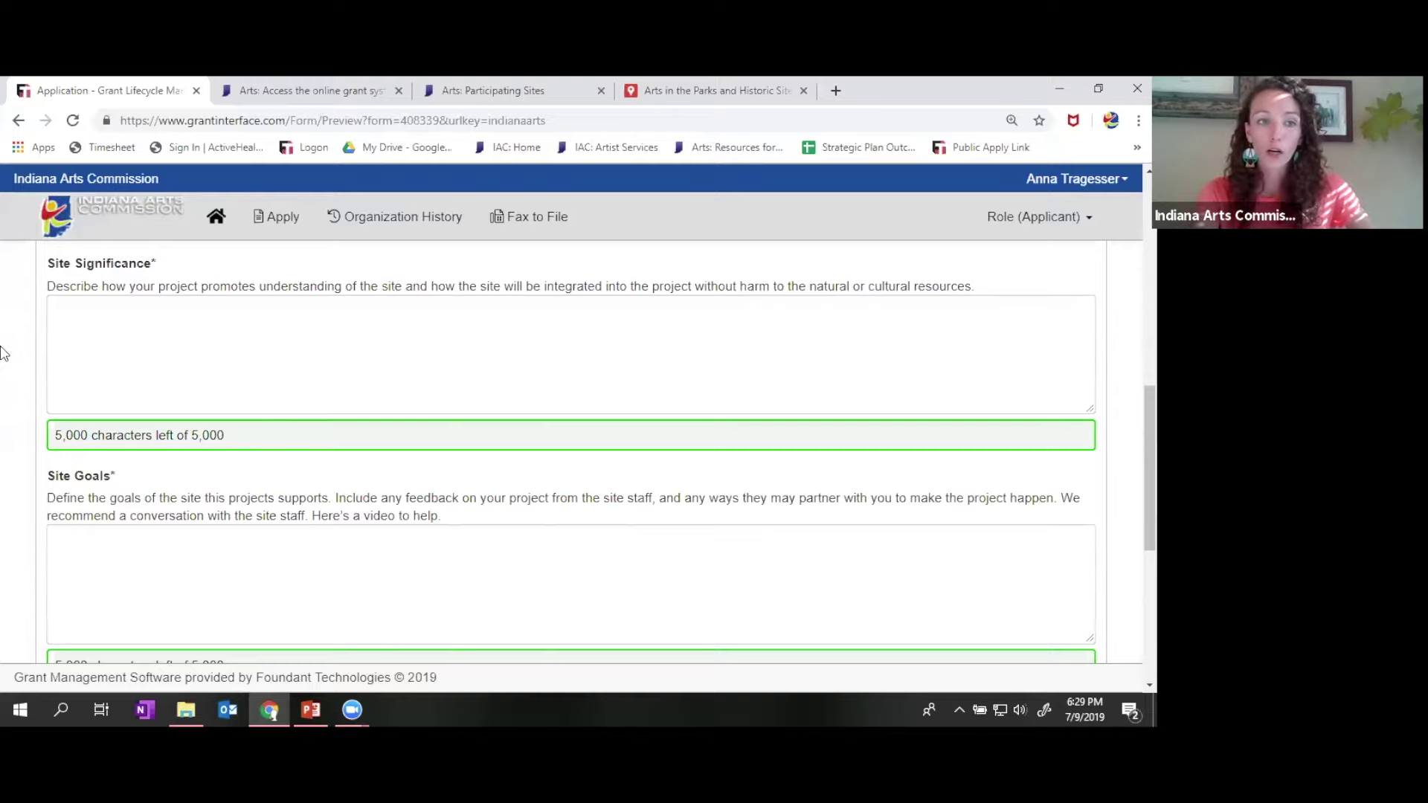
pyautogui.scroll(-2, 2, 352)
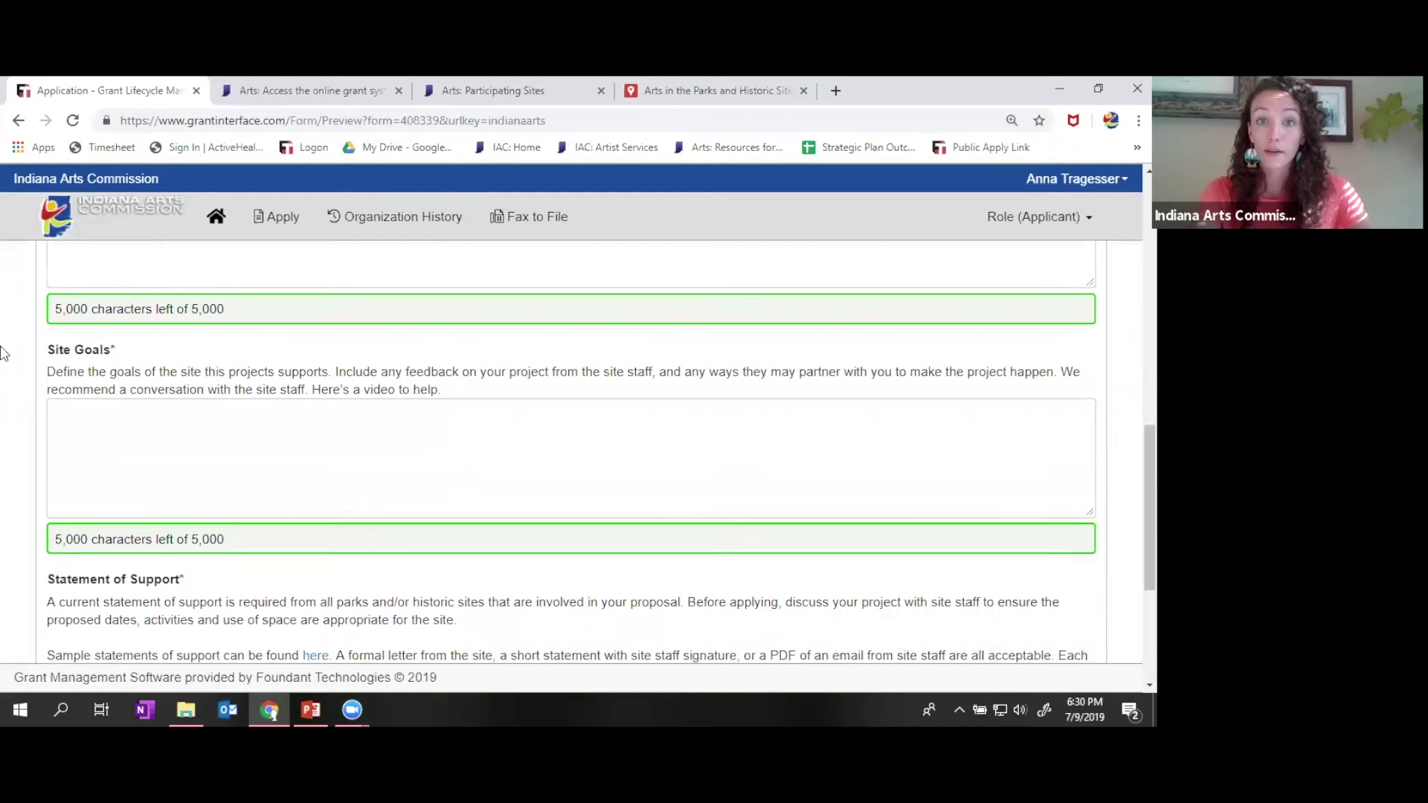
pyautogui.scroll(-1, 3, 353)
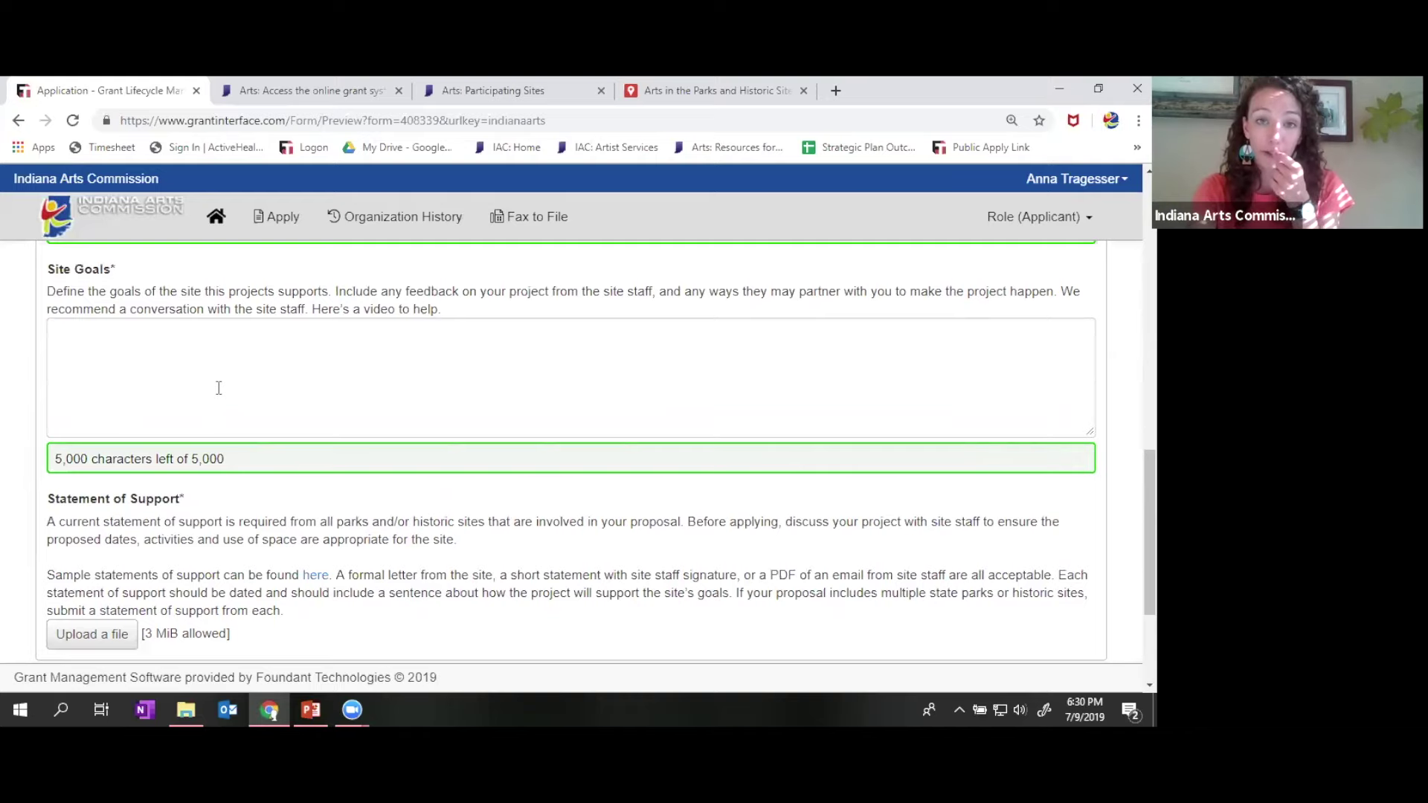
pyautogui.scroll(-3, 86, 405)
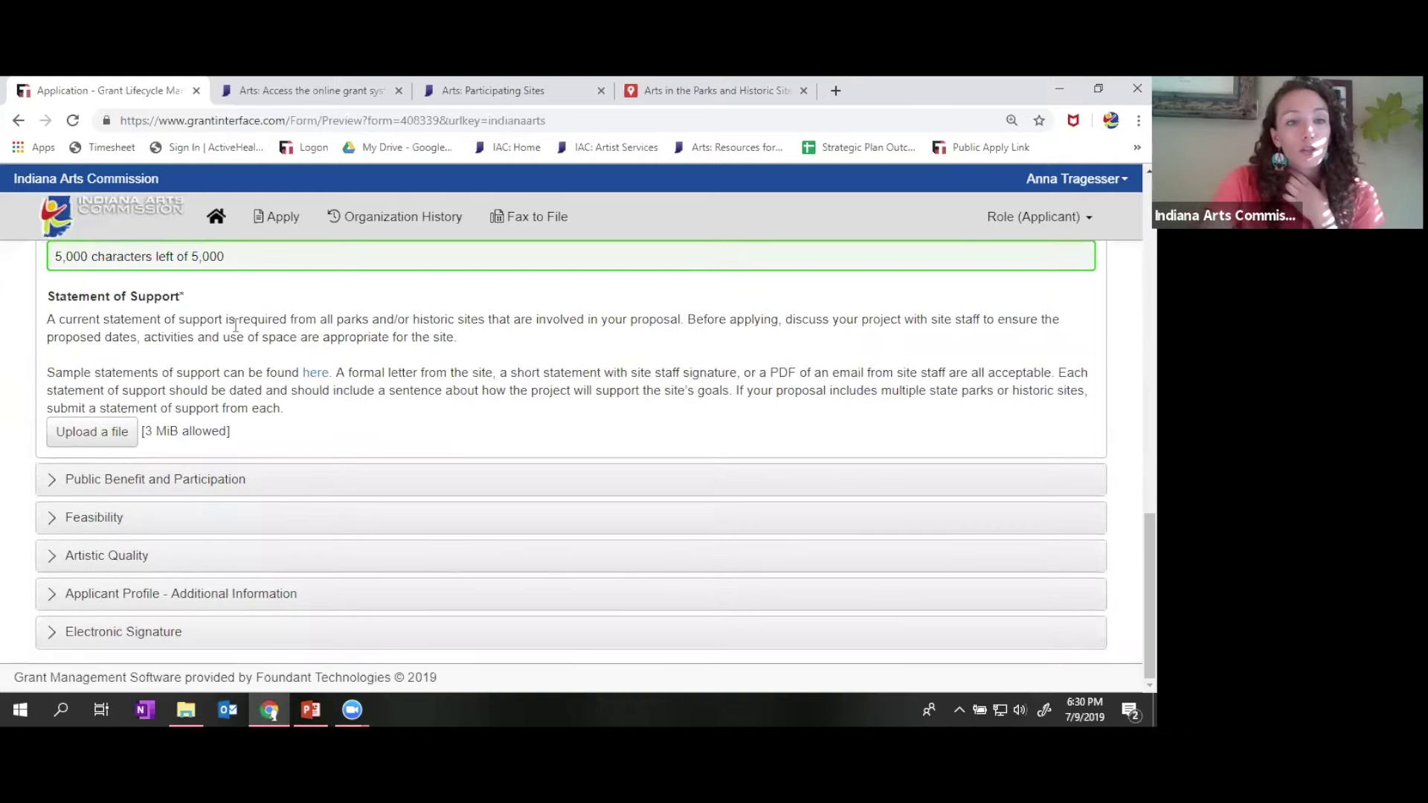
pyautogui.scroll(3, 223, 321)
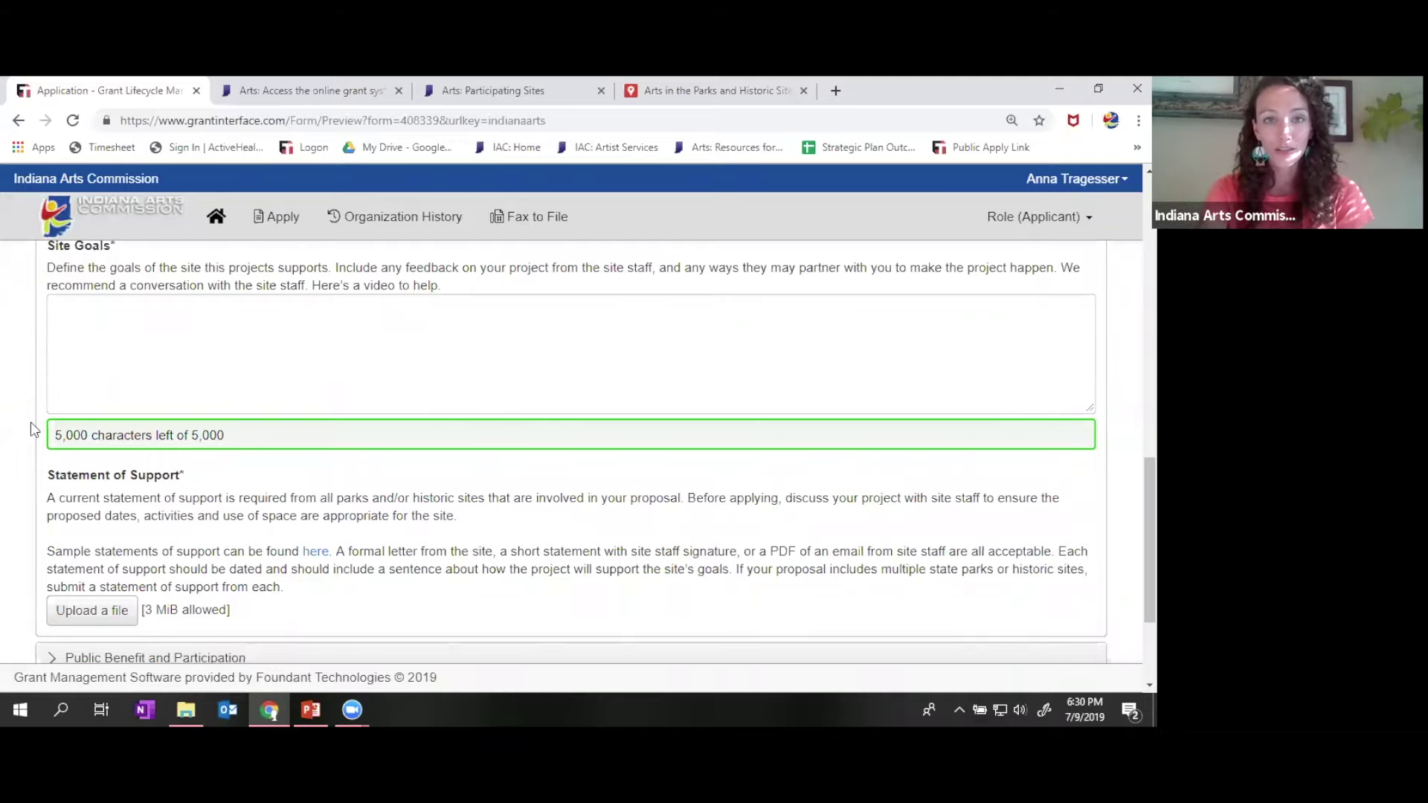
pyautogui.scroll(-2, 30, 422)
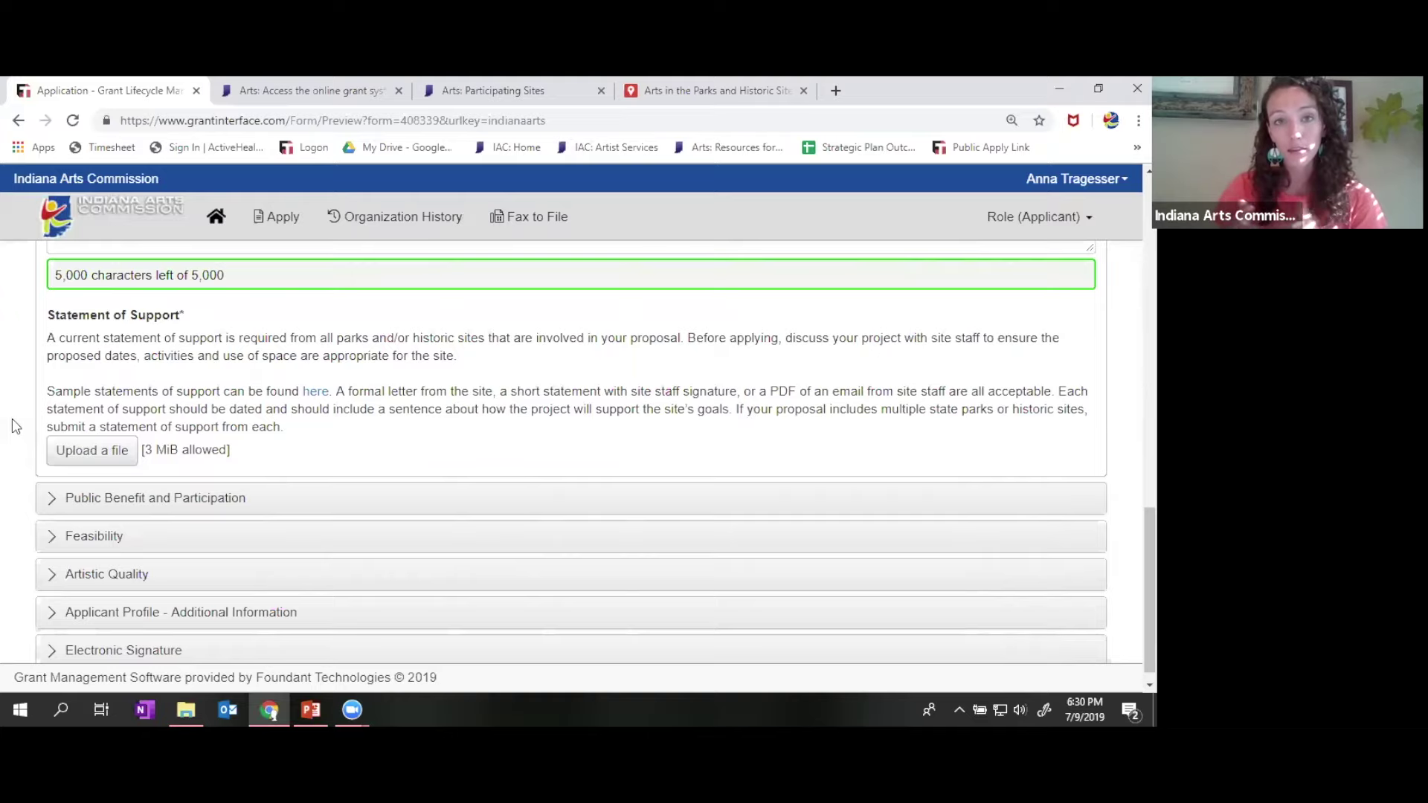
pyautogui.scroll(-1, 13, 426)
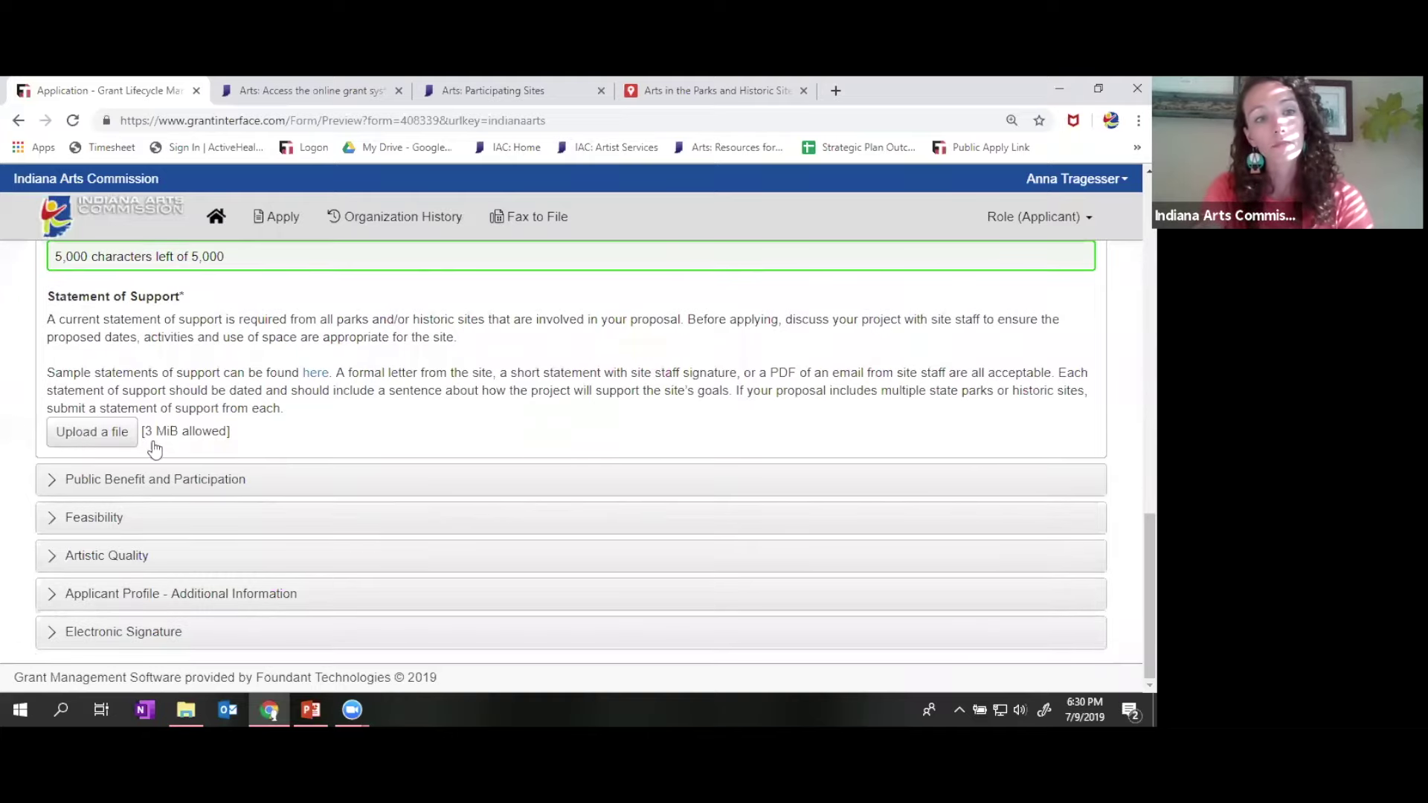
# - Expand Public Benefit and Participation and read through its Participation questions
pyautogui.click(214, 478)
pyautogui.scroll(10, 38, 365)
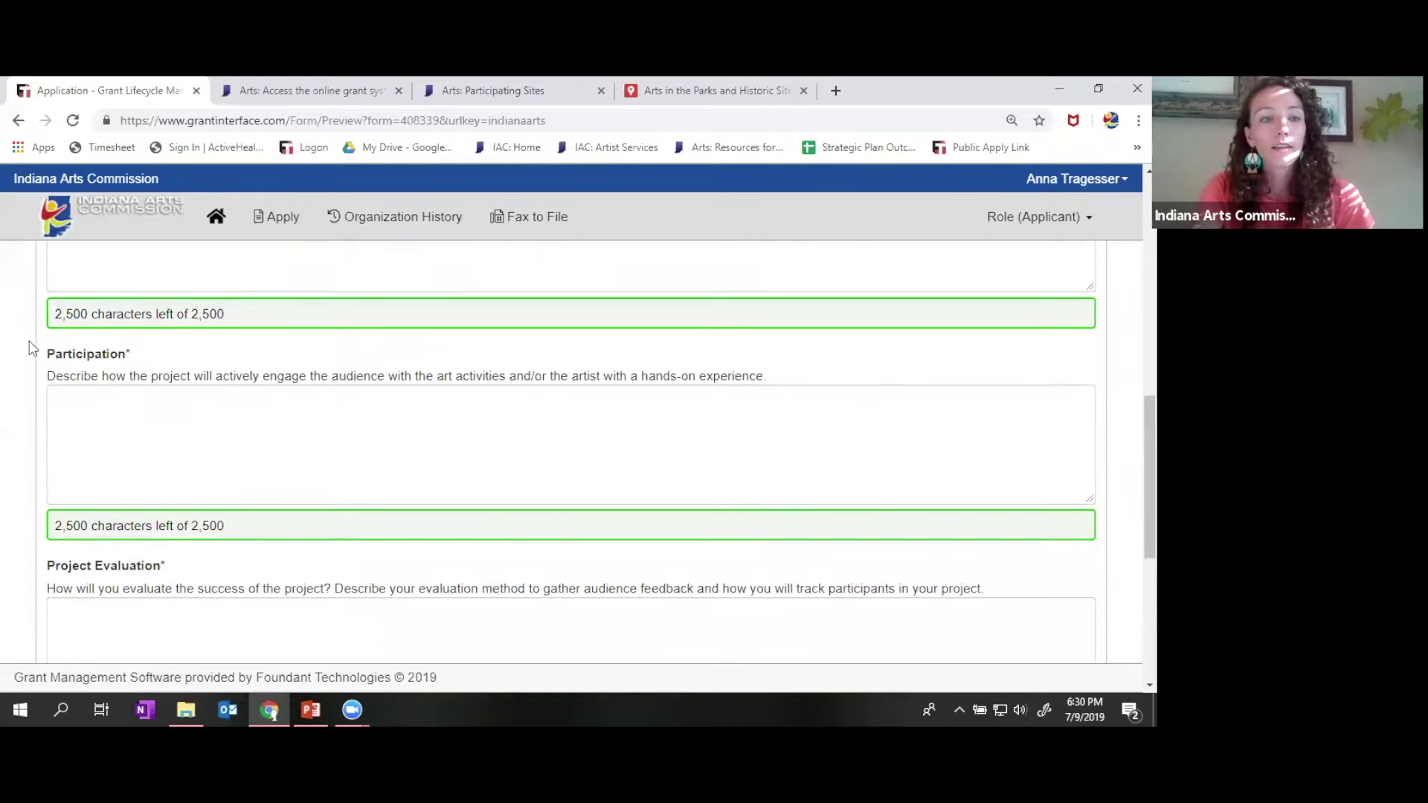
pyautogui.scroll(-2, 31, 348)
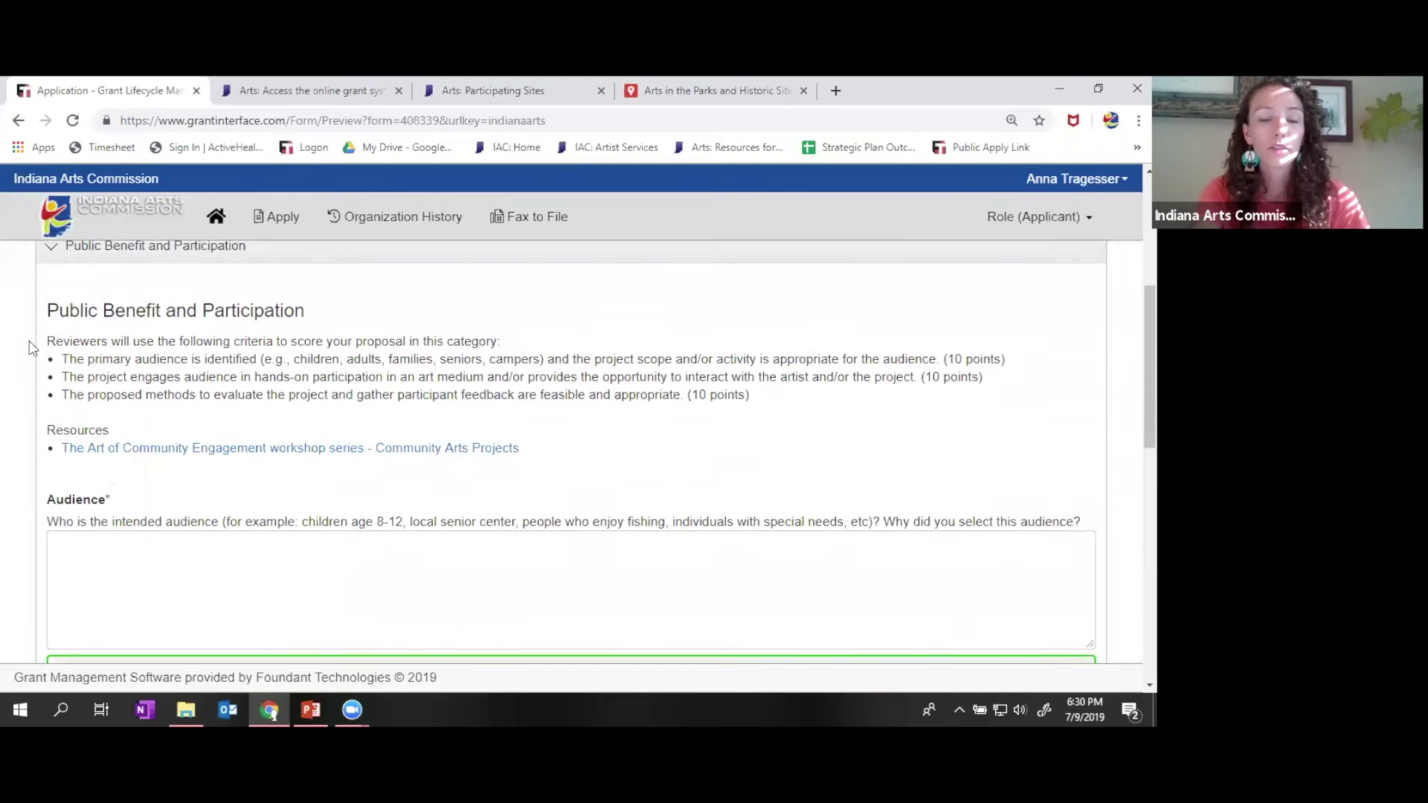
pyautogui.scroll(-1, 245, 367)
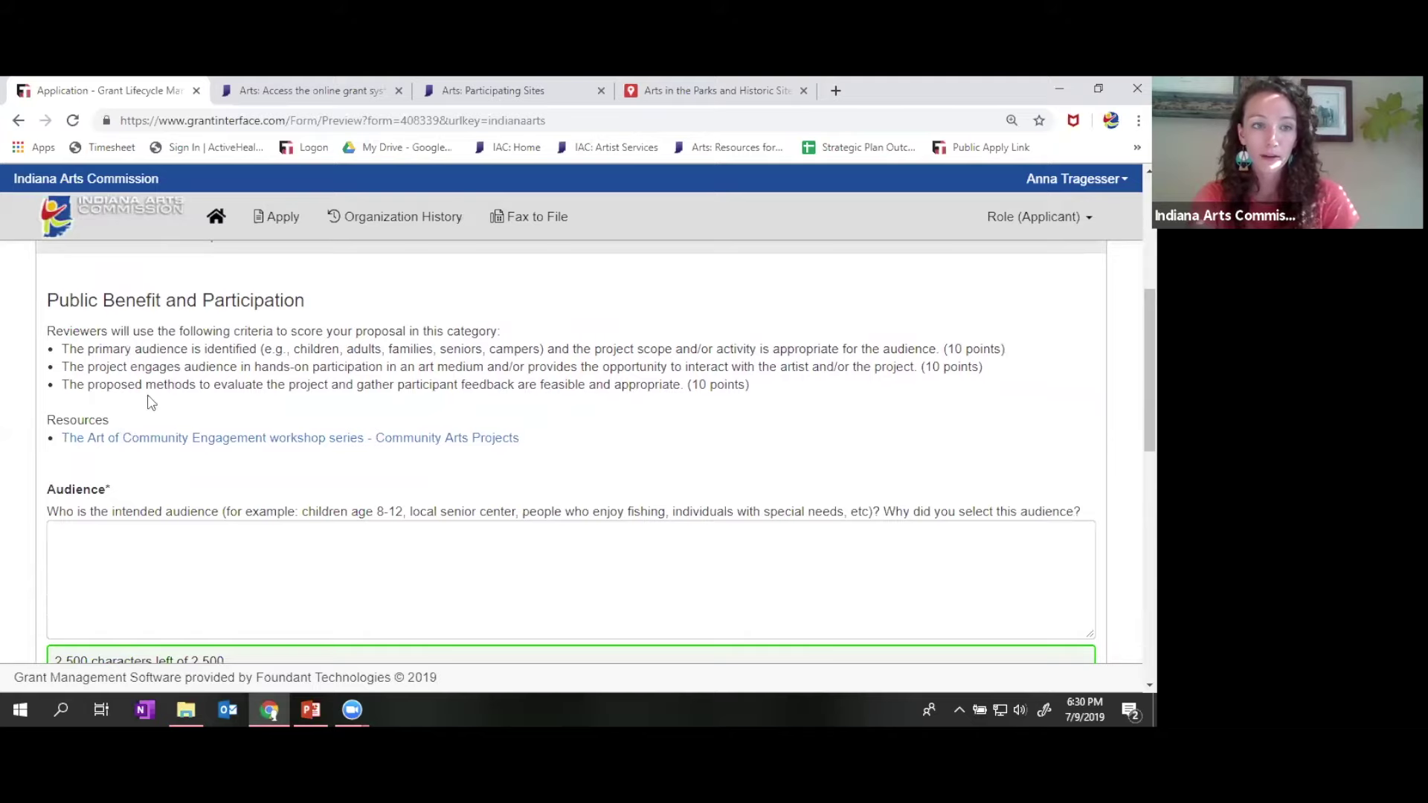
pyautogui.scroll(-2, 152, 405)
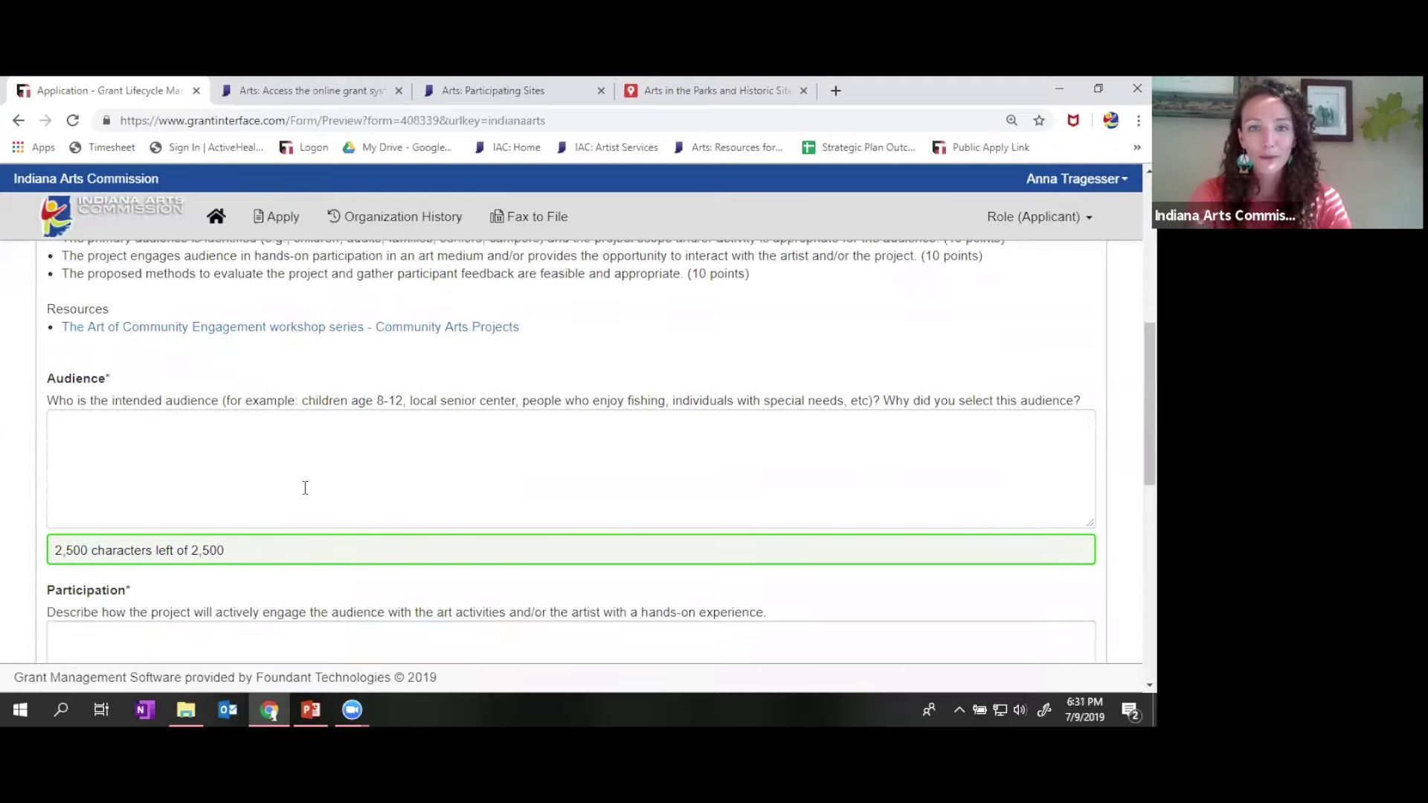
pyautogui.scroll(-3, 305, 488)
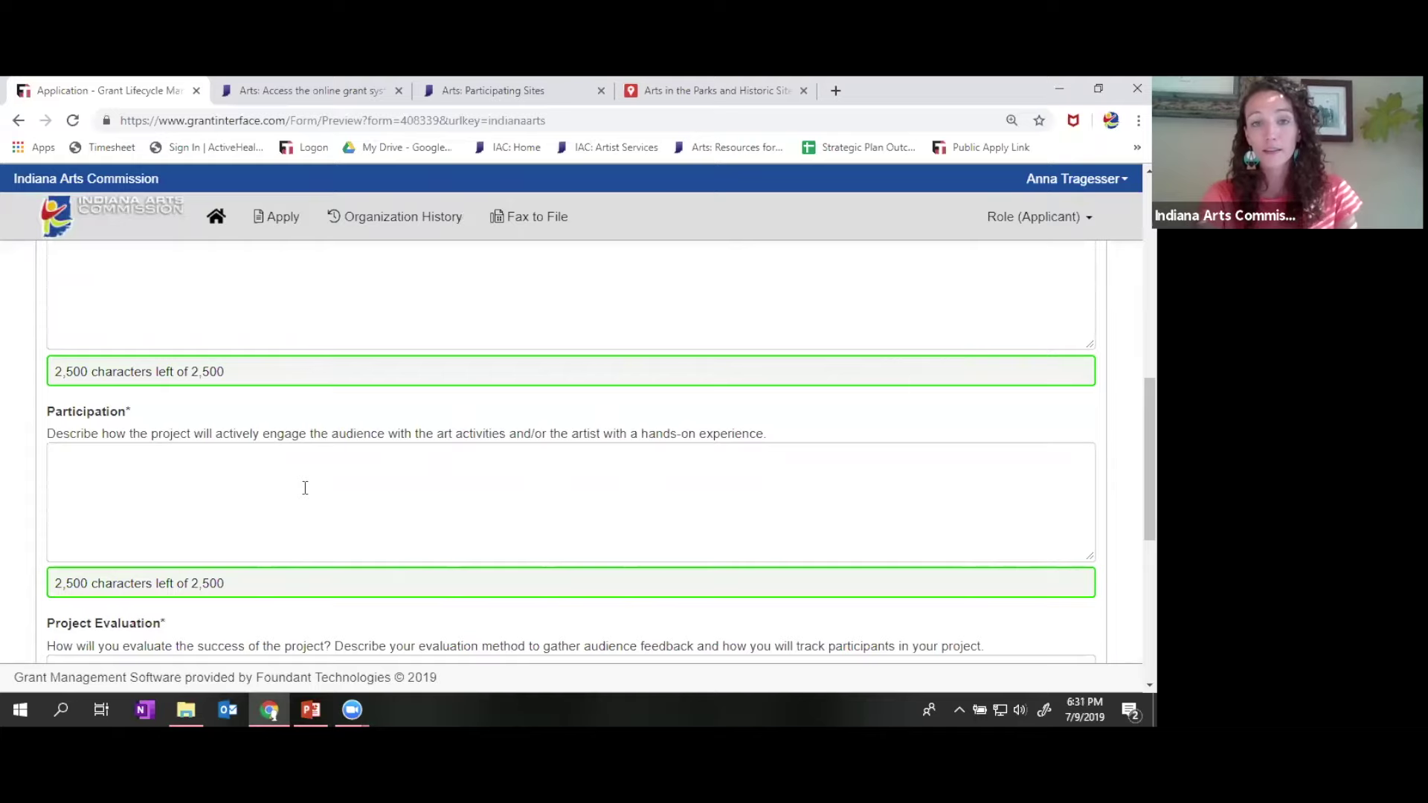
# - Continue through Project Evaluation to the 'Heads up, if funded' note, then expand Feasibility
pyautogui.scroll(-3, 305, 488)
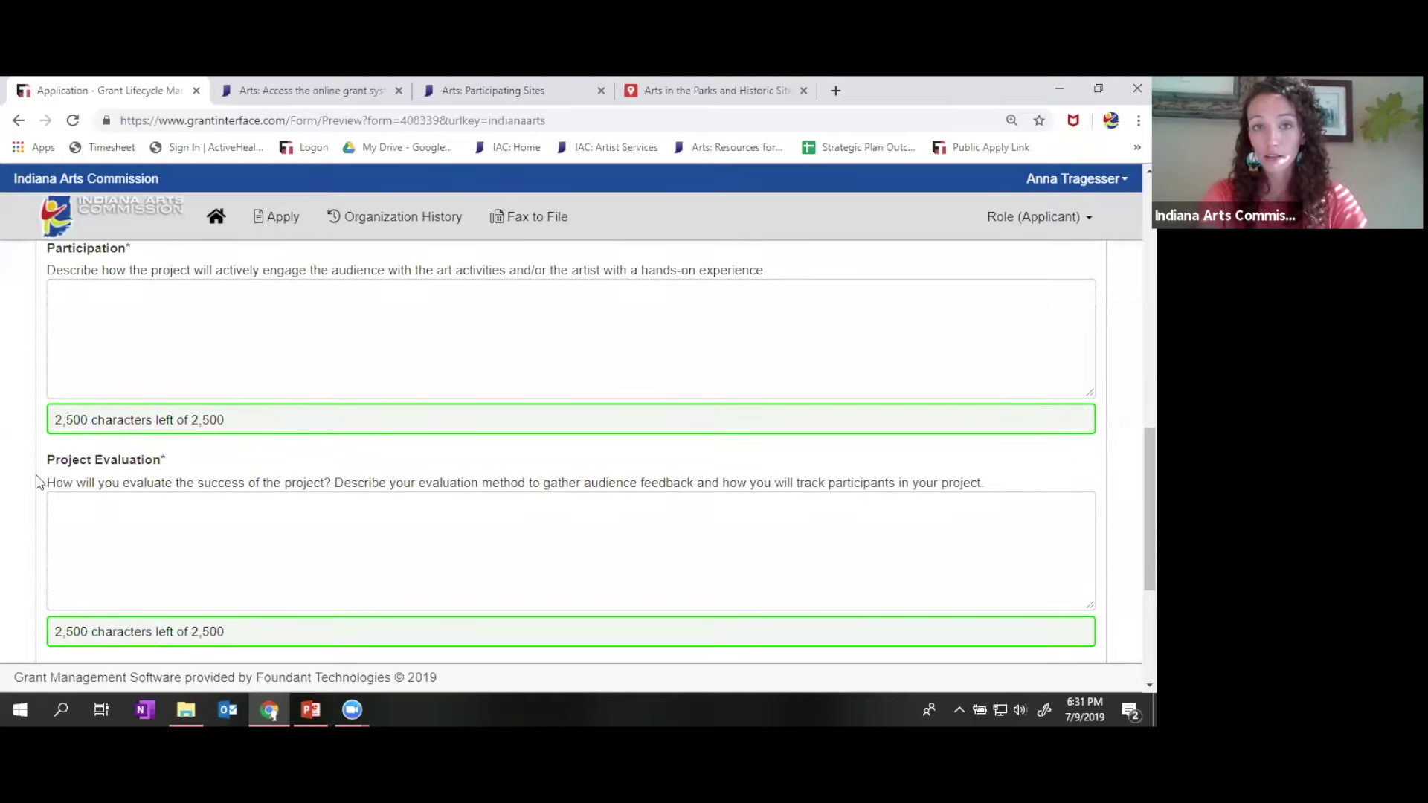
pyautogui.scroll(-1, 8, 458)
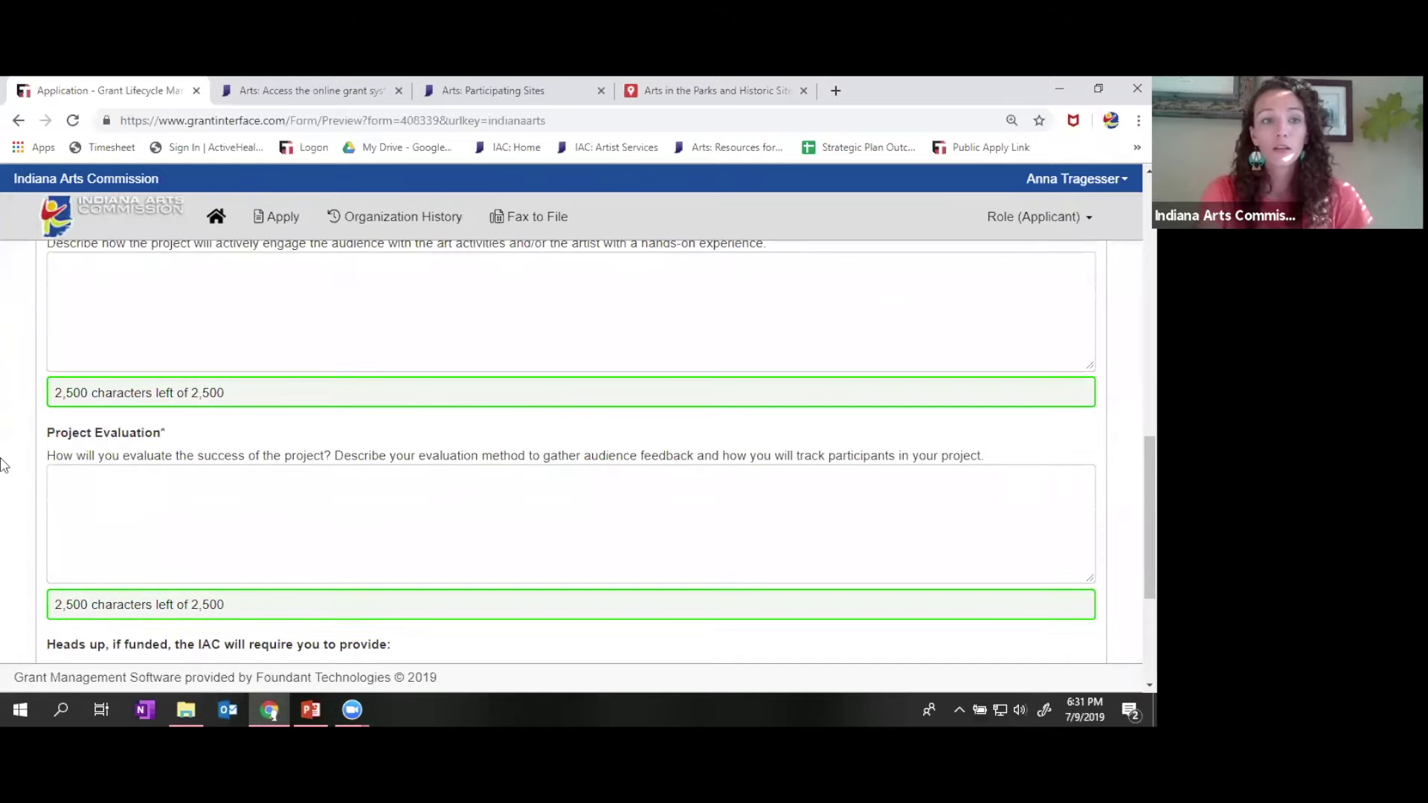
pyautogui.scroll(-3, 163, 438)
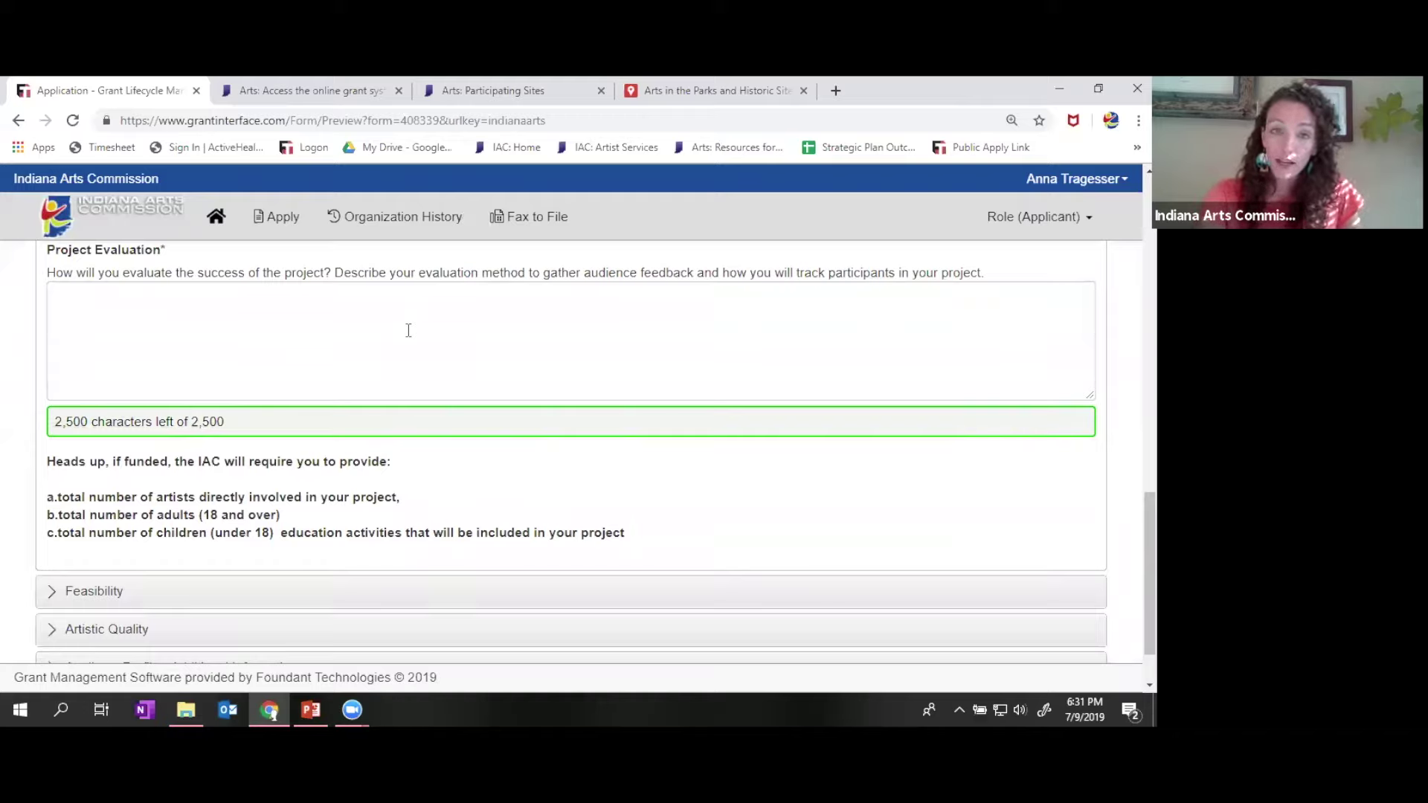
pyautogui.scroll(-1, 40, 437)
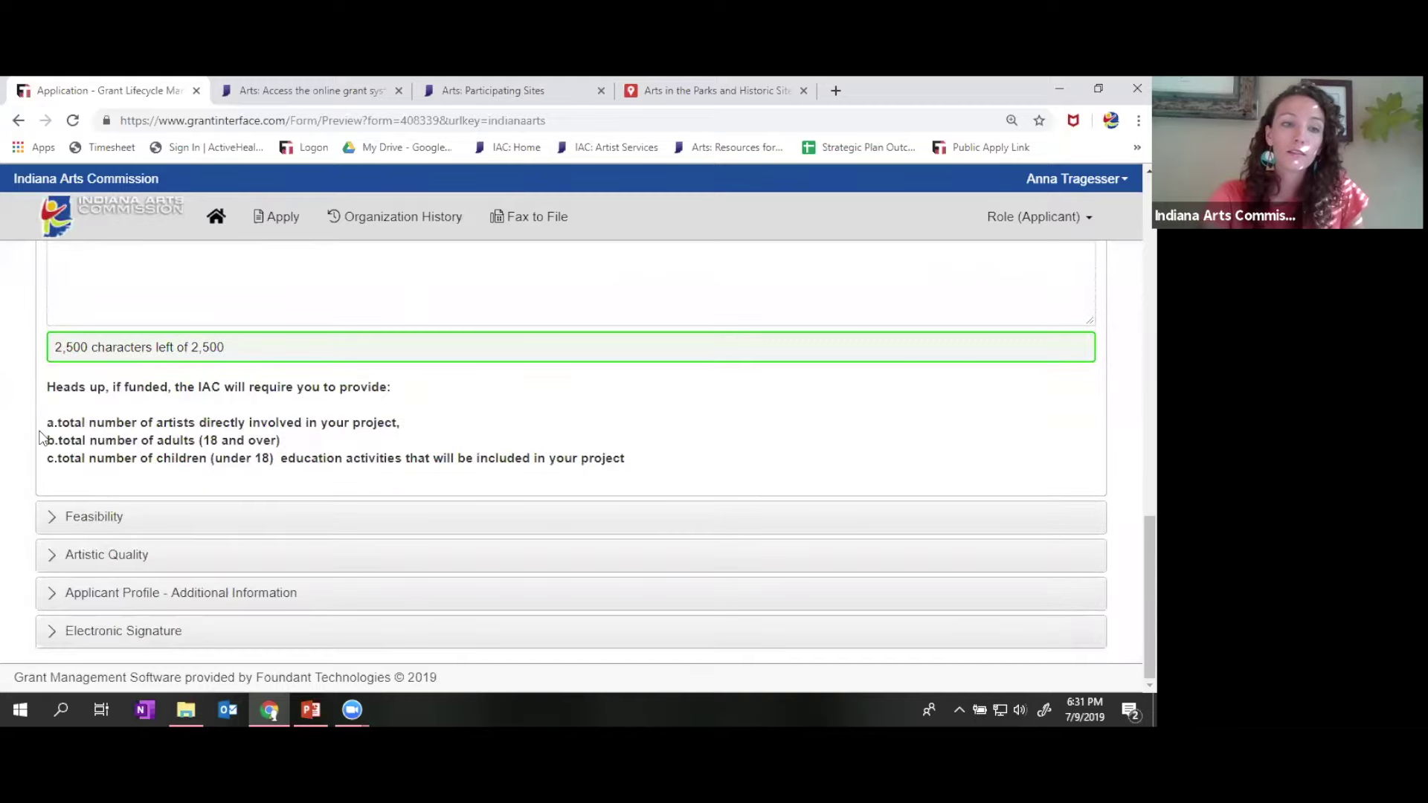
pyautogui.click(130, 516)
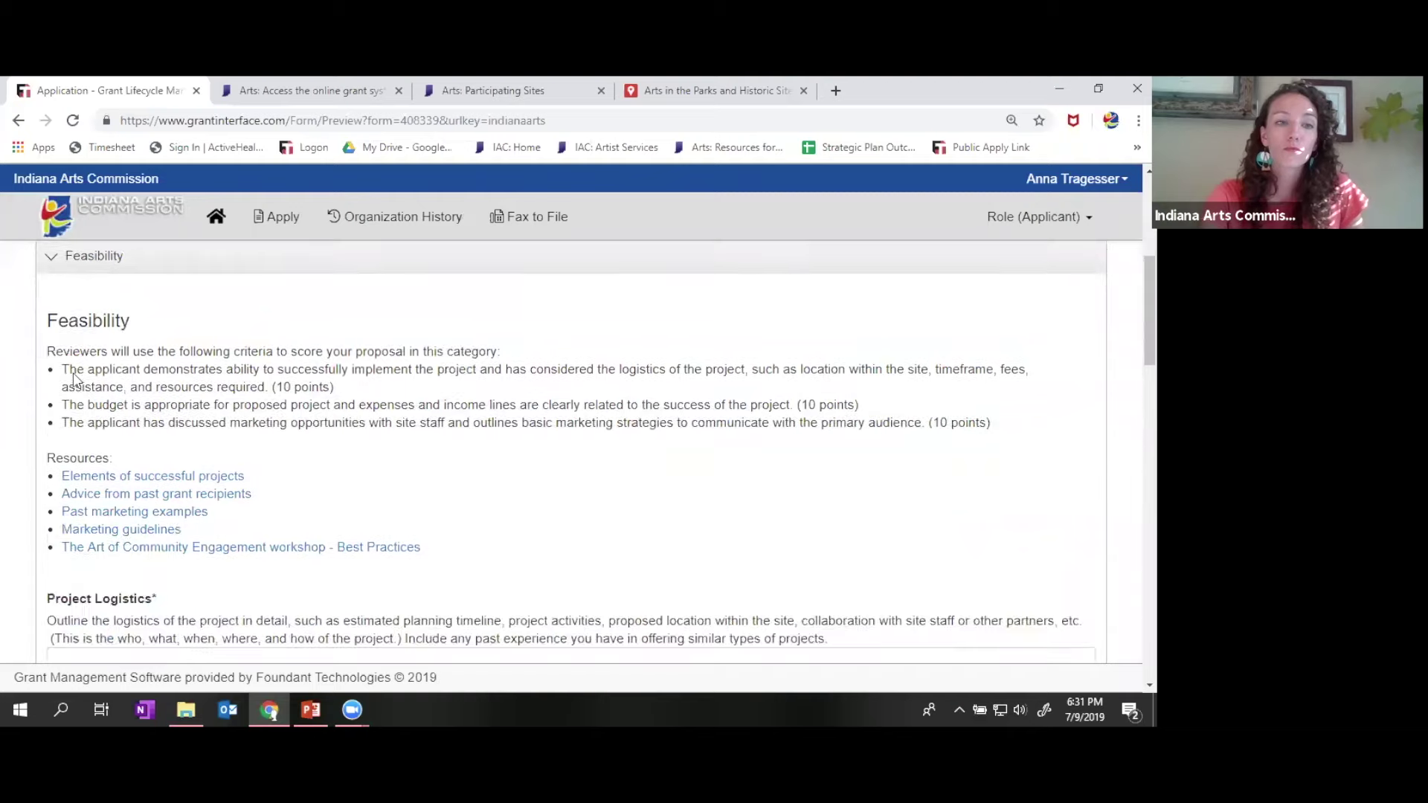
# - Read the Feasibility criteria, Project Logistics and Marketing Plan down to the Project Income and Expense fields
pyautogui.scroll(-4, 75, 378)
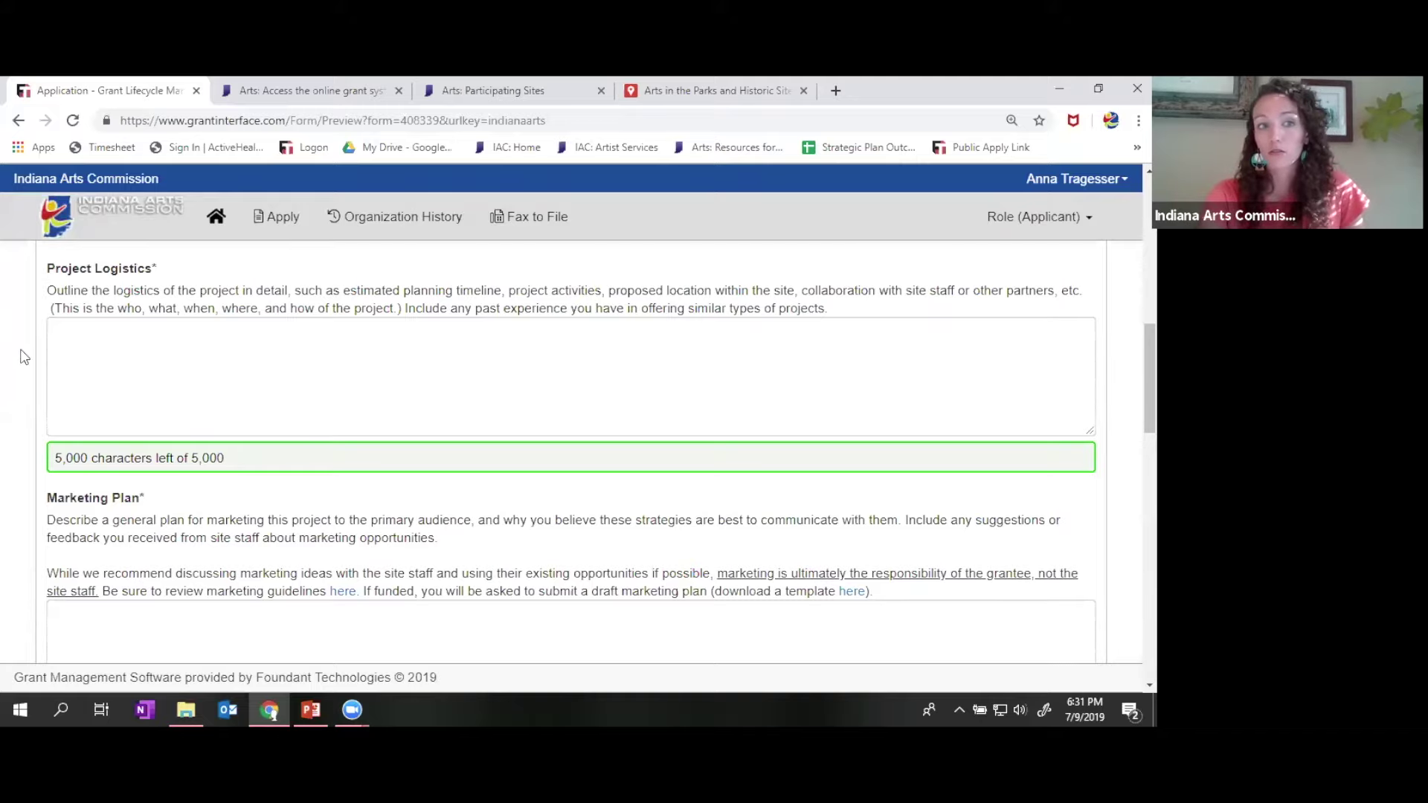
pyautogui.scroll(-1, 25, 357)
pyautogui.scroll(-3, 25, 357)
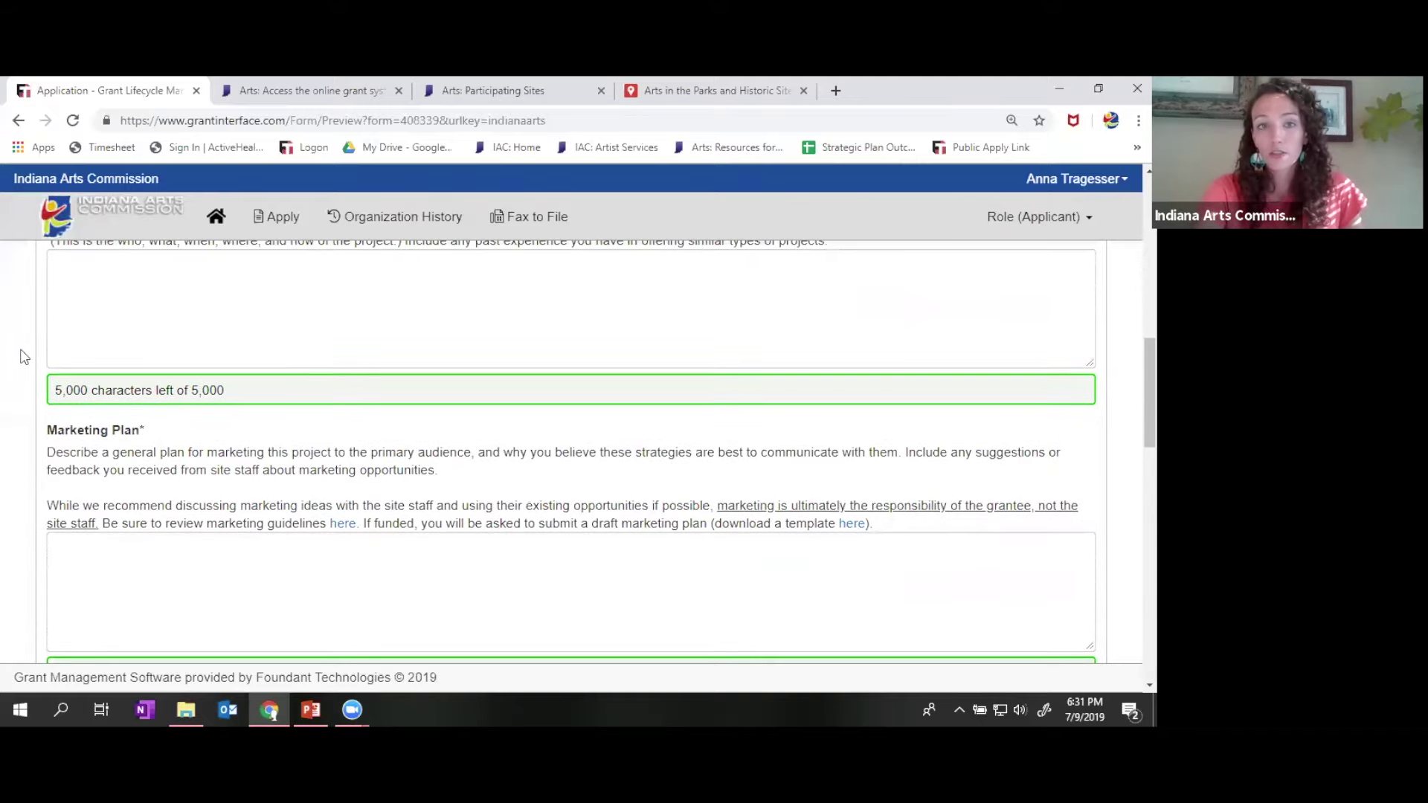
pyautogui.scroll(-1, 25, 357)
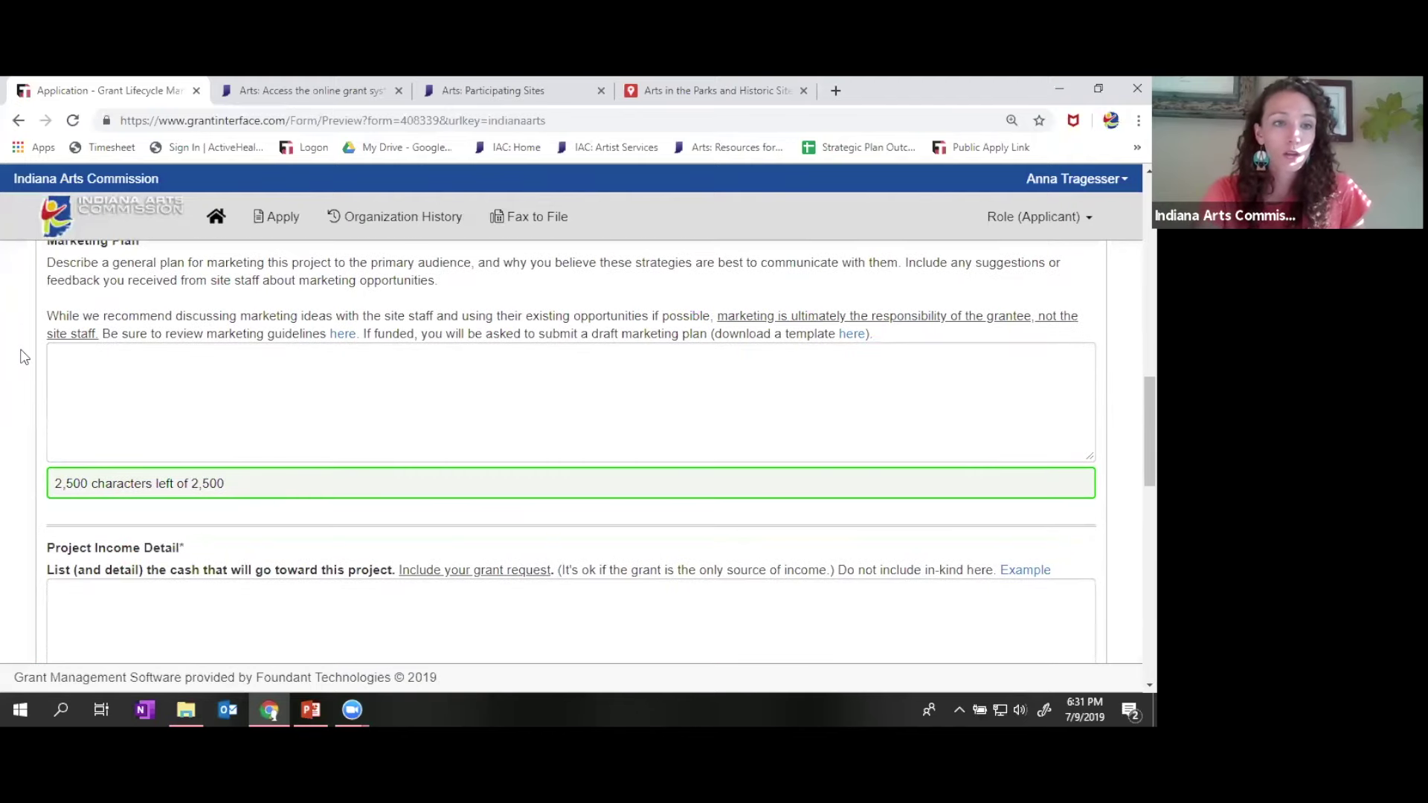
pyautogui.scroll(1, 25, 357)
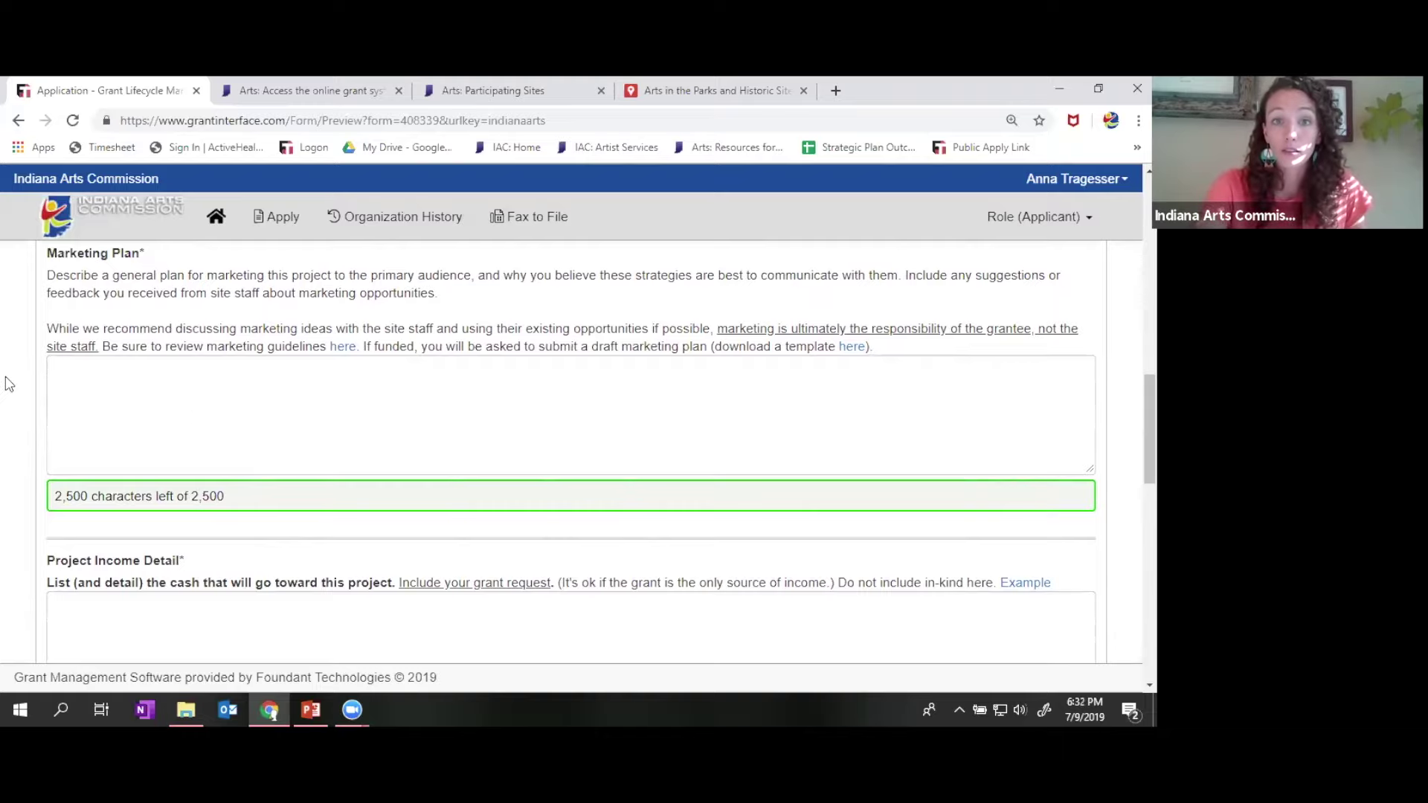
pyautogui.scroll(-3, 9, 384)
# - Scroll down to the Project Income Detail question and place the cursor in its empty box
pyautogui.scroll(-1, 9, 384)
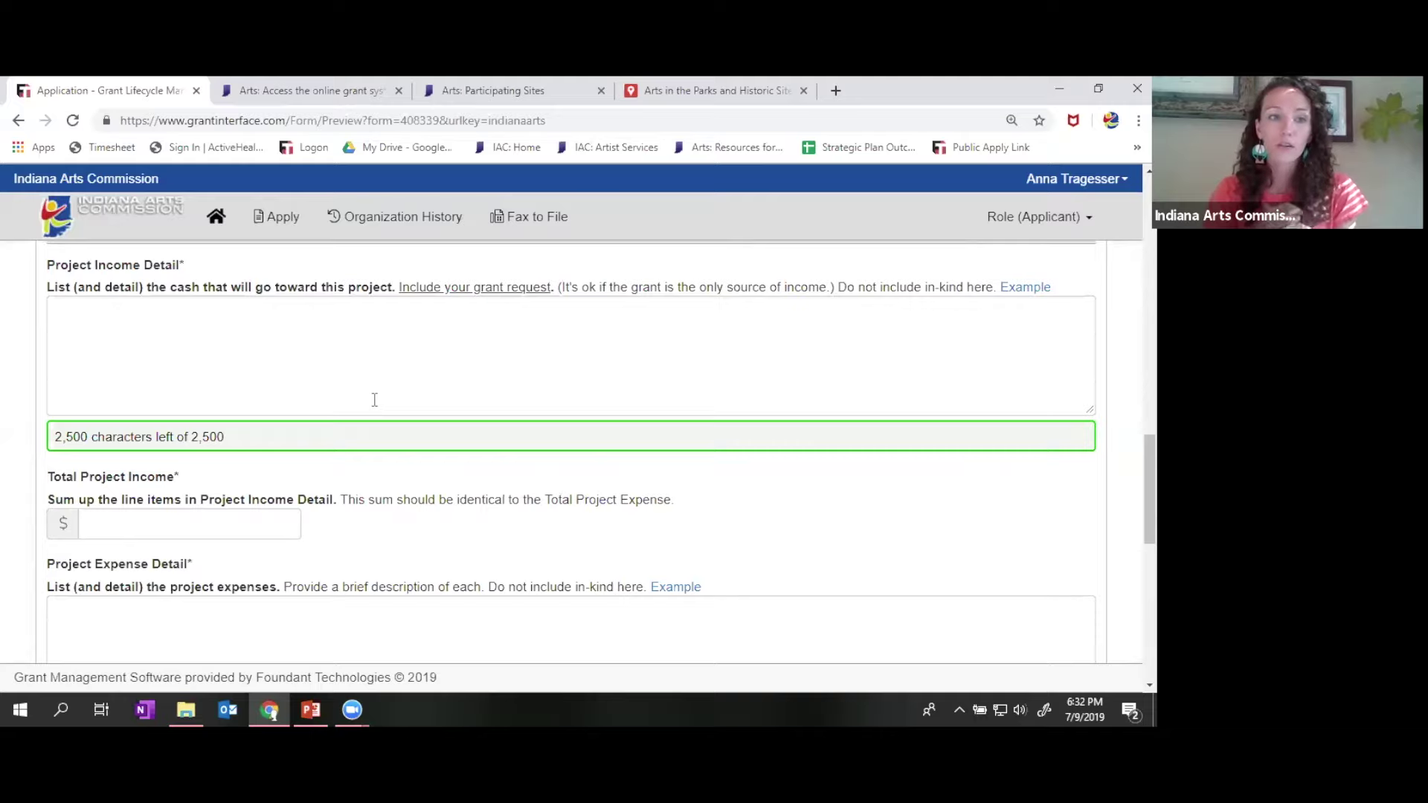
pyautogui.click(375, 399)
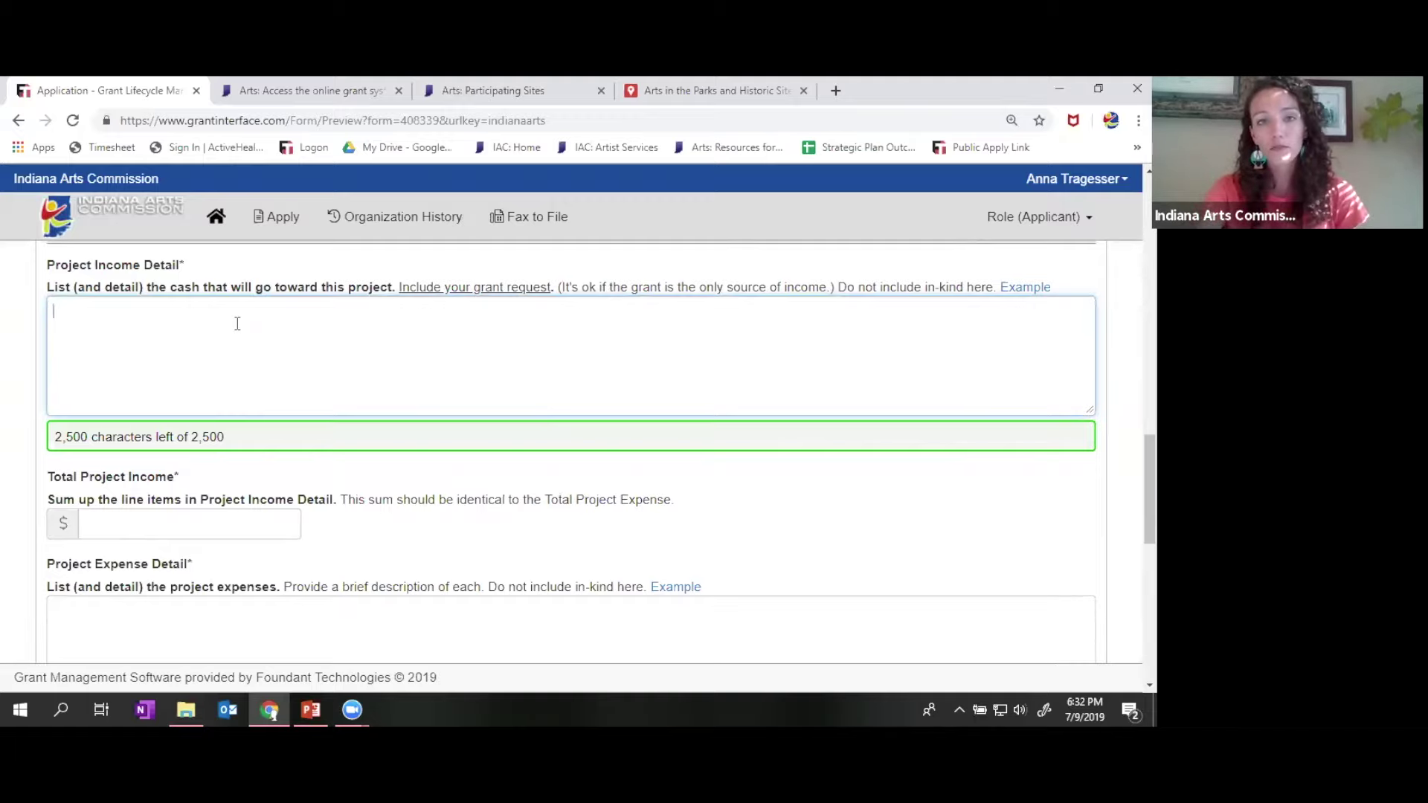
# - View Projected-Income-Example.pdf ($3,000 grant, $500 fees, $50 contribution), then return to the application form
pyautogui.click(1023, 288)
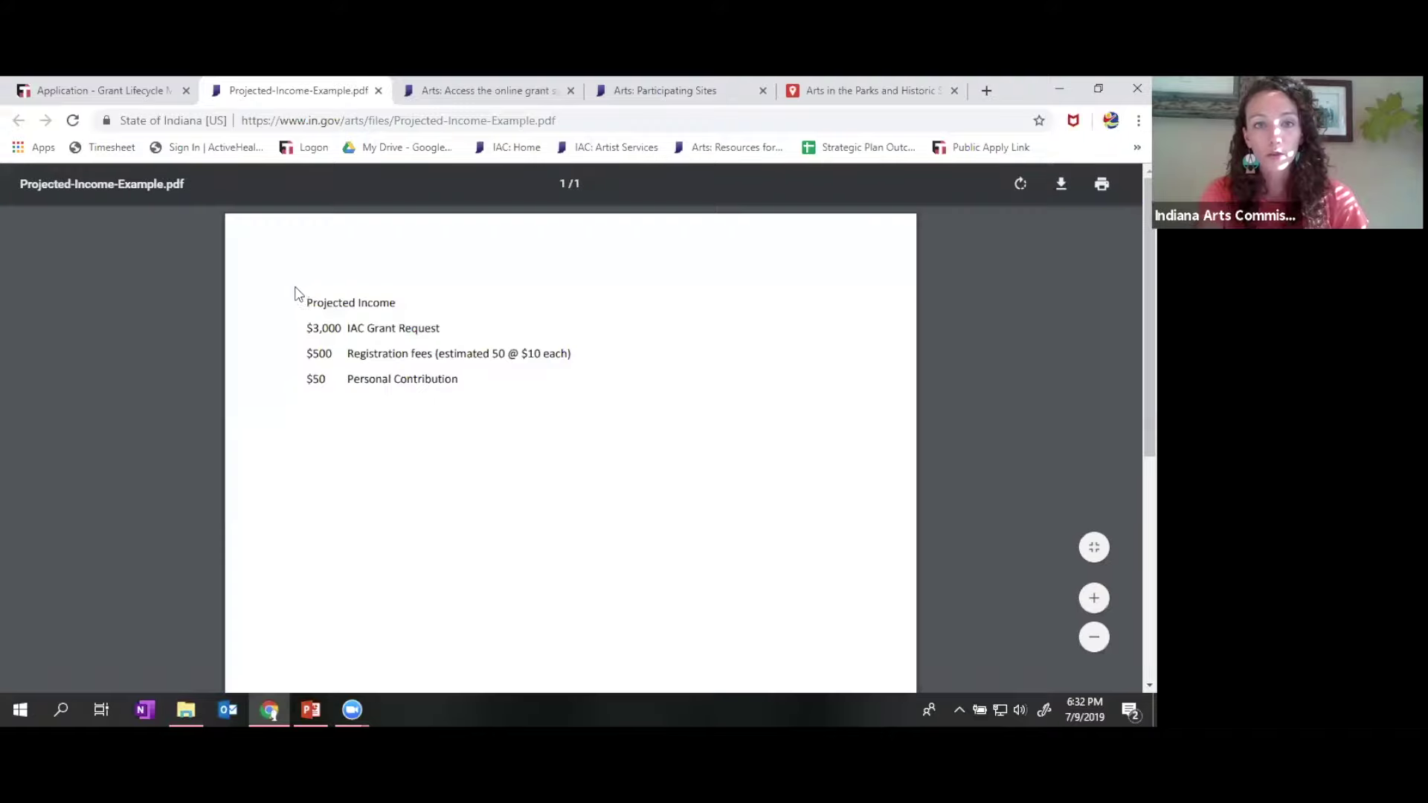
pyautogui.click(80, 97)
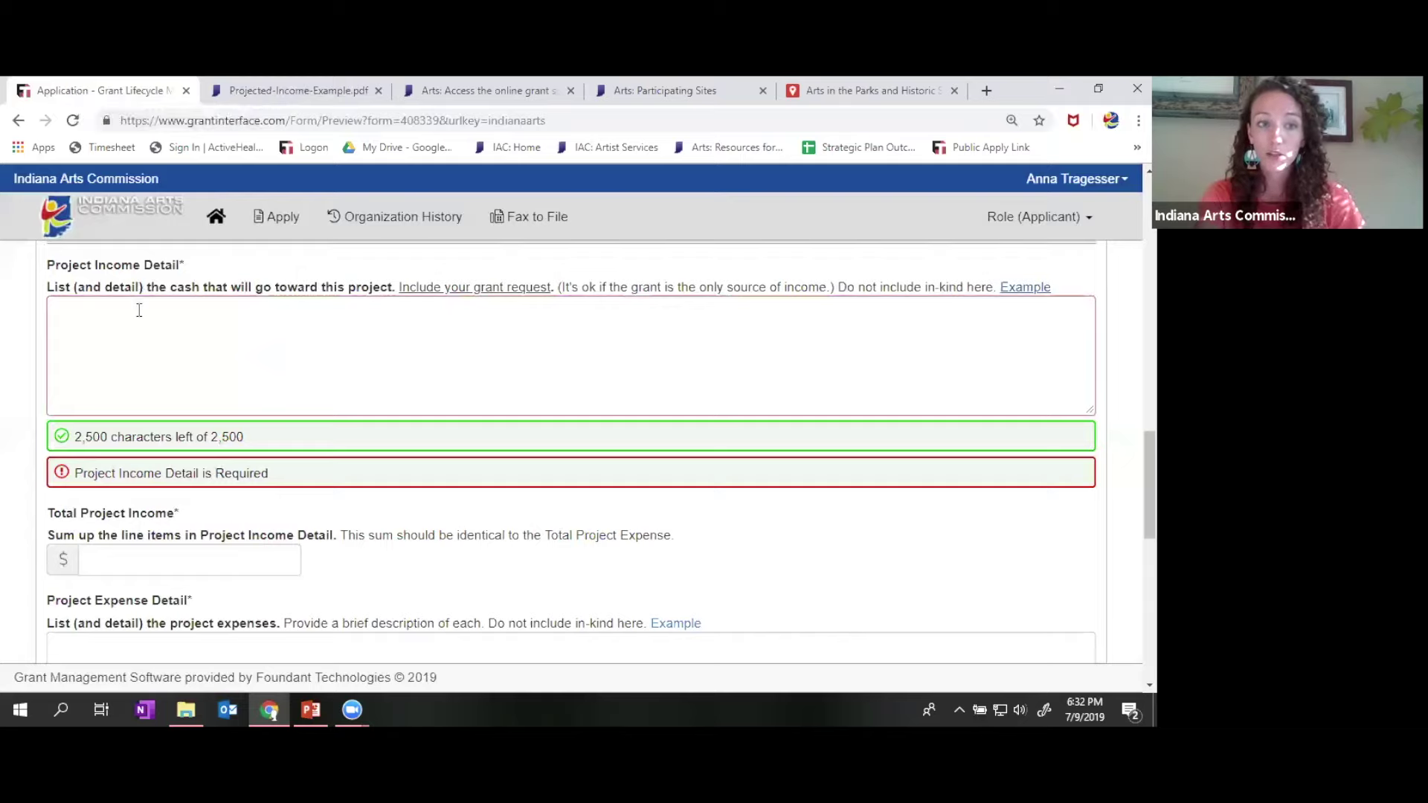
pyautogui.click(83, 324)
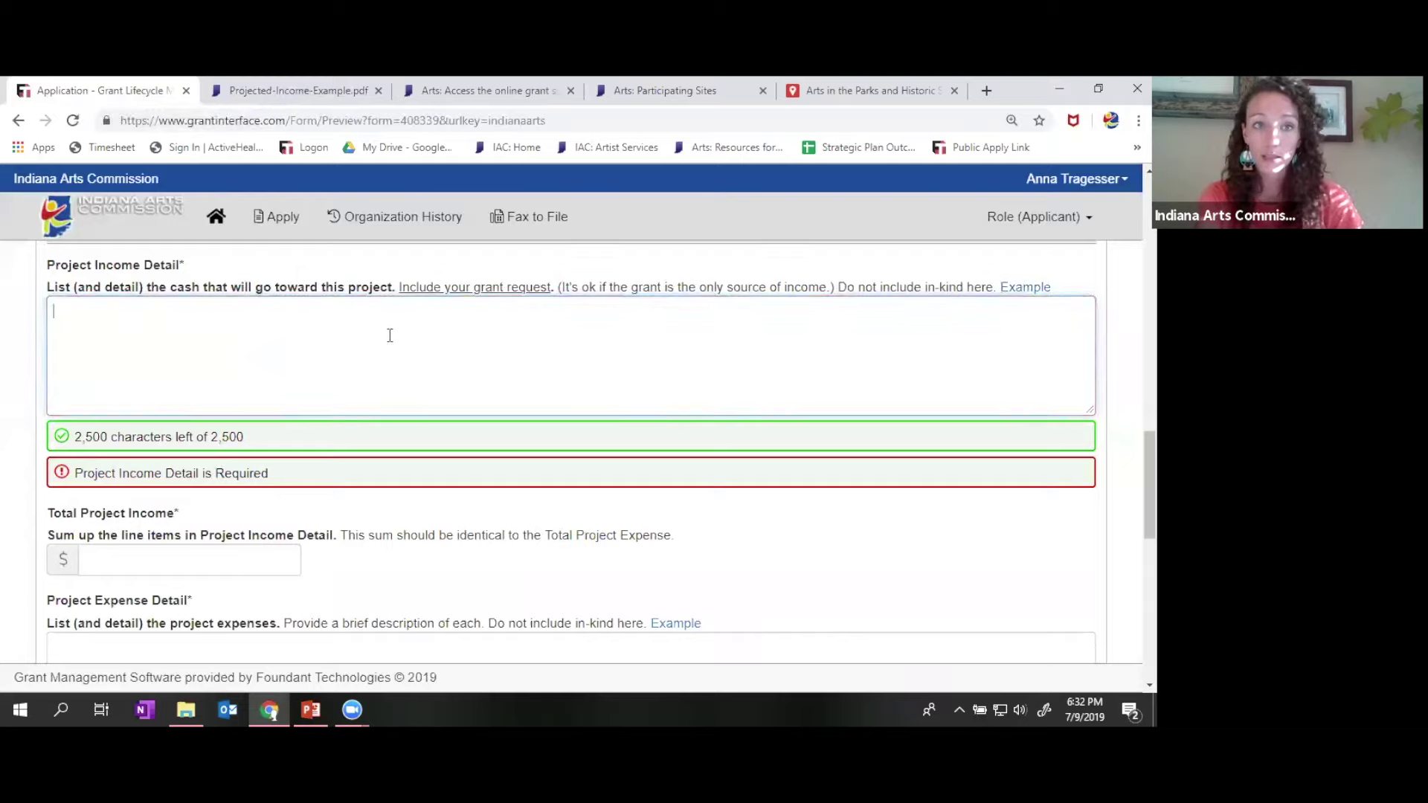
pyautogui.click(725, 100)
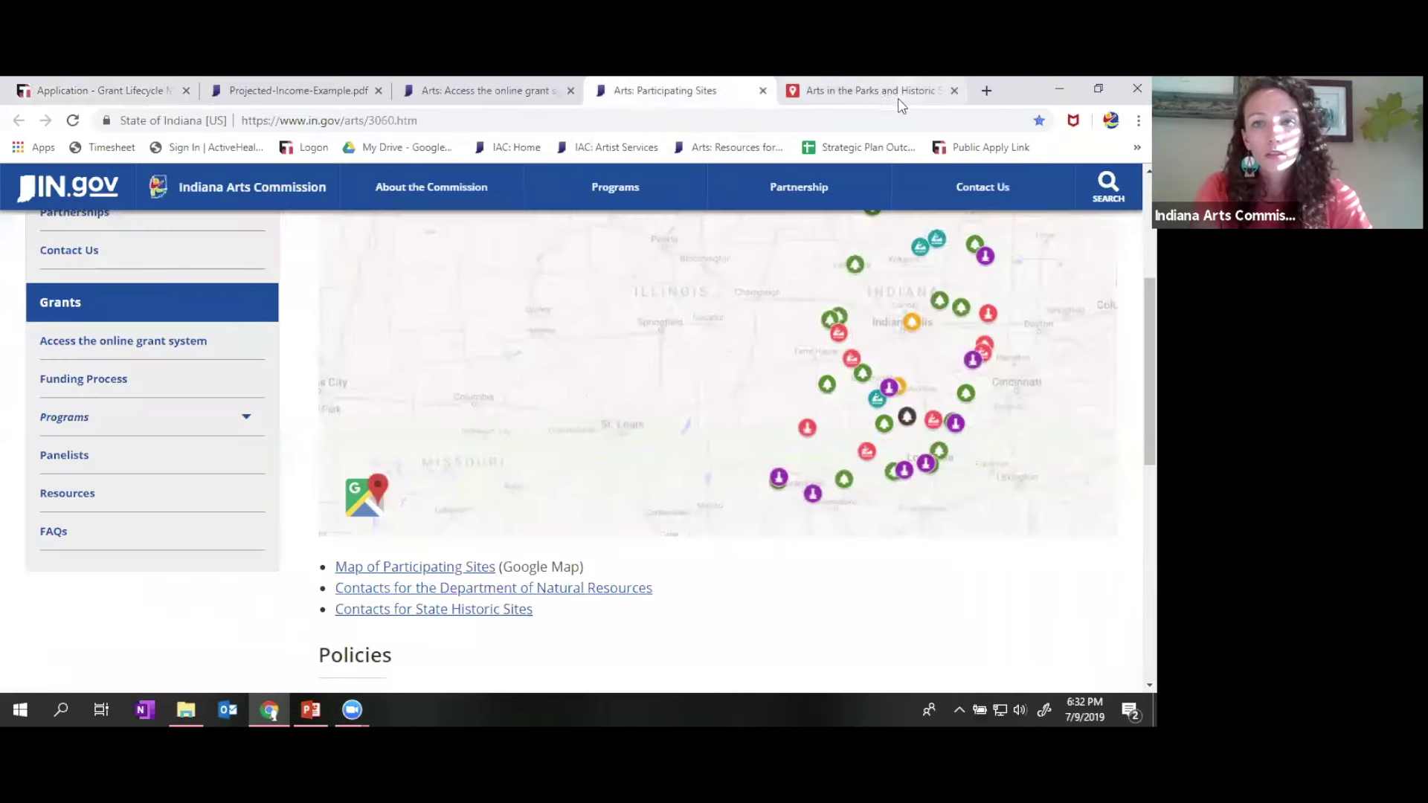
pyautogui.click(336, 89)
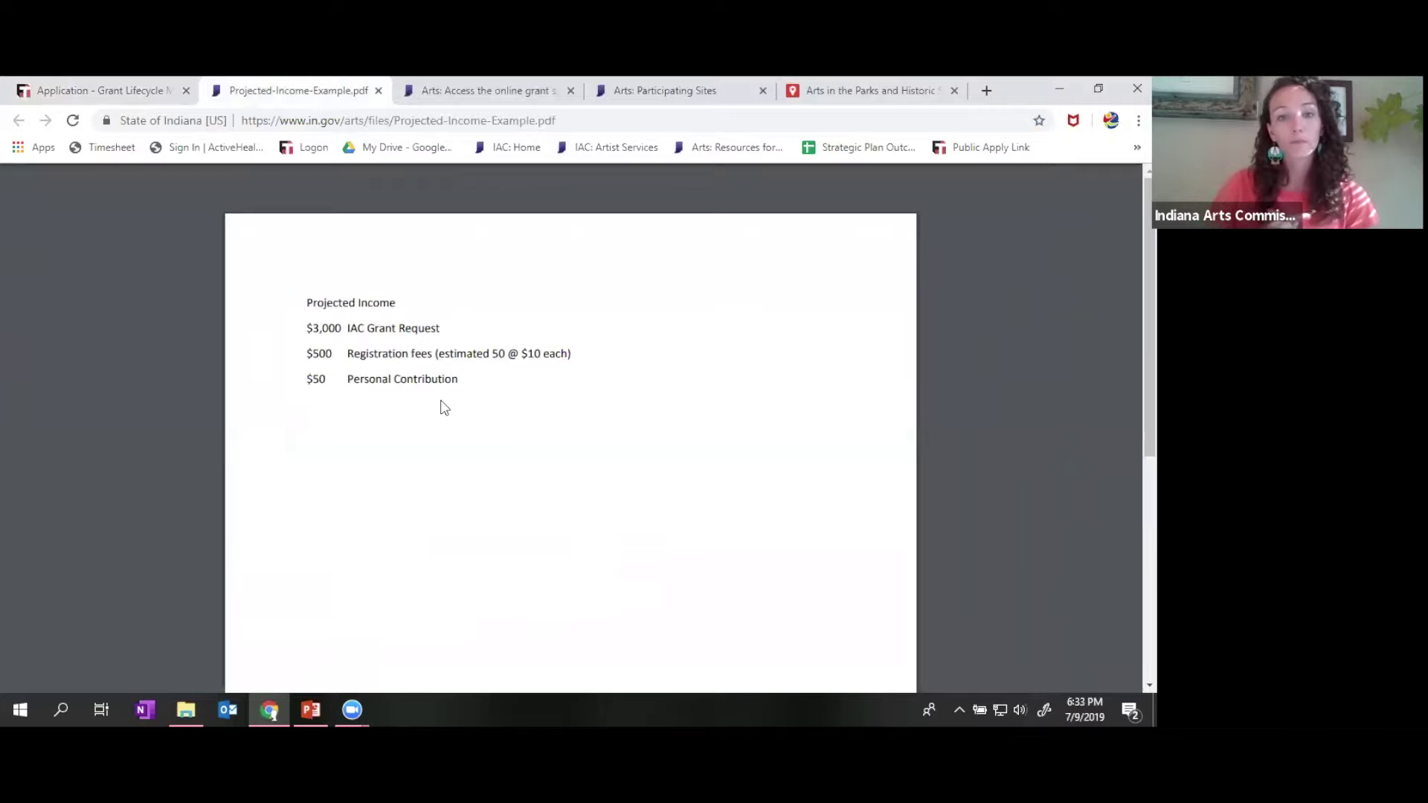
pyautogui.click(58, 97)
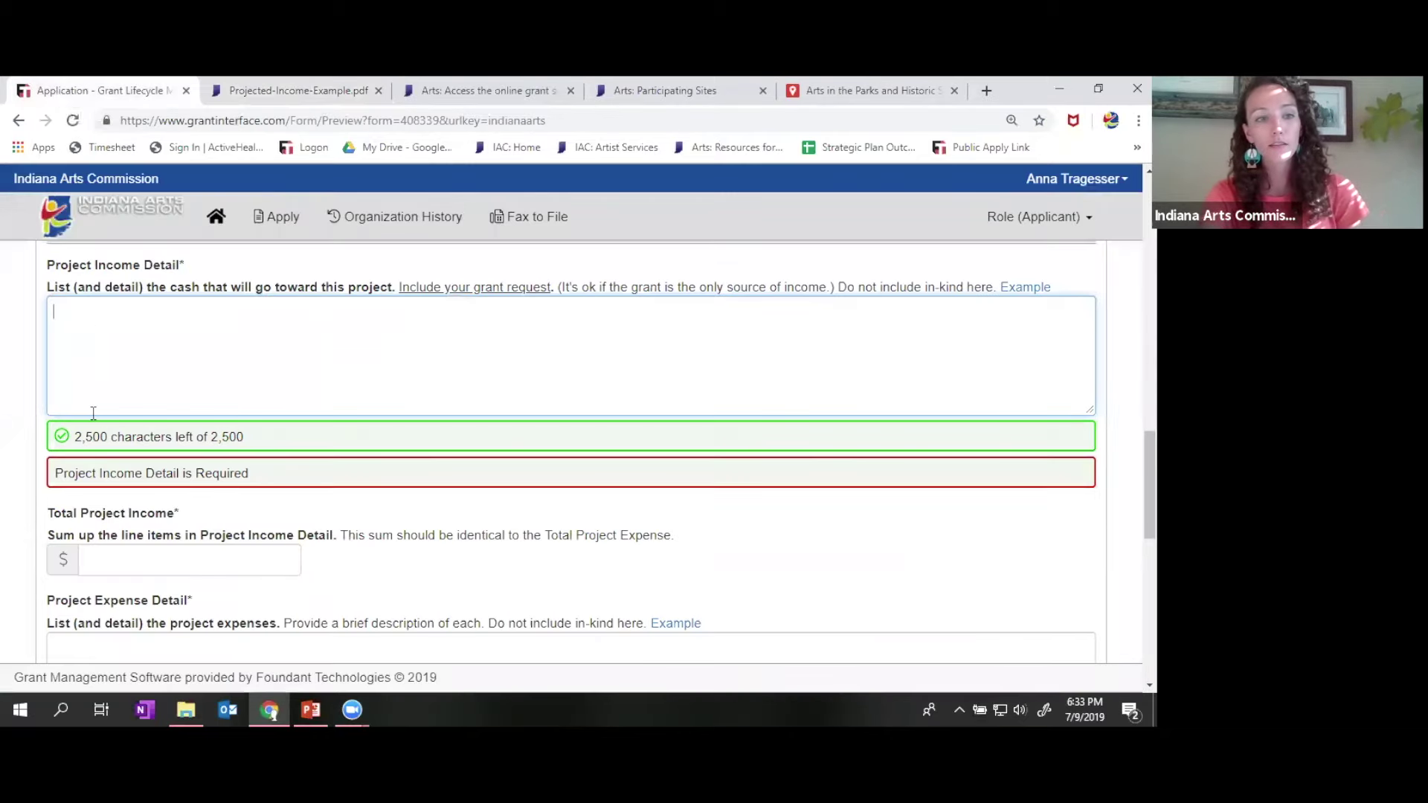
# - Move past Total Project Income and Project Expense Detail down to Total Project Expenses and In-Kind Detail
pyautogui.scroll(-2, 93, 413)
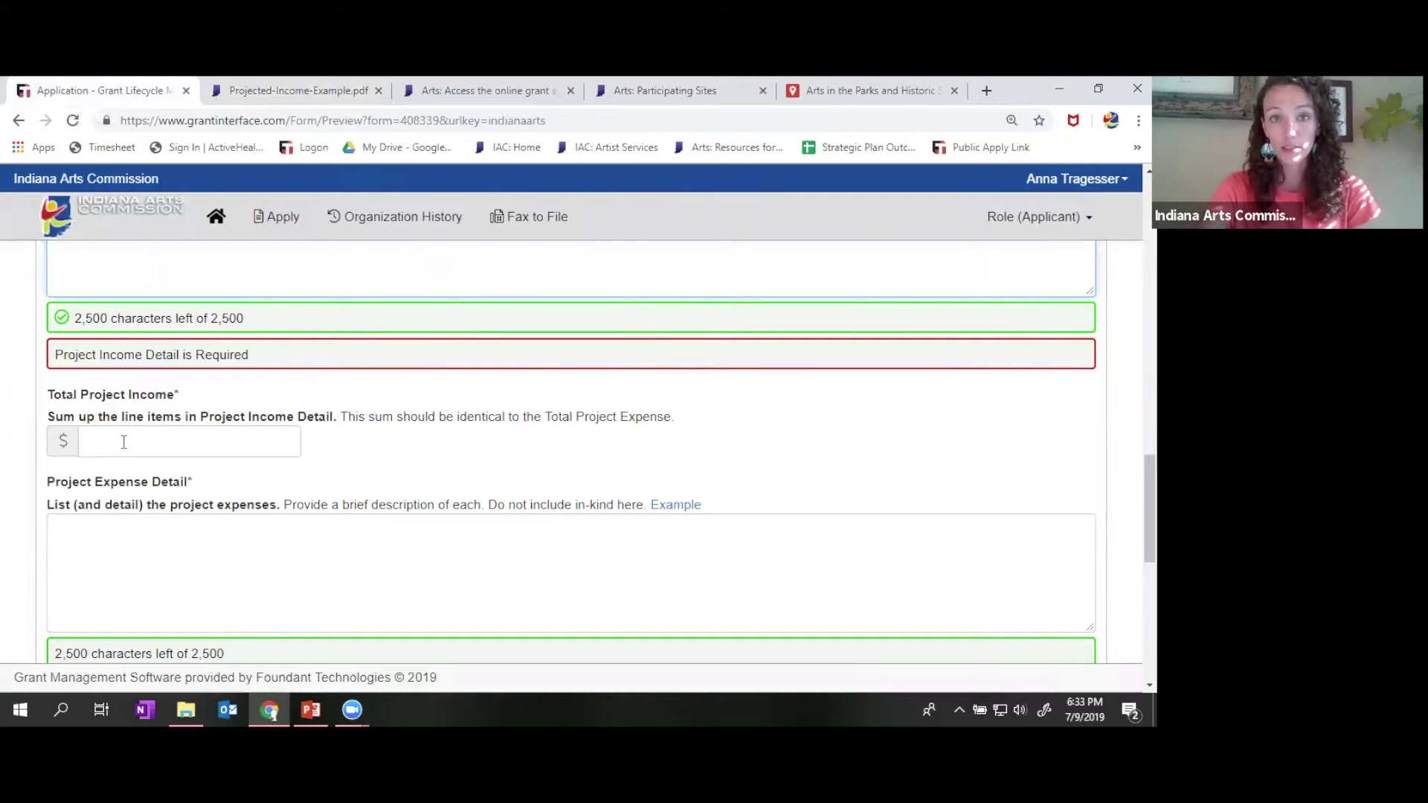
pyautogui.scroll(-1, 124, 442)
pyautogui.click(170, 476)
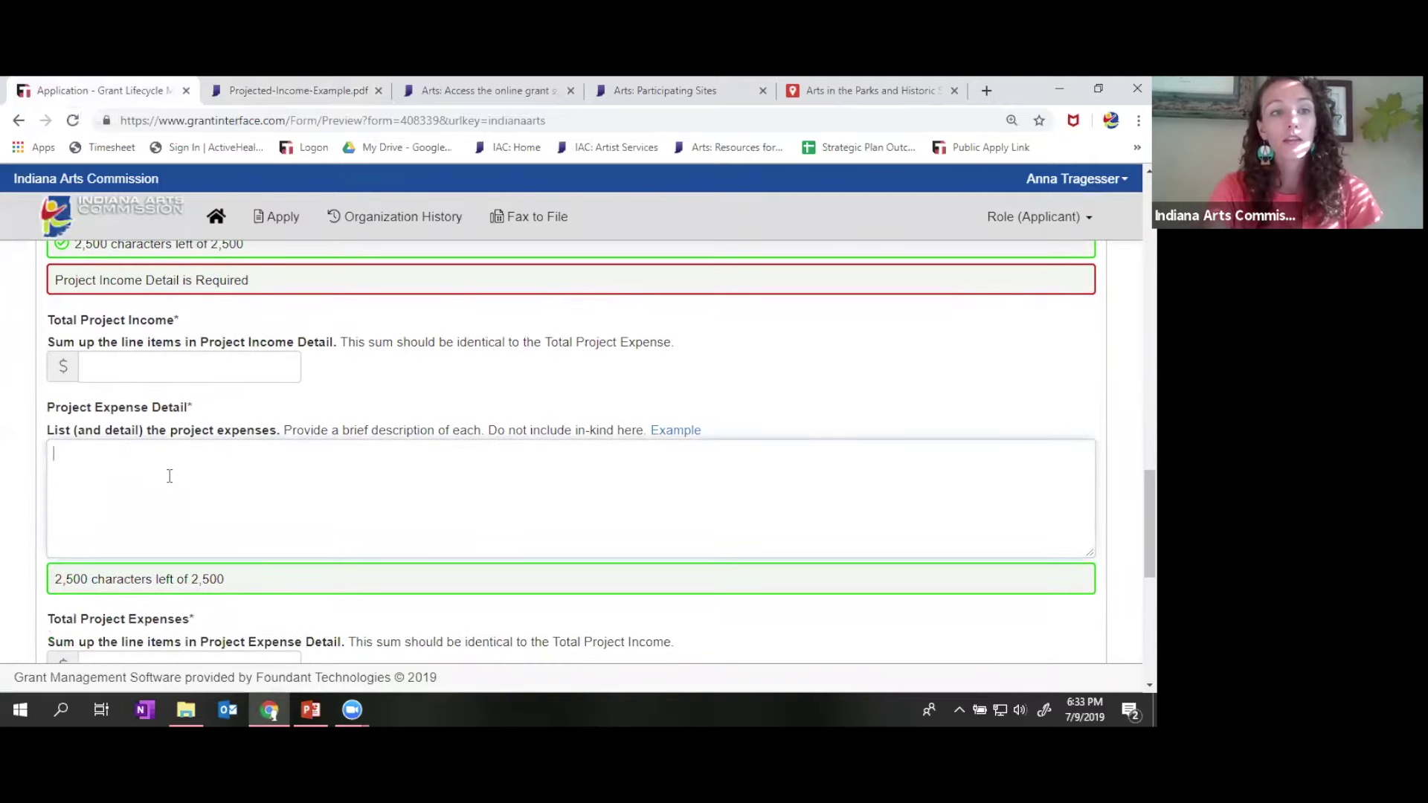
pyautogui.scroll(-1, 170, 474)
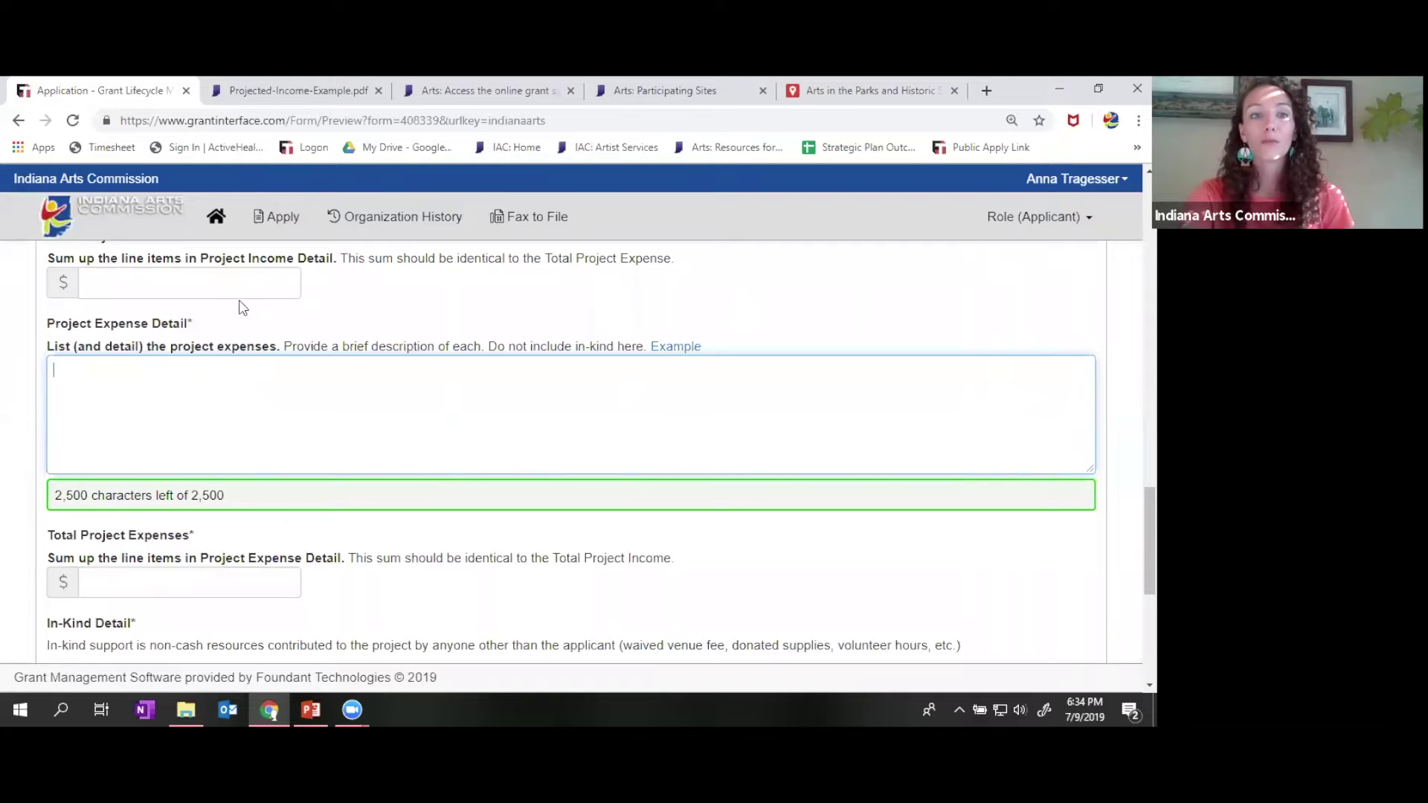
pyautogui.scroll(1, 216, 305)
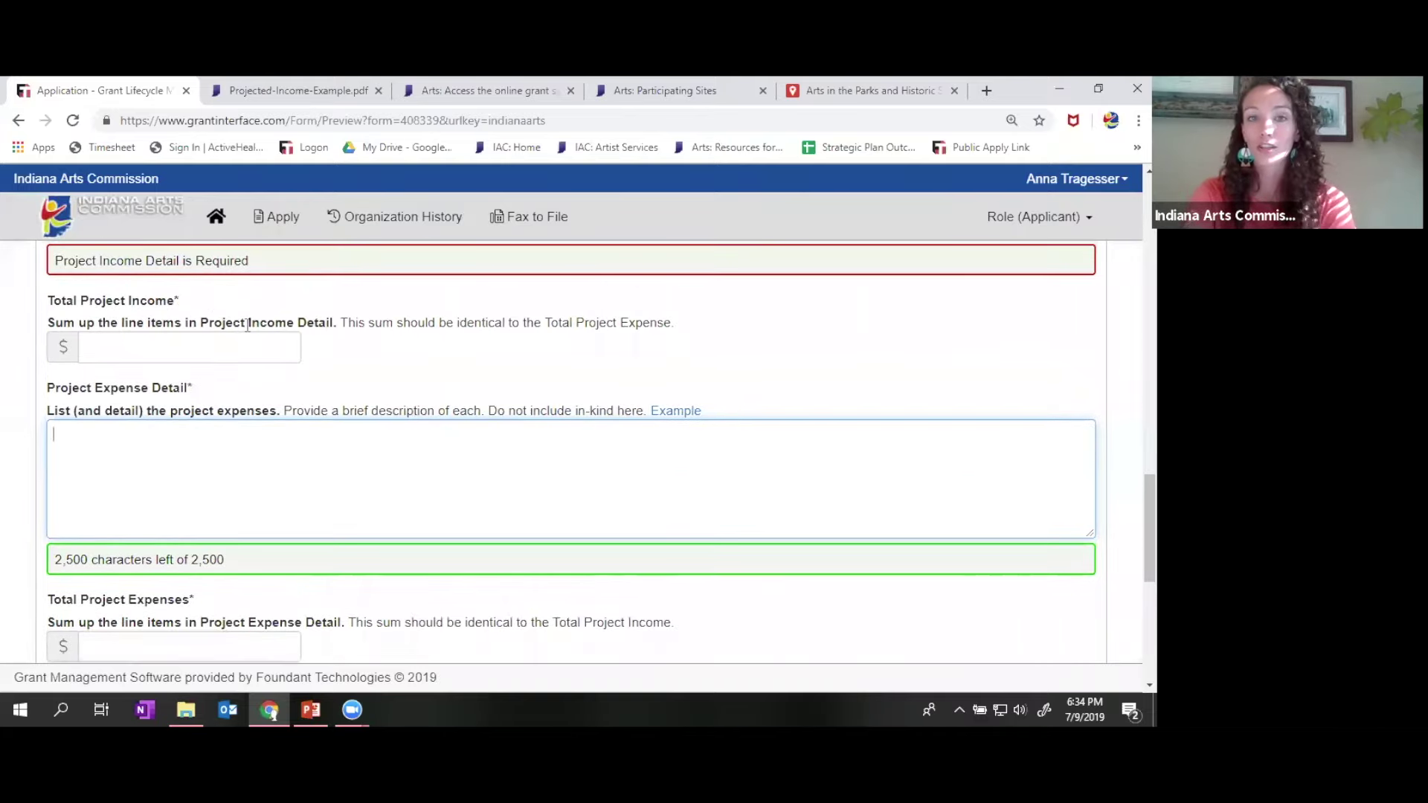
pyautogui.scroll(1, 305, 337)
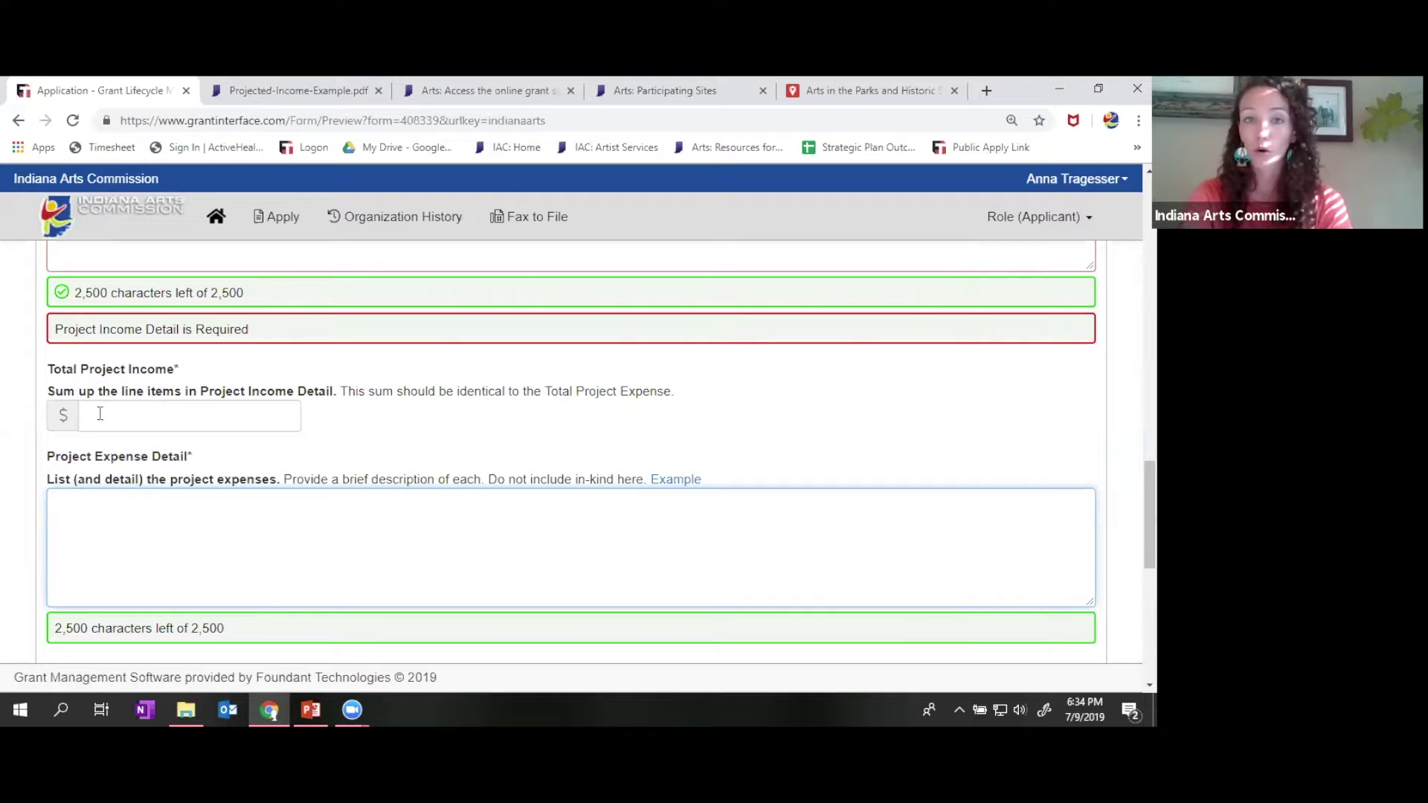
pyautogui.scroll(-1, 651, 400)
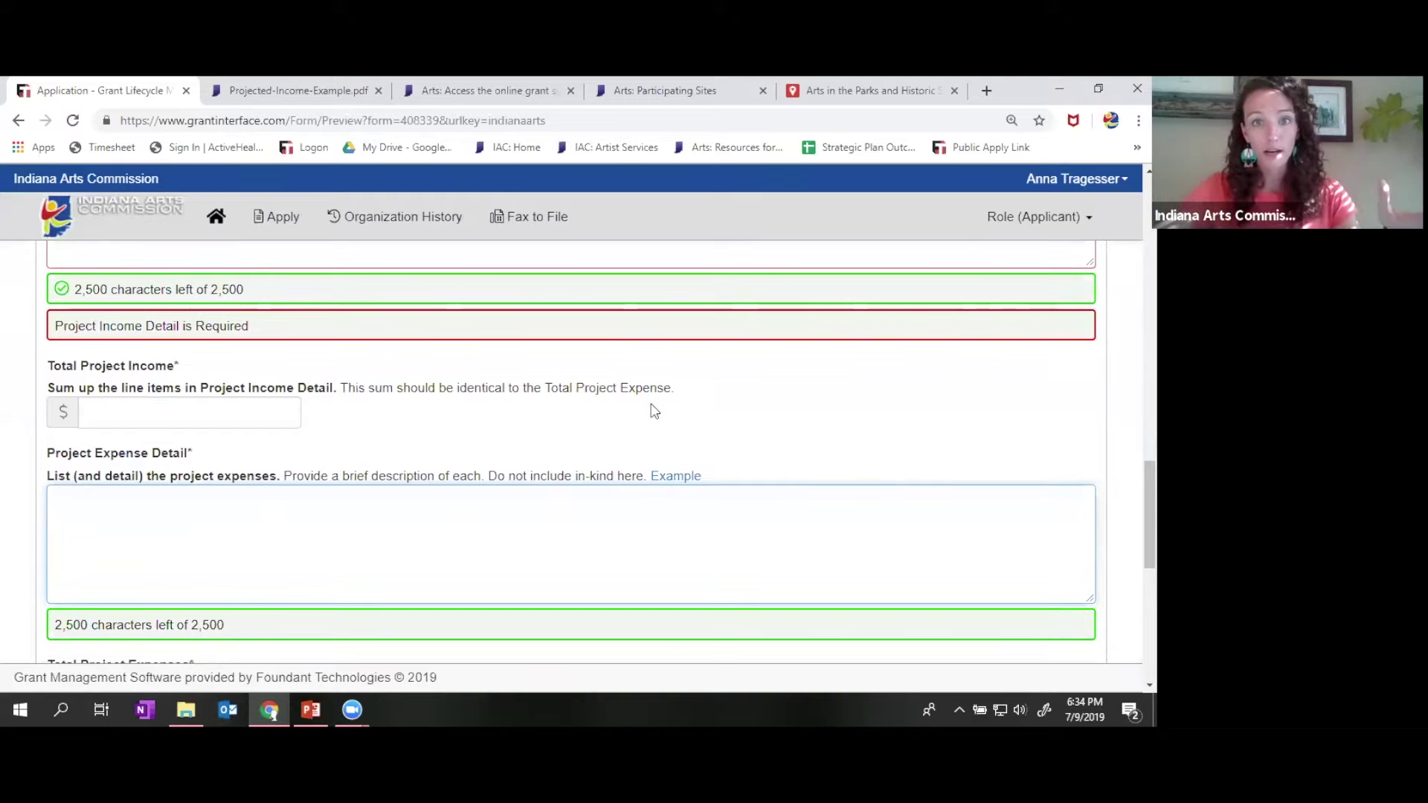
pyautogui.scroll(-4, 654, 411)
# - Review In-Kind Detail and Total In-Kind, then expand Artistic Quality with its 5 MiB upload
pyautogui.scroll(-3, 652, 405)
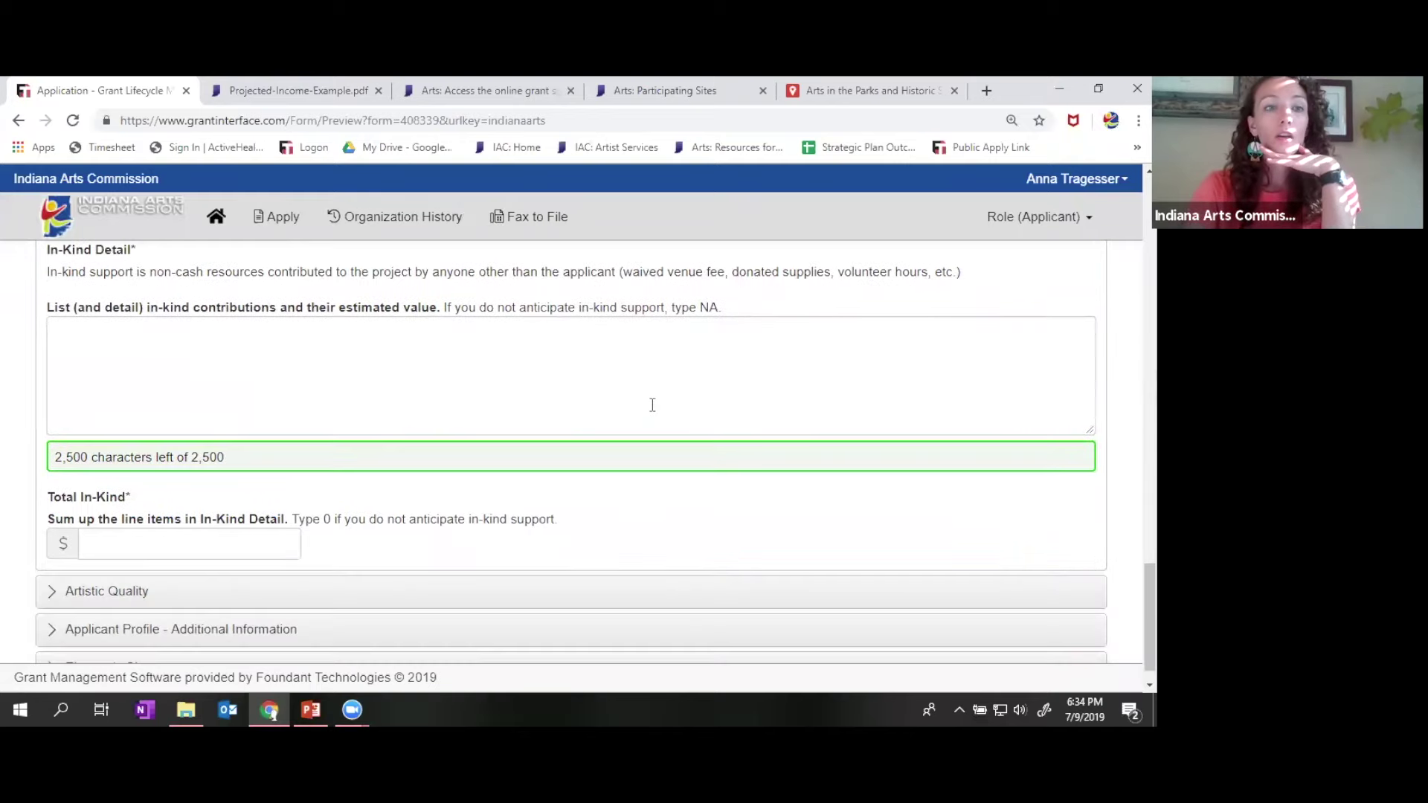
pyautogui.scroll(1, 653, 405)
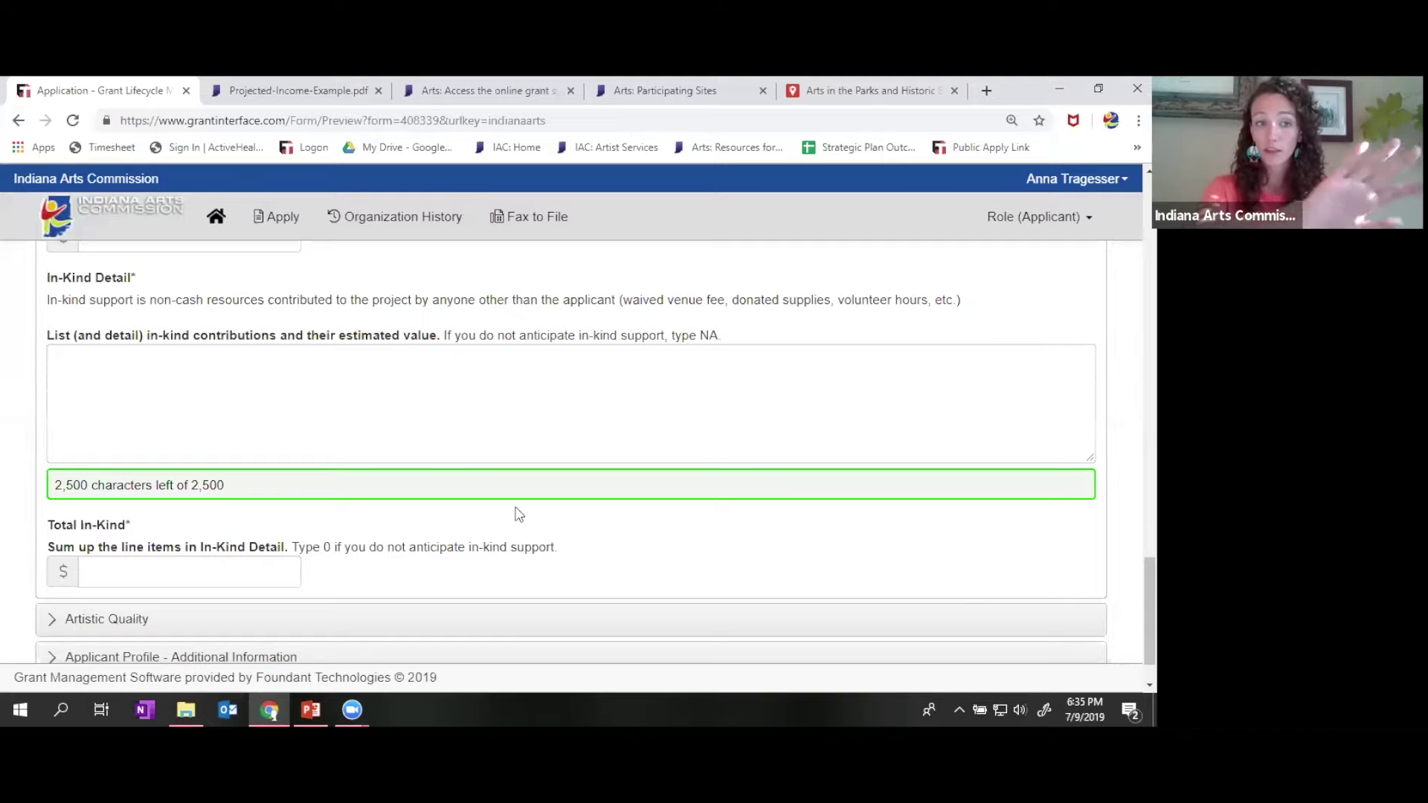
pyautogui.scroll(2, 4, 402)
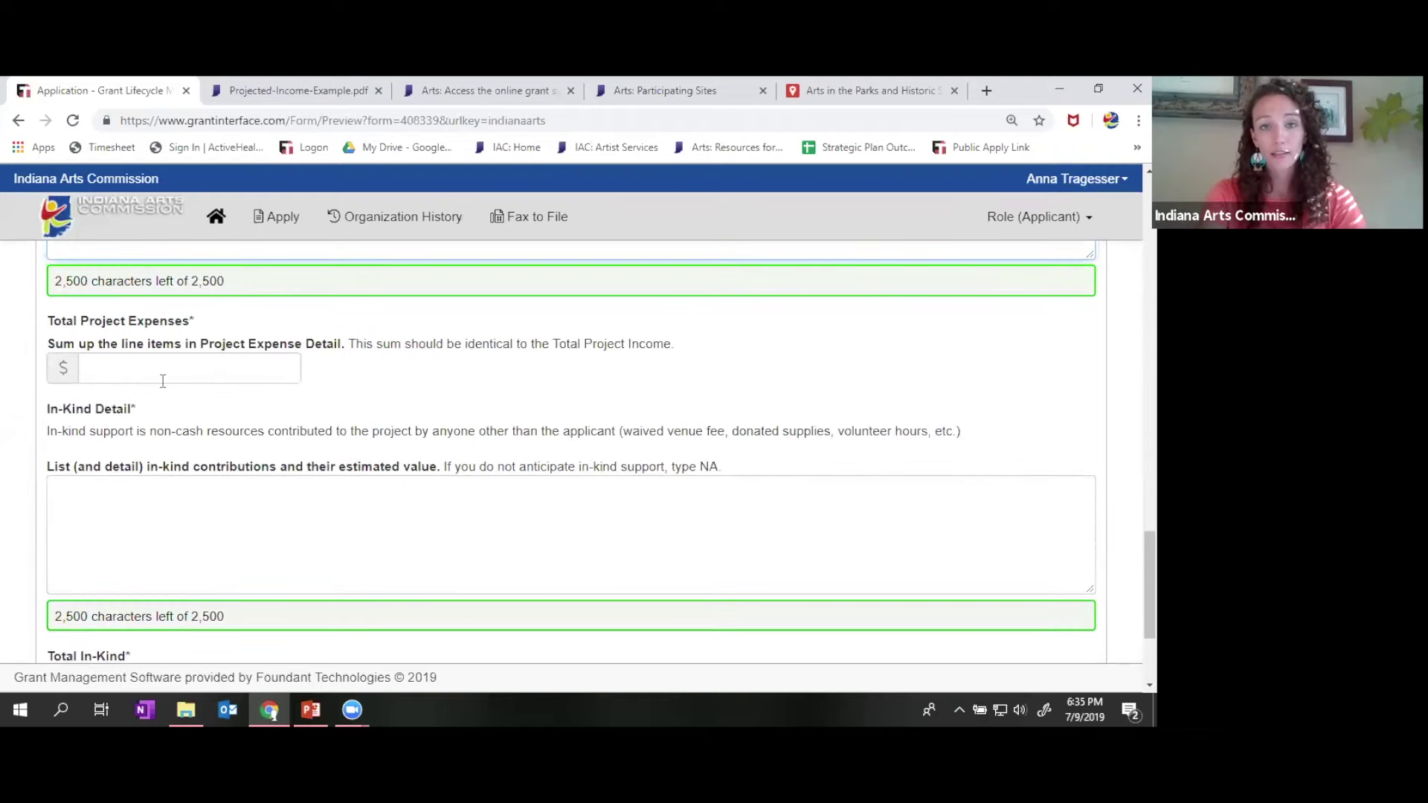
pyautogui.scroll(4, 163, 381)
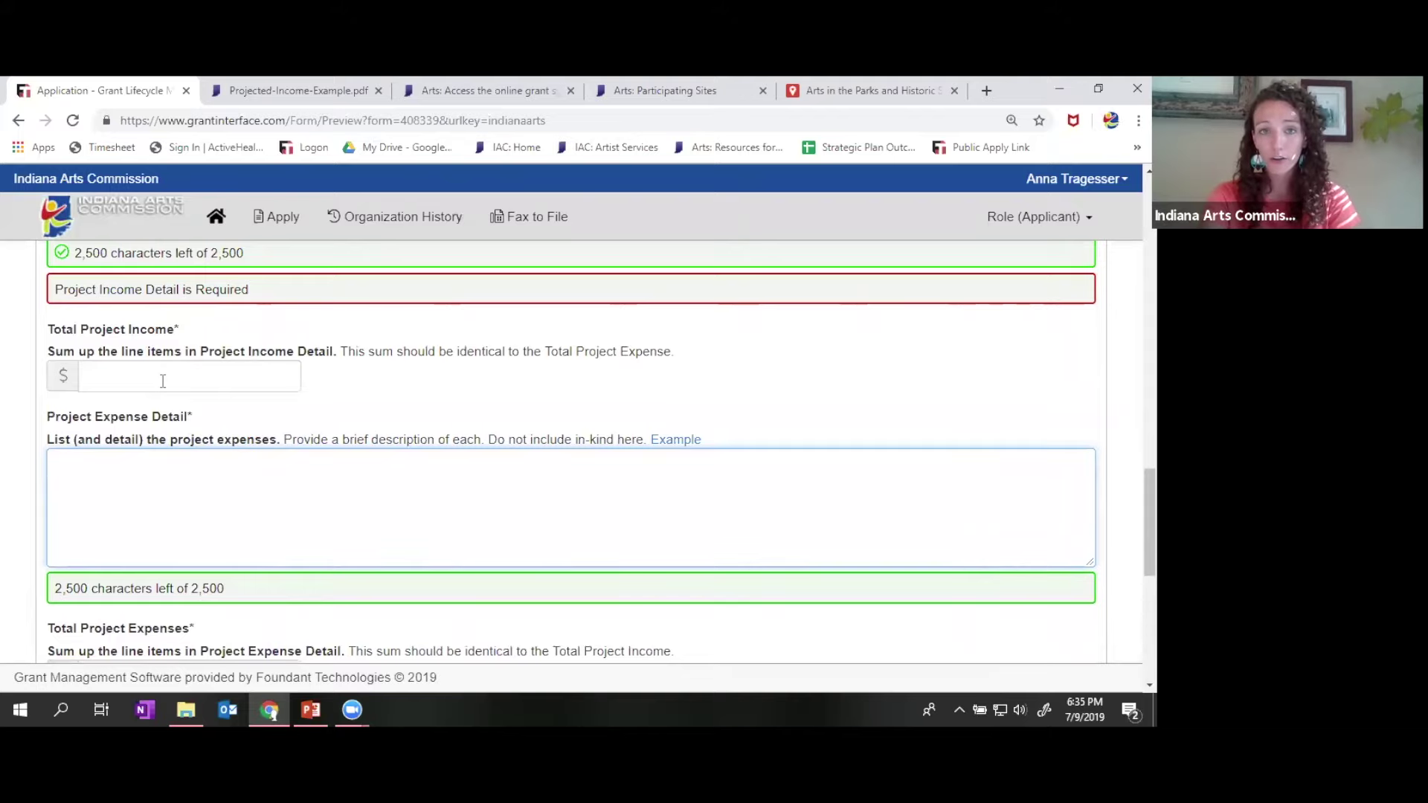
pyautogui.scroll(-4, 162, 381)
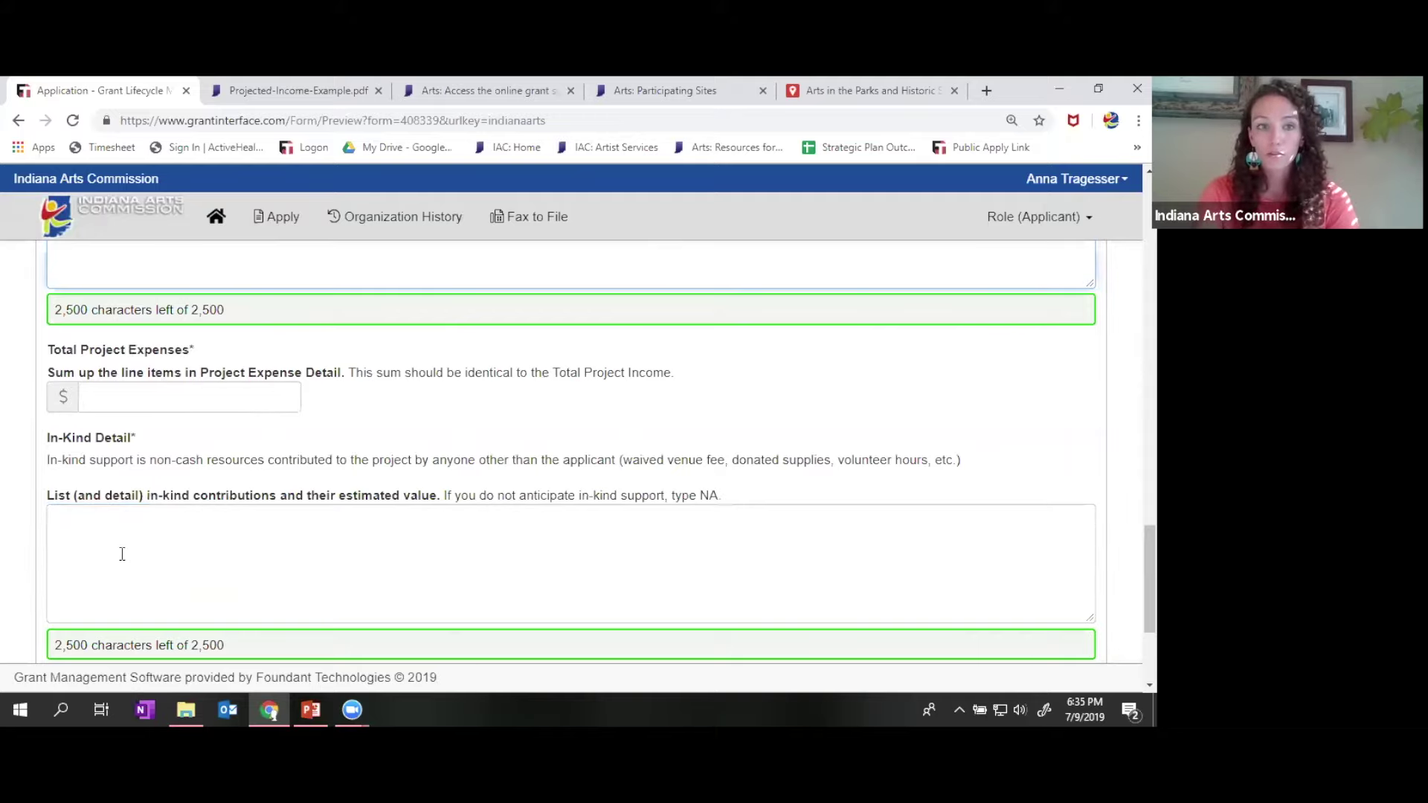
pyautogui.scroll(-1, 122, 554)
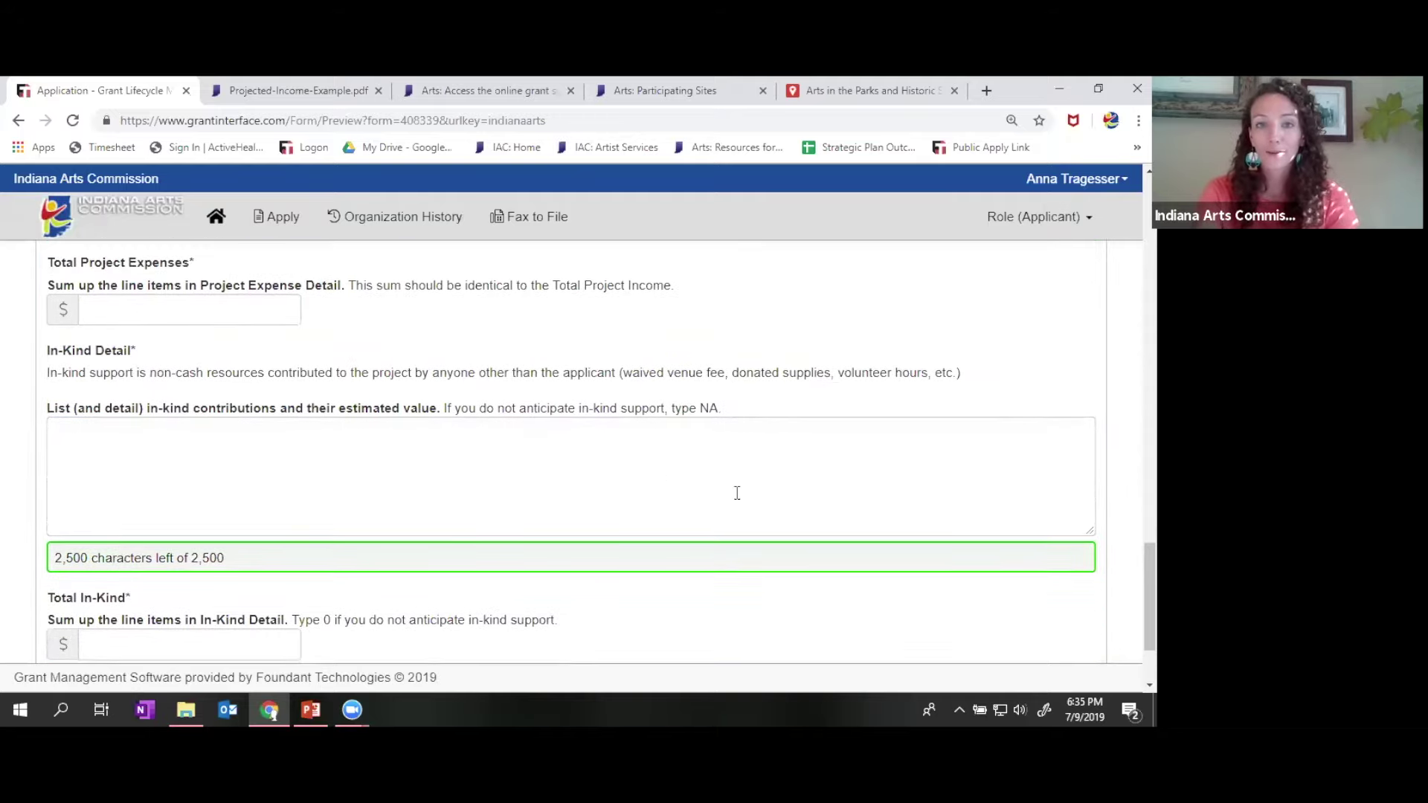
pyautogui.scroll(-1, 737, 492)
pyautogui.scroll(-1, 736, 494)
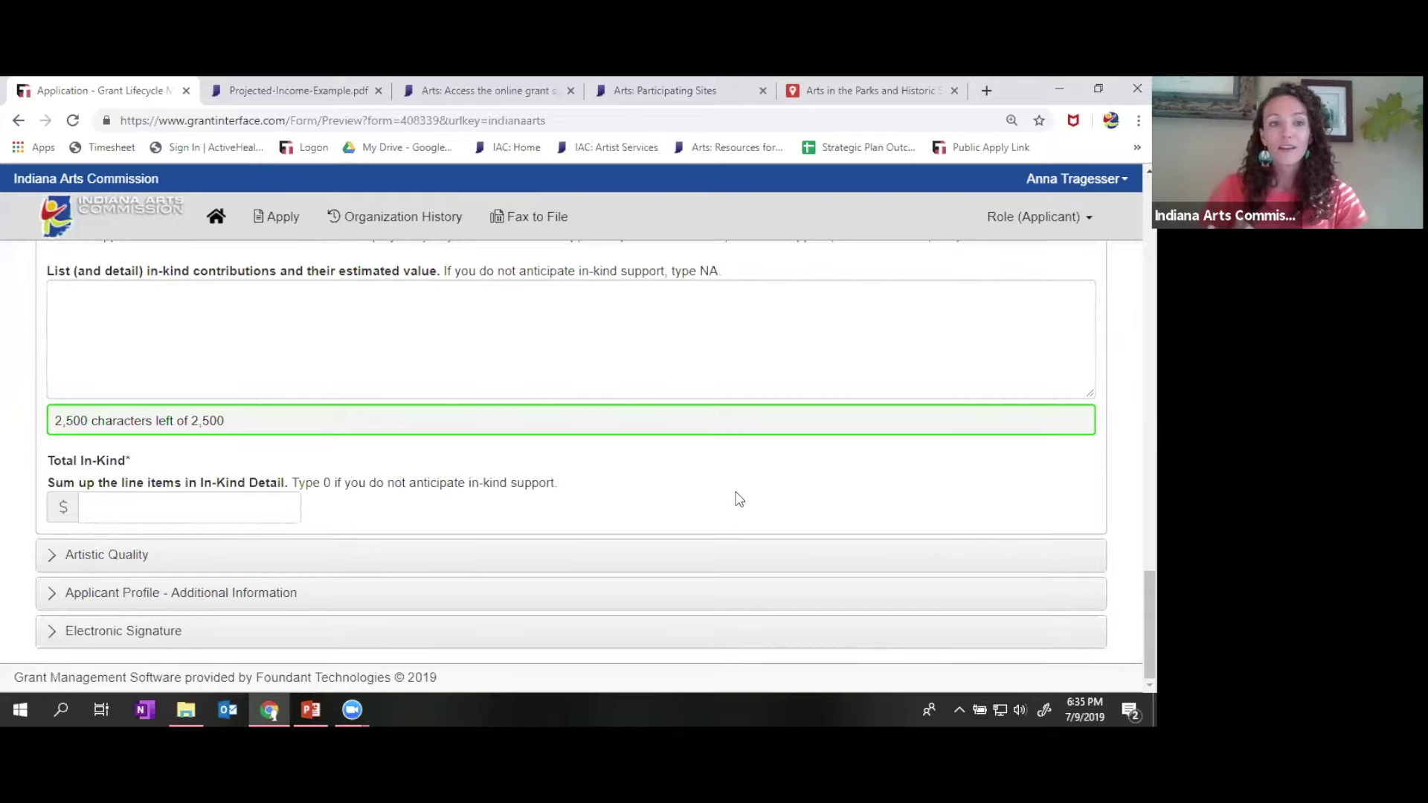
pyautogui.click(295, 567)
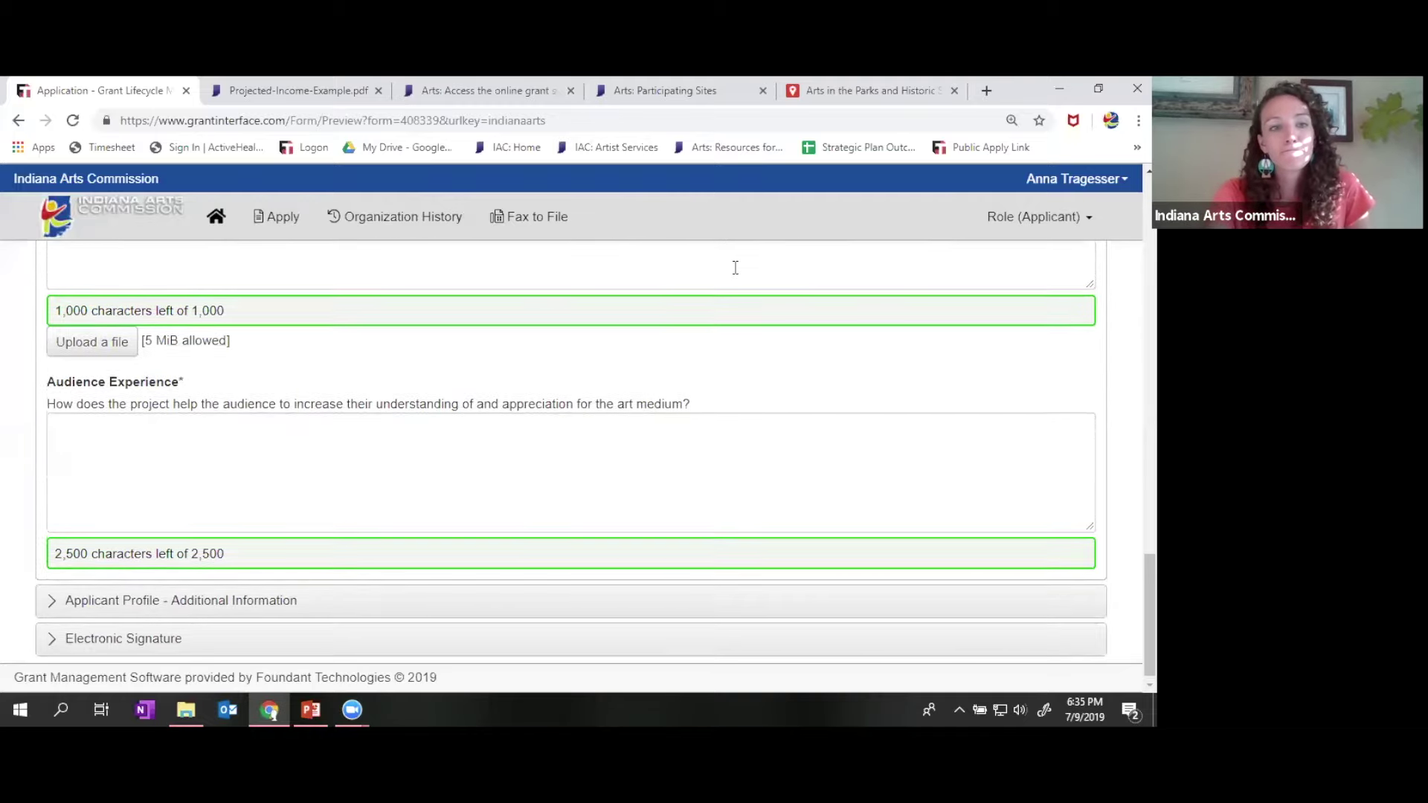
pyautogui.scroll(3, 734, 268)
pyautogui.scroll(2, 735, 269)
pyautogui.scroll(3, 735, 269)
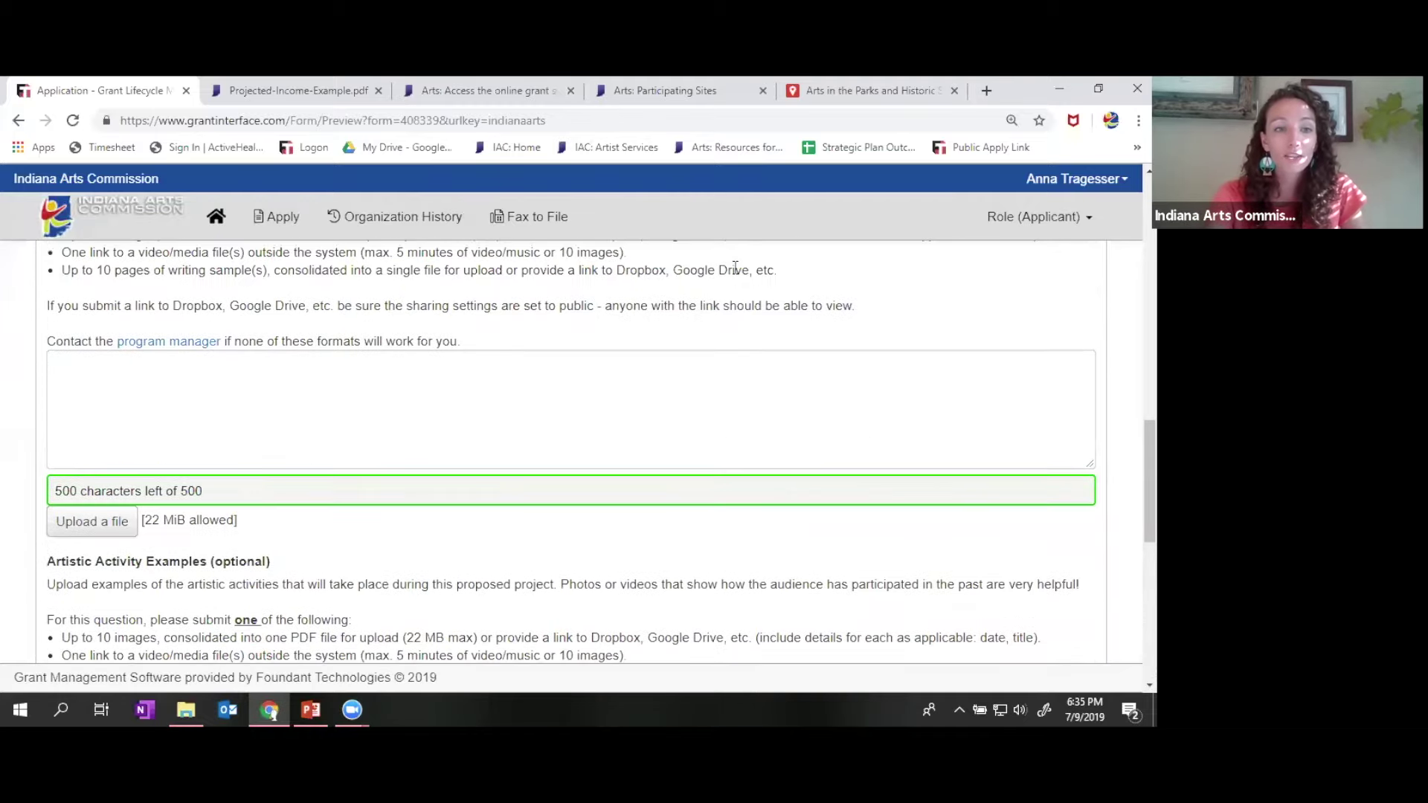
pyautogui.scroll(3, 365, 373)
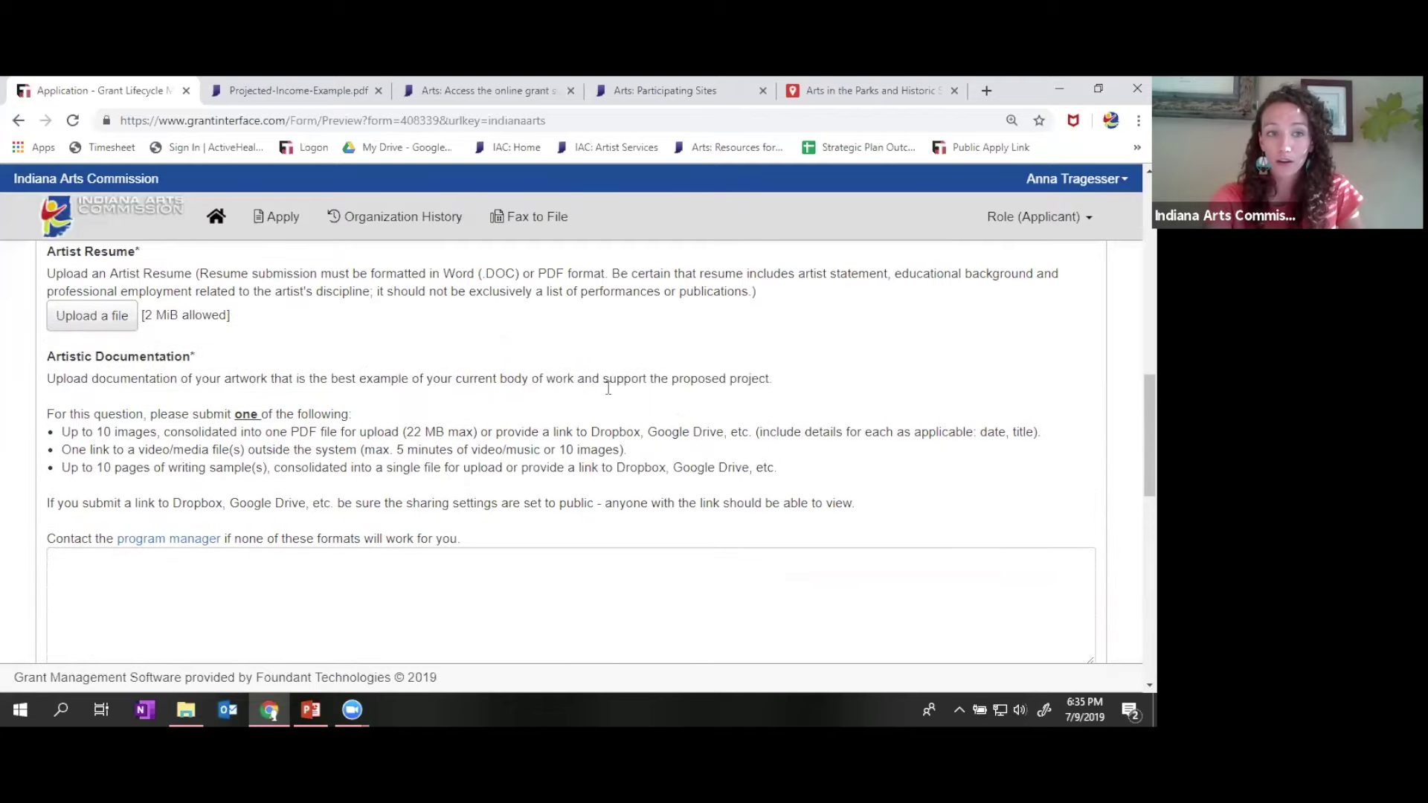
pyautogui.scroll(5, 678, 413)
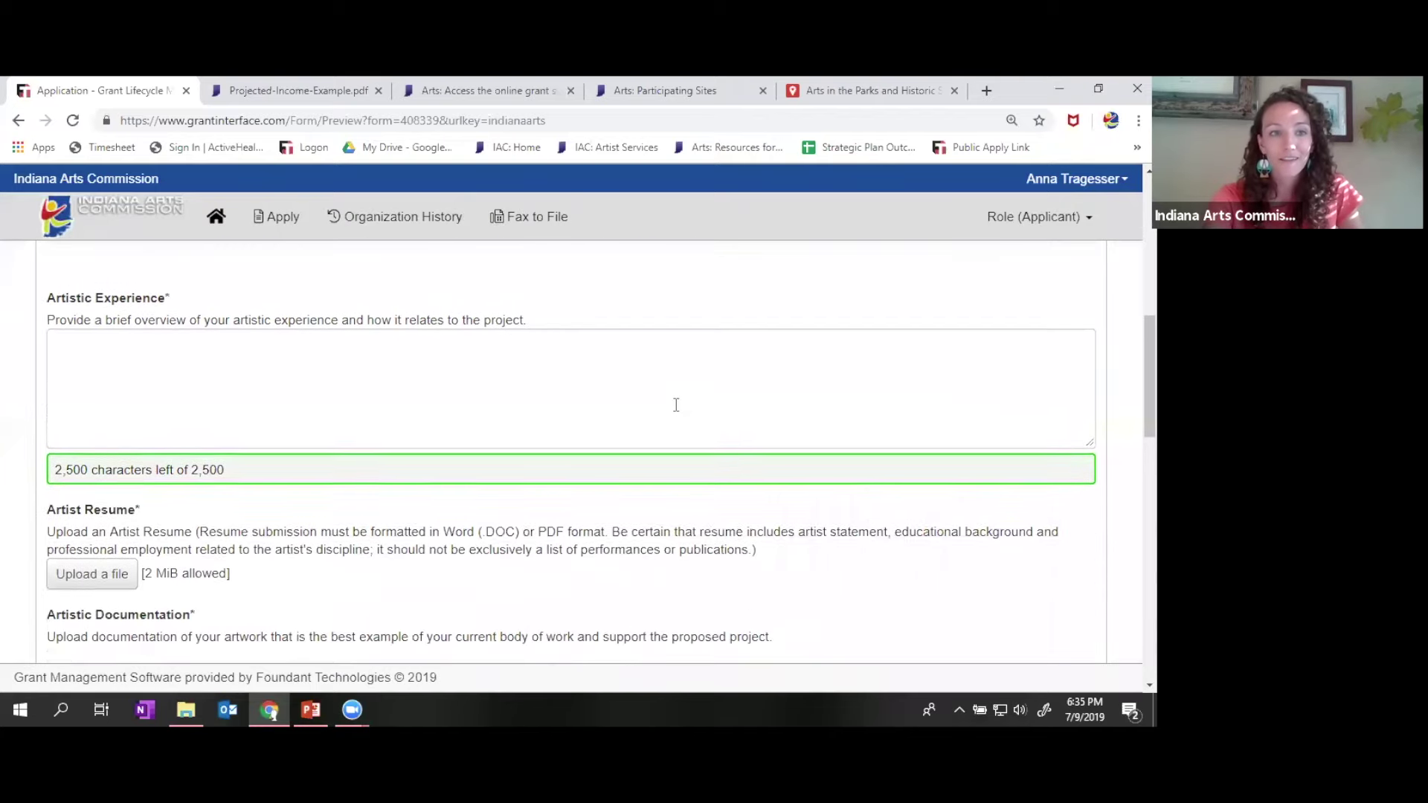
pyautogui.scroll(1, 678, 413)
pyautogui.scroll(-3, 677, 408)
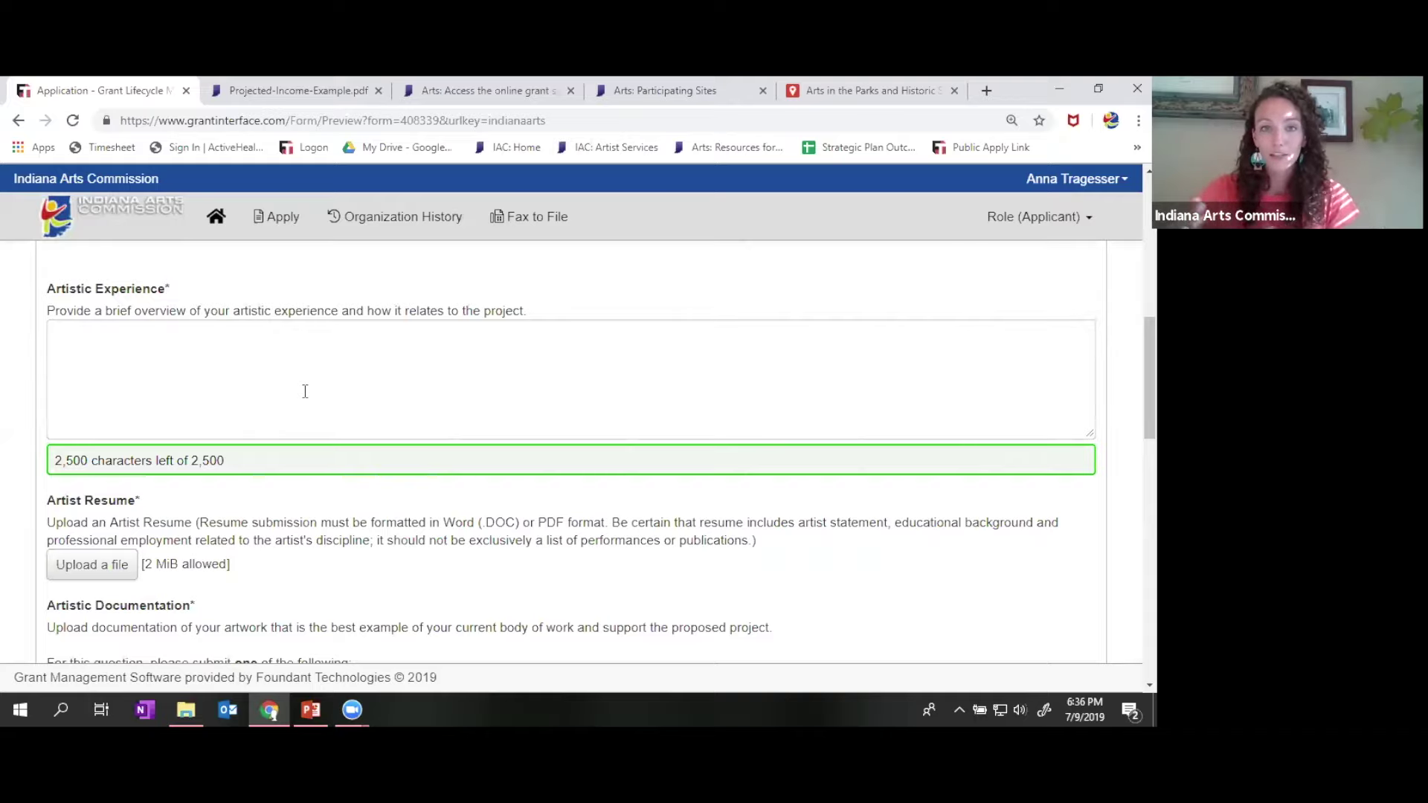
pyautogui.scroll(-1, 305, 391)
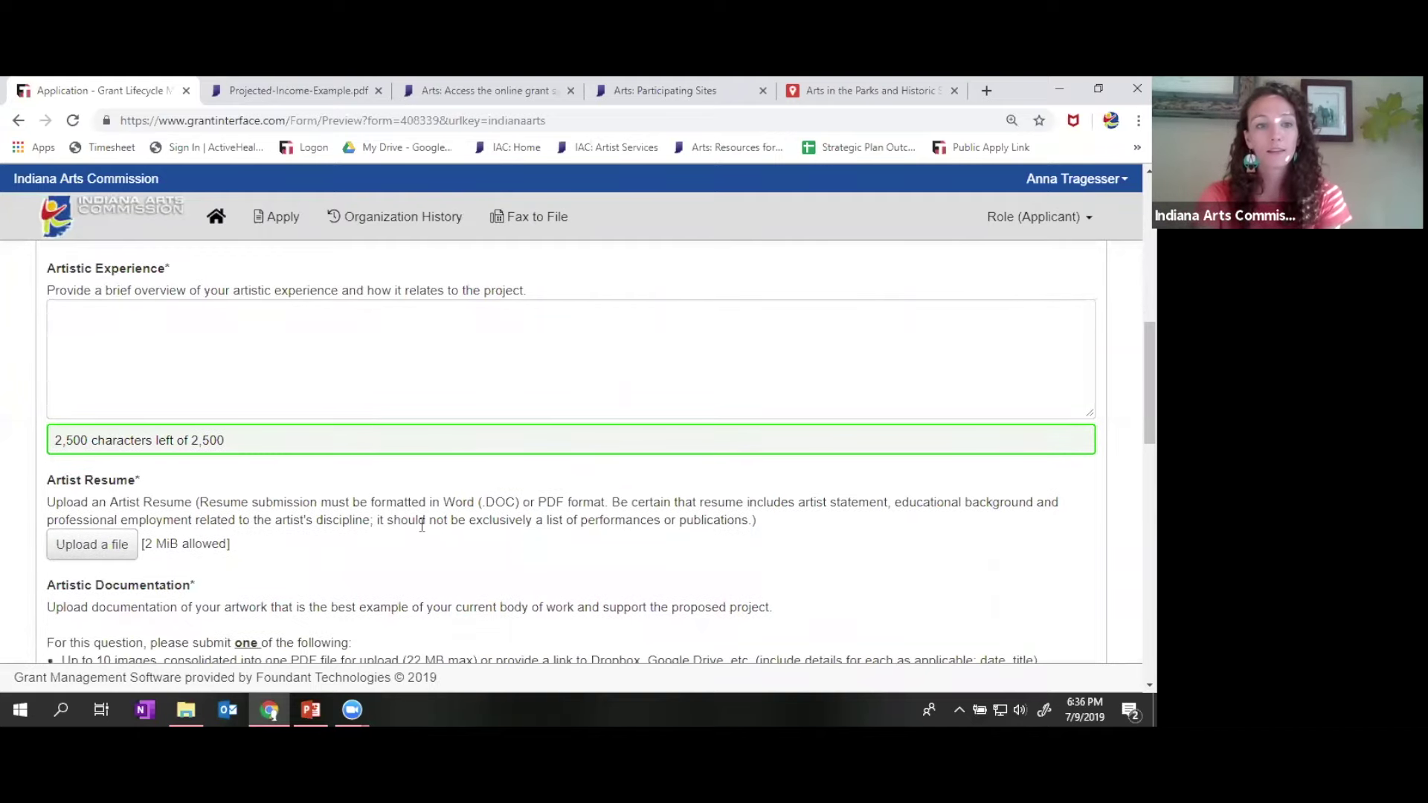
pyautogui.scroll(-1, 422, 525)
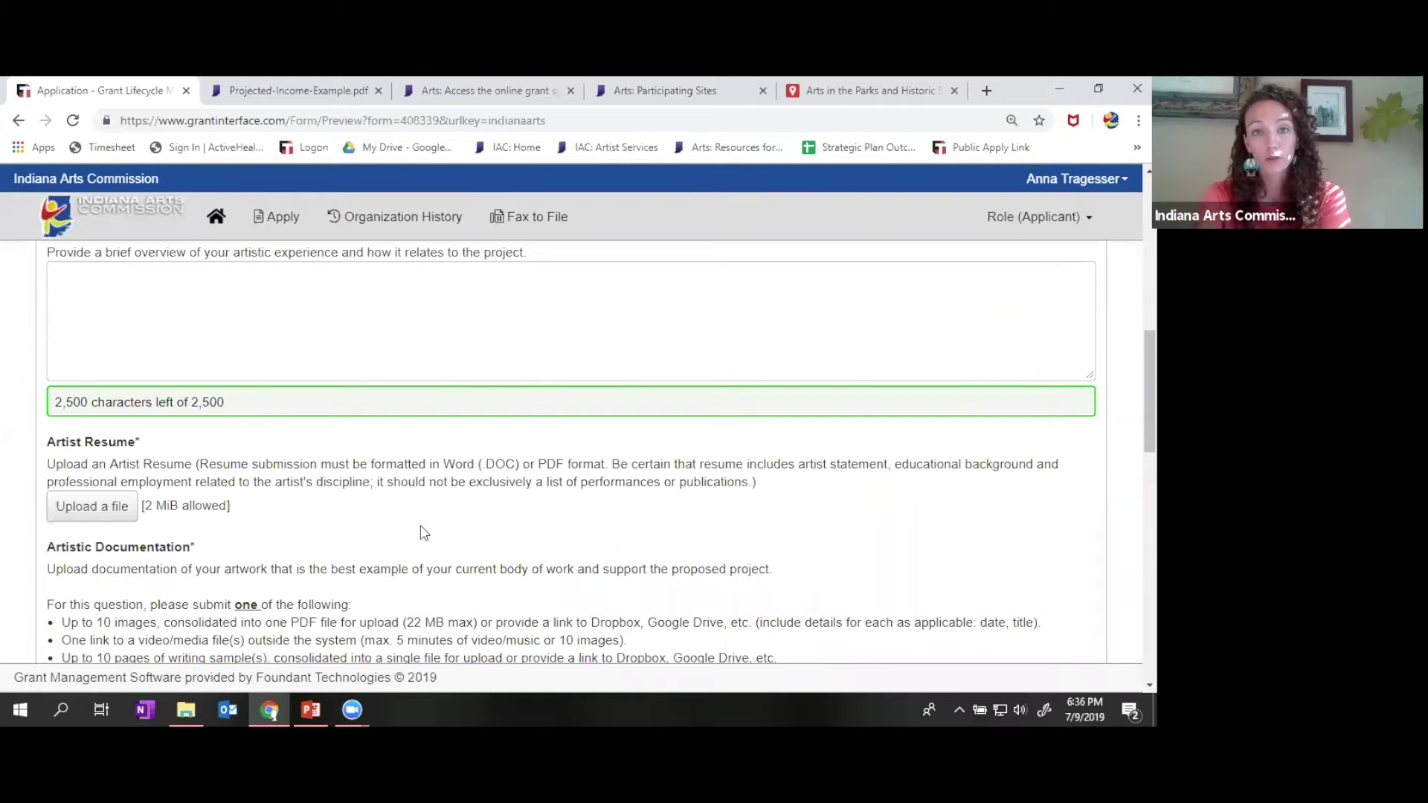
pyautogui.scroll(-1, 424, 533)
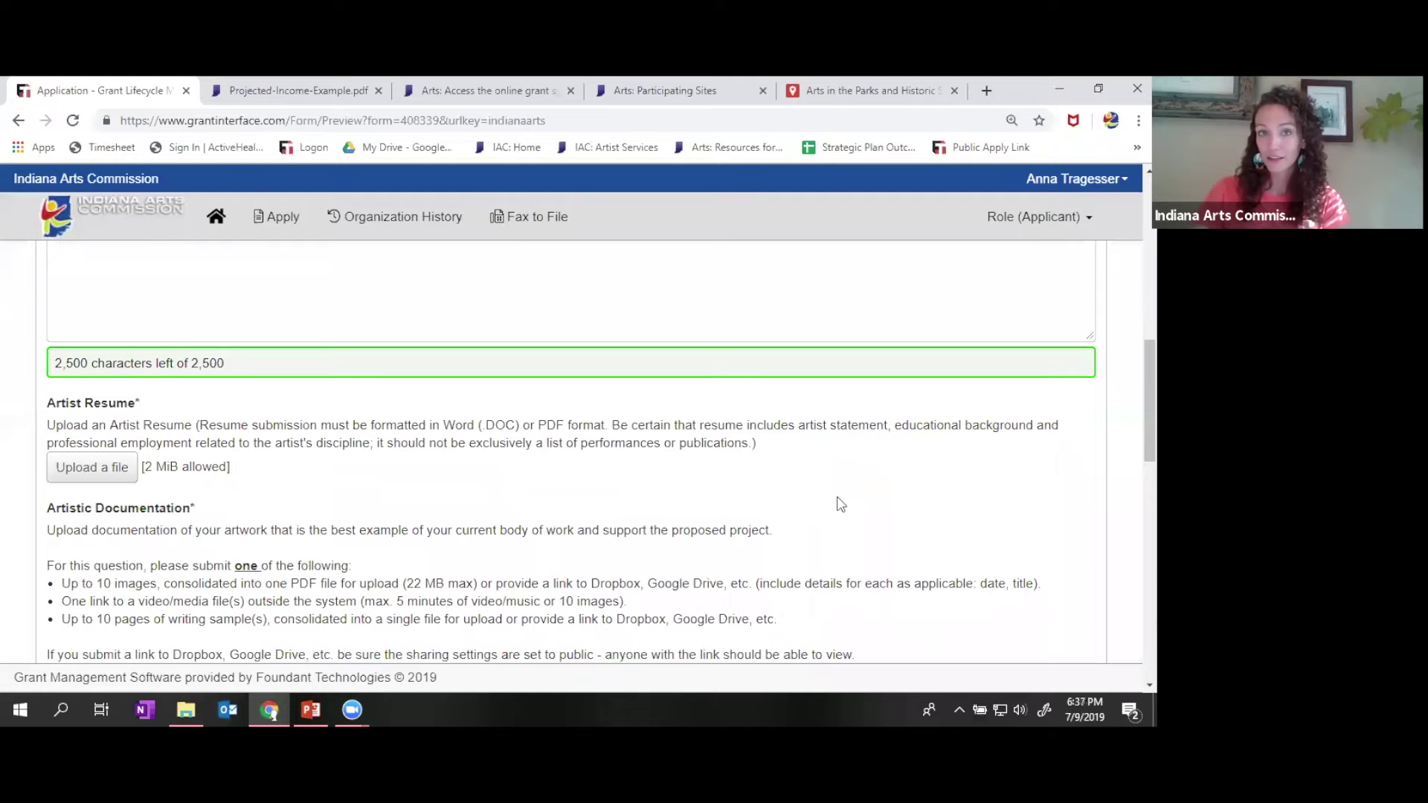
pyautogui.scroll(-3, 839, 500)
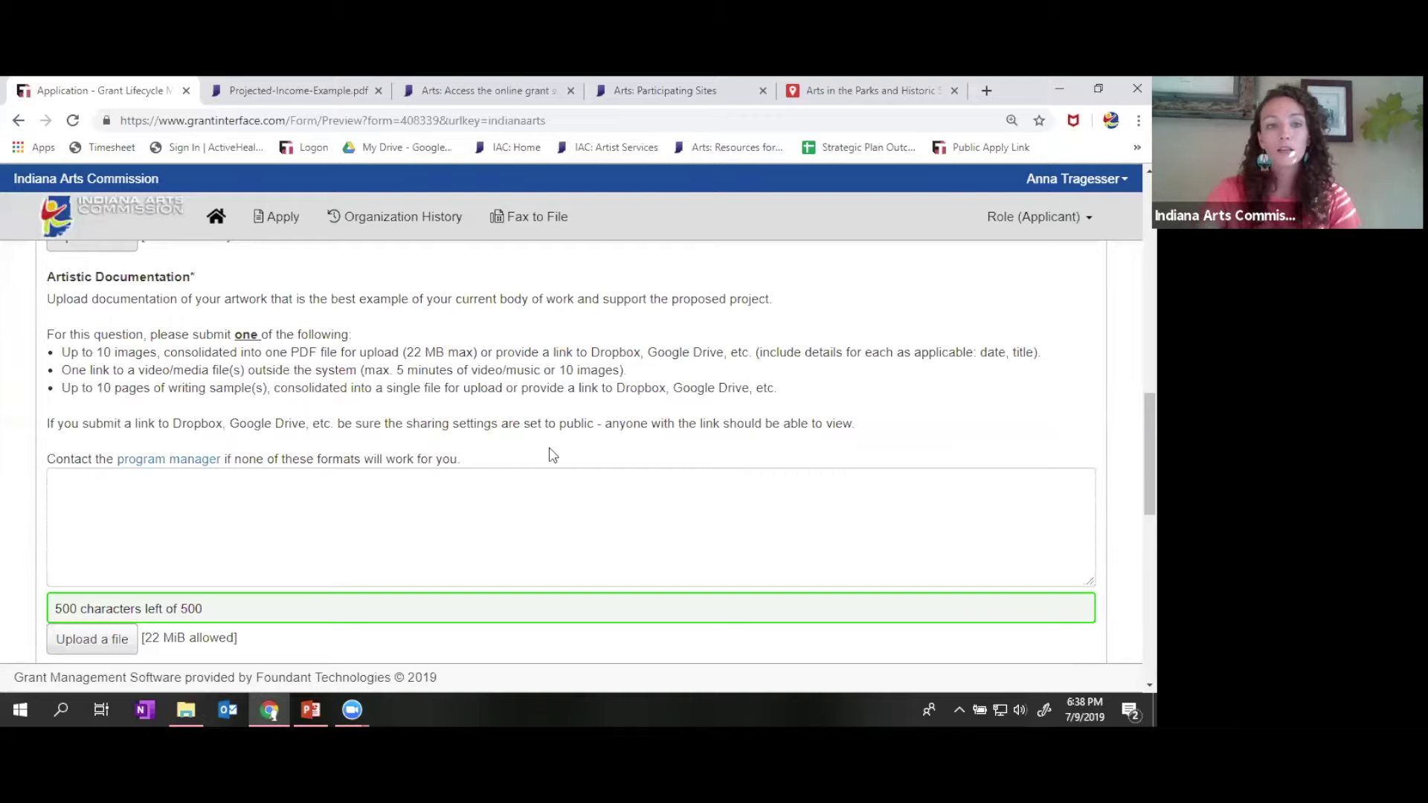
pyautogui.scroll(-5, 848, 472)
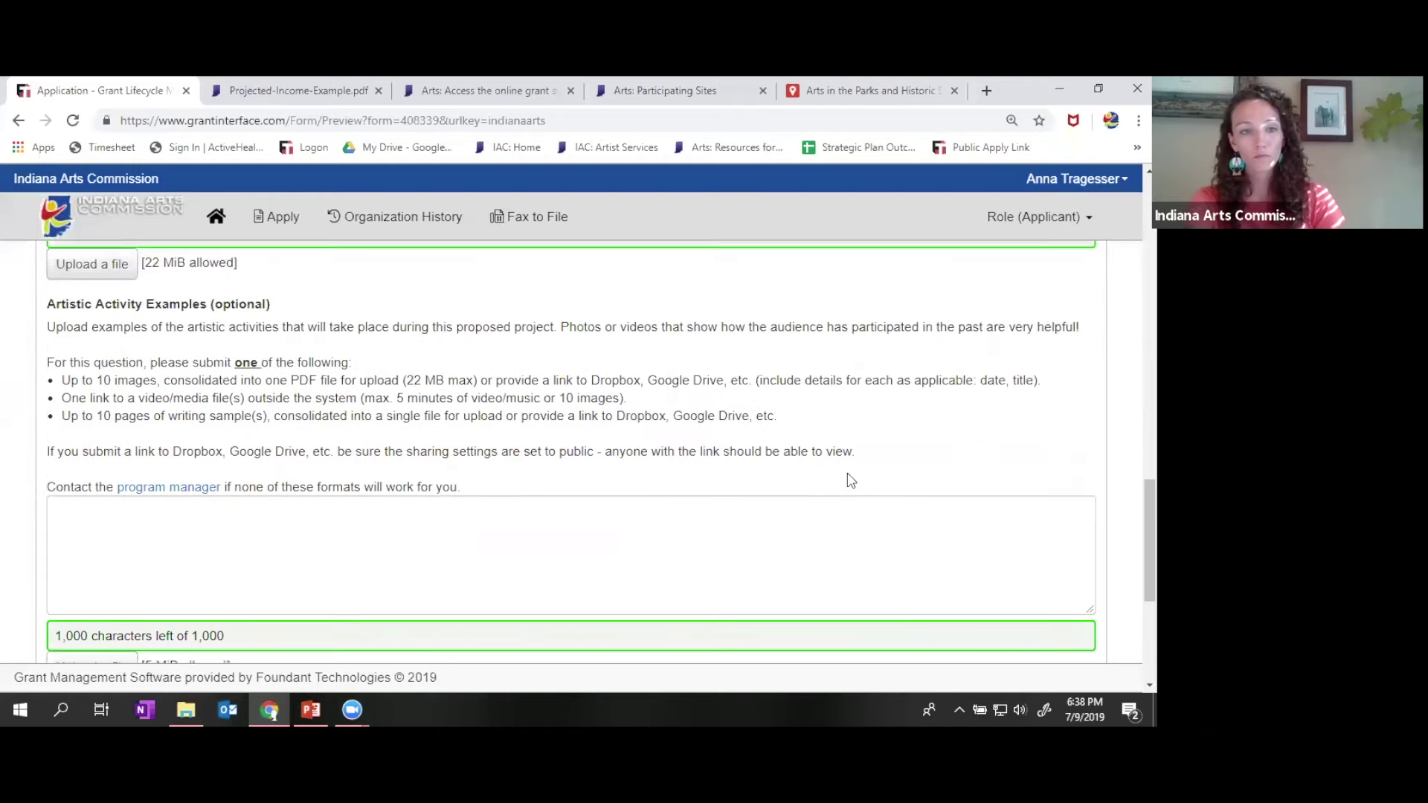
pyautogui.scroll(-1, 850, 480)
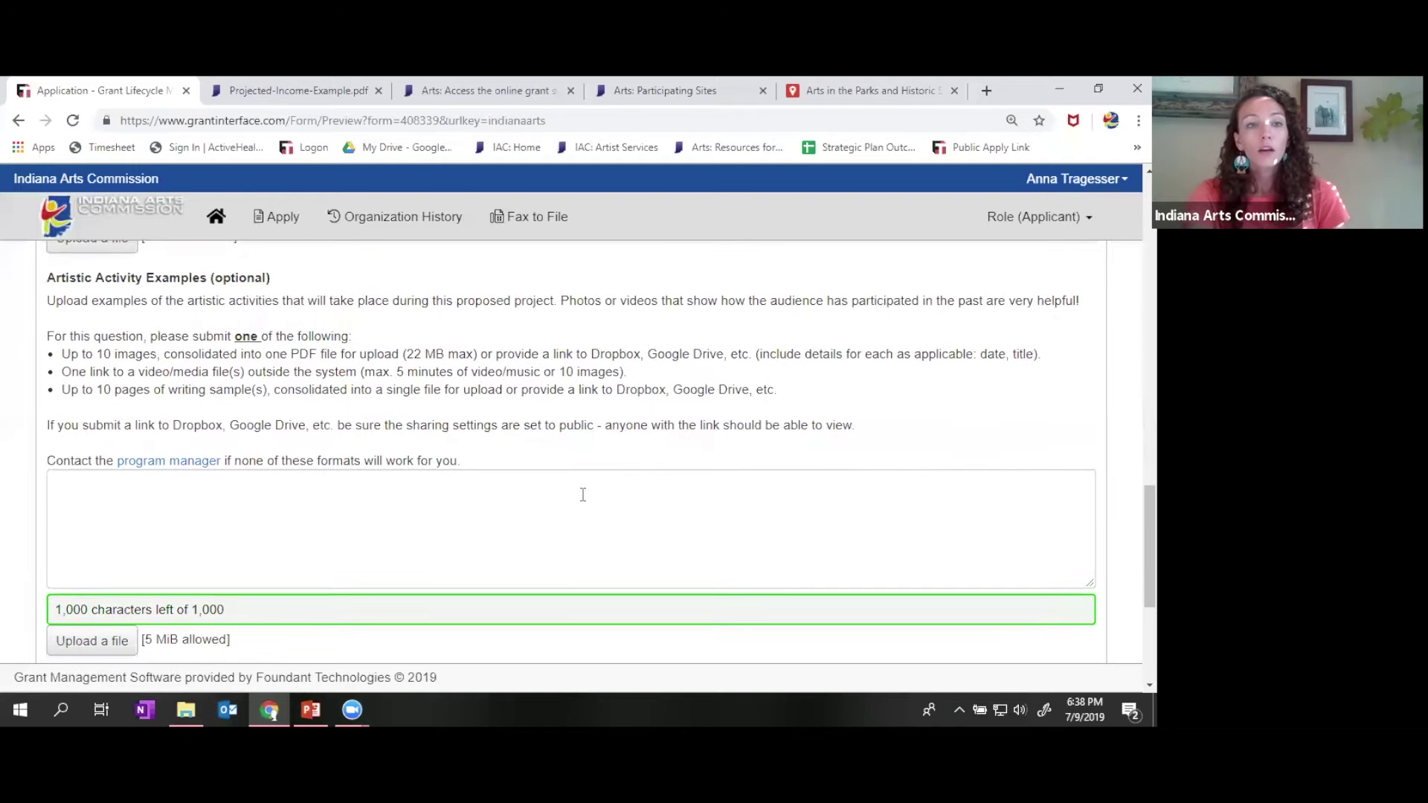
pyautogui.click(488, 520)
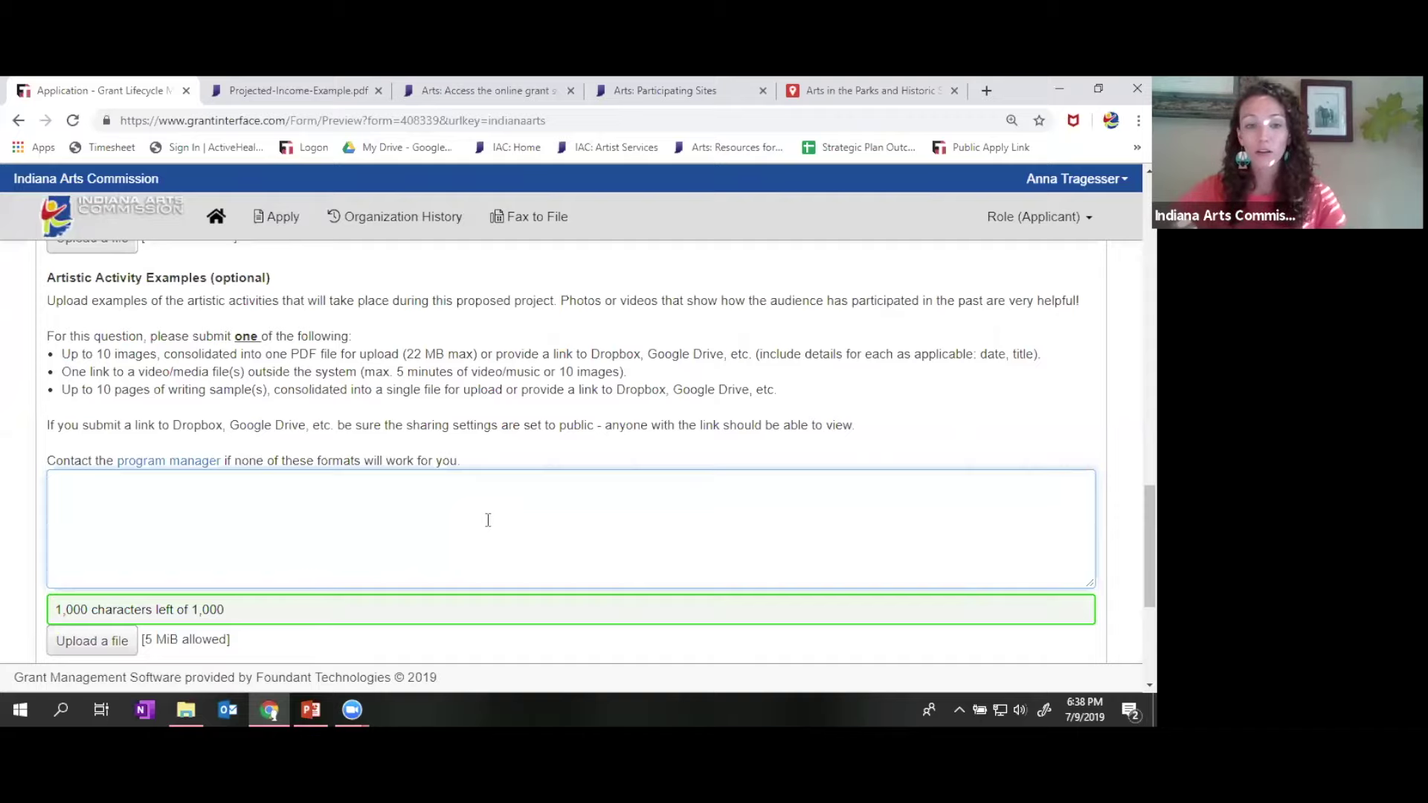
# - Leave the Audience Experience box empty so the 'Audience Experience is Required' warning appears
pyautogui.scroll(-4, 980, 514)
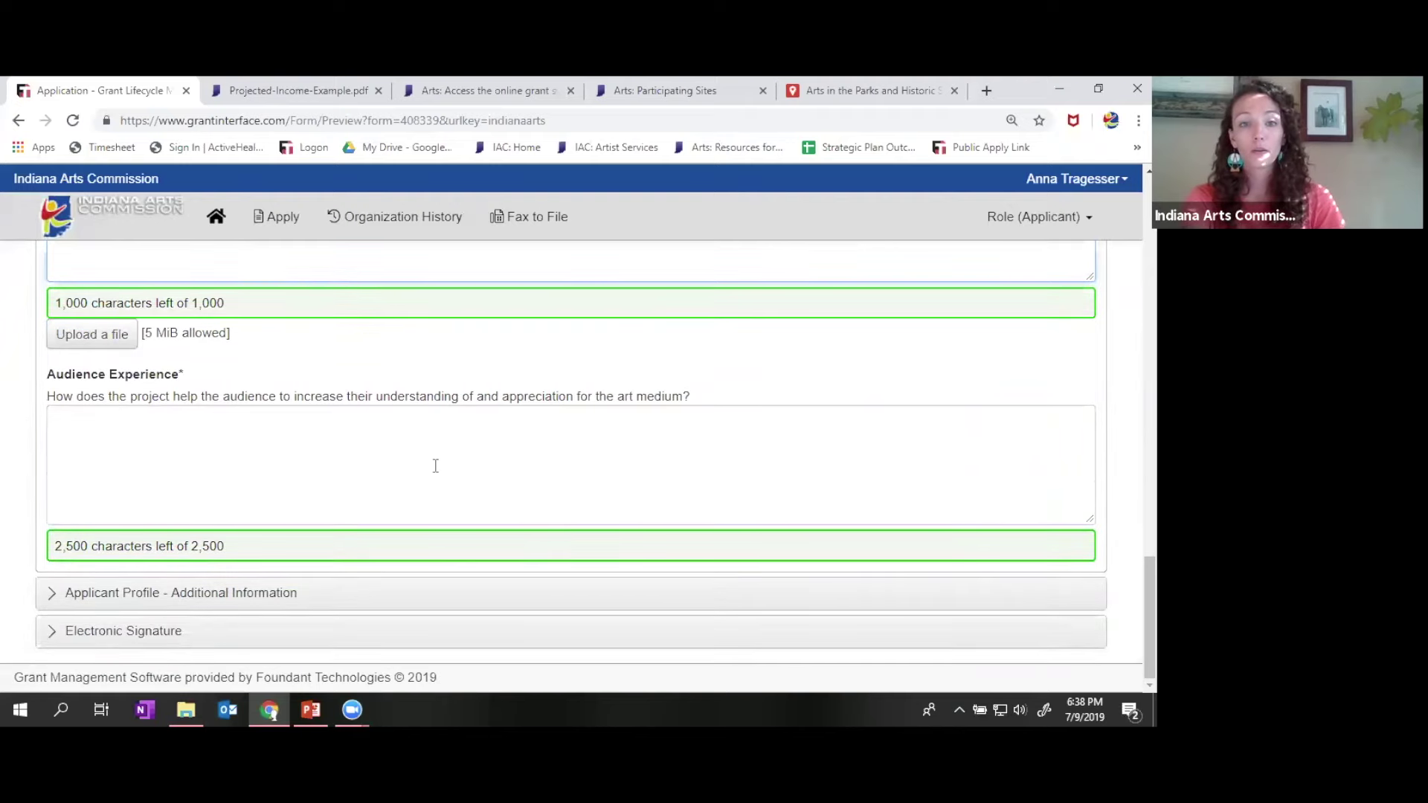
pyautogui.click(436, 466)
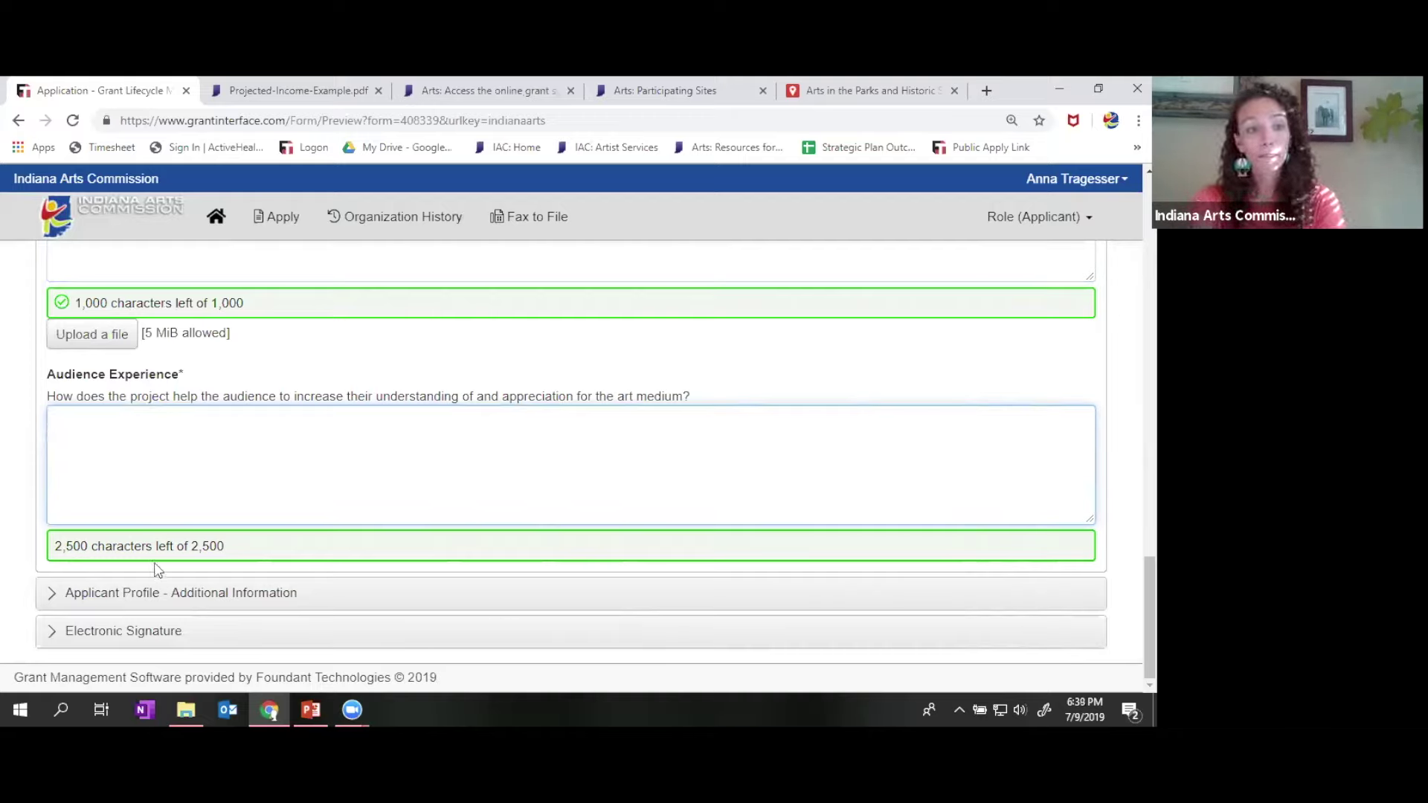
pyautogui.click(139, 603)
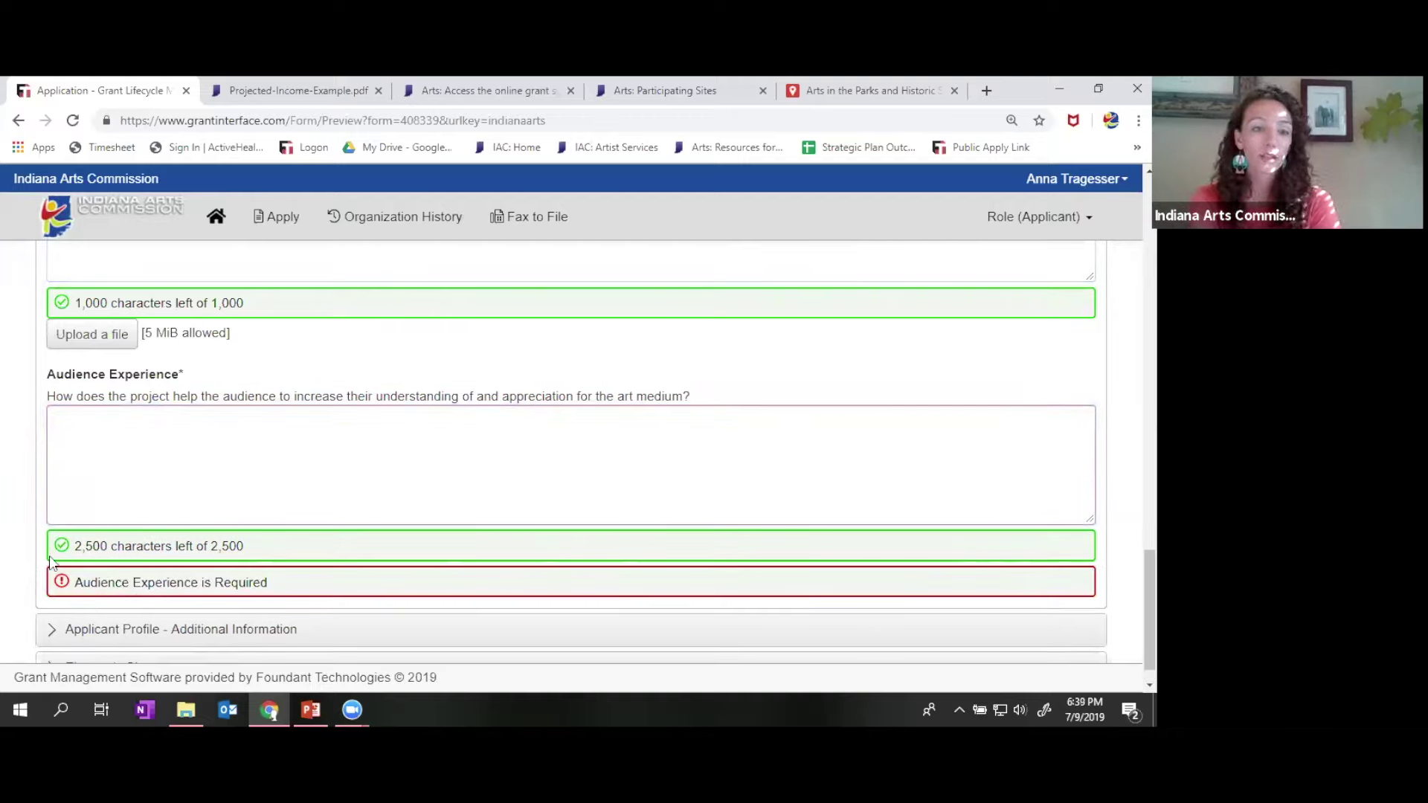
pyautogui.scroll(-1, 49, 557)
pyautogui.click(85, 592)
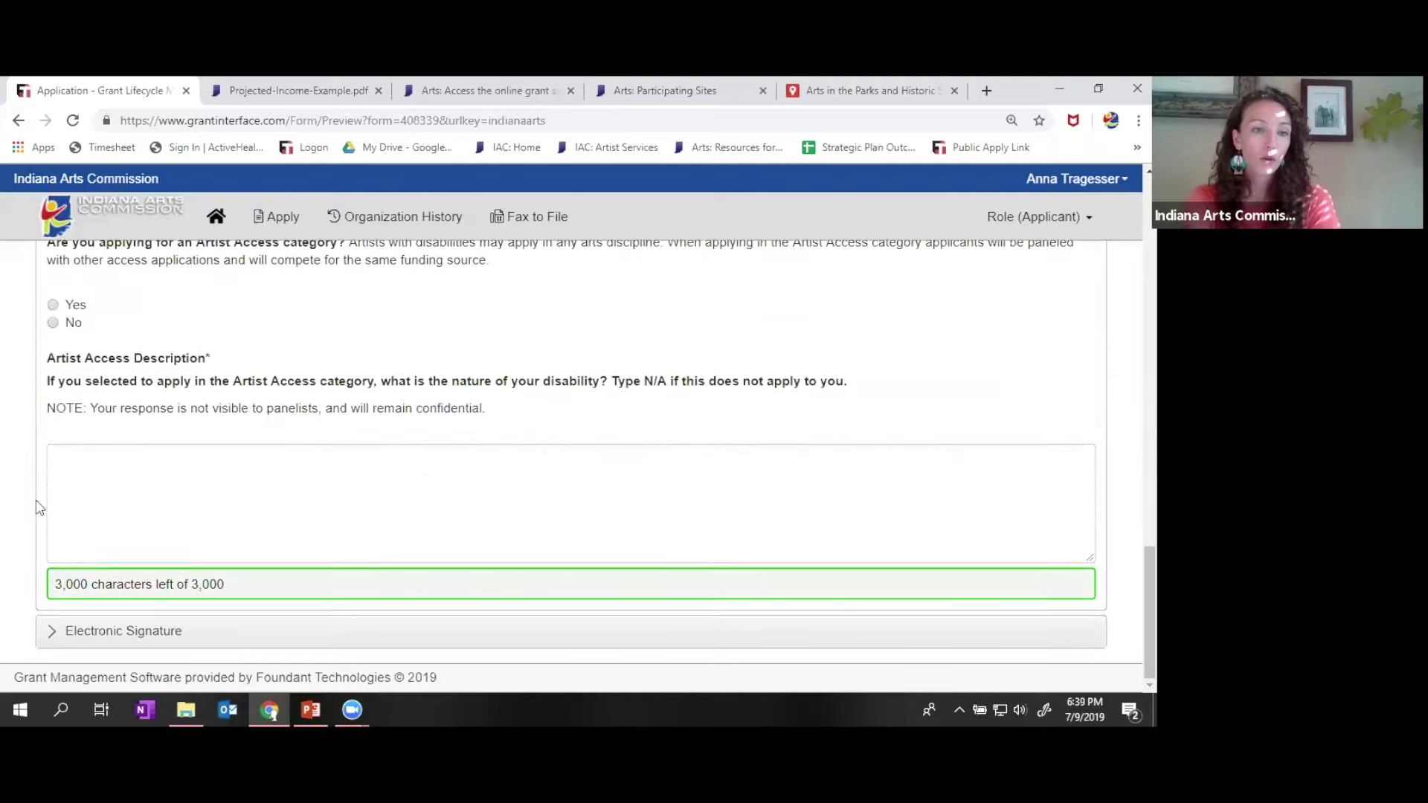
pyautogui.scroll(10, 32, 437)
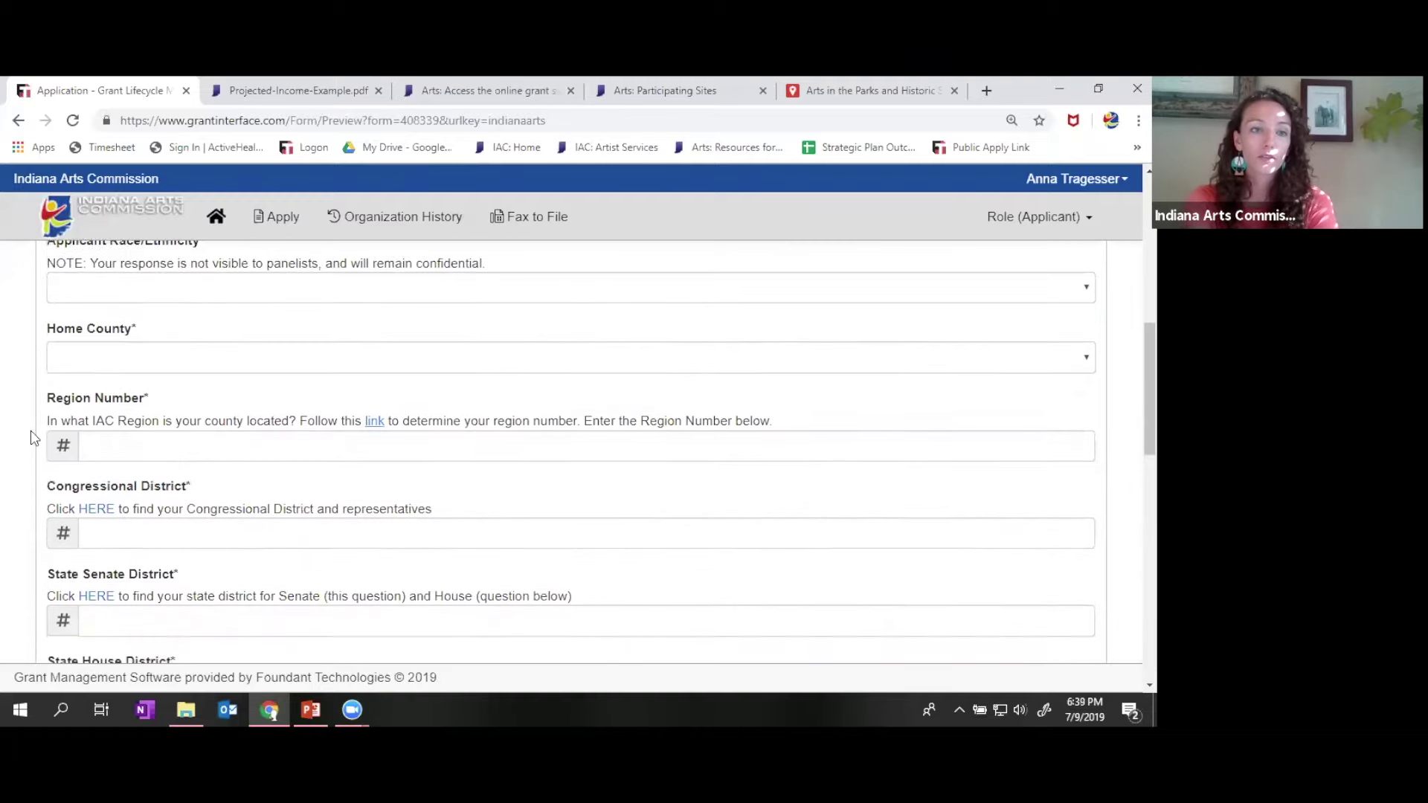
pyautogui.scroll(4, 33, 437)
pyautogui.scroll(-2, 33, 437)
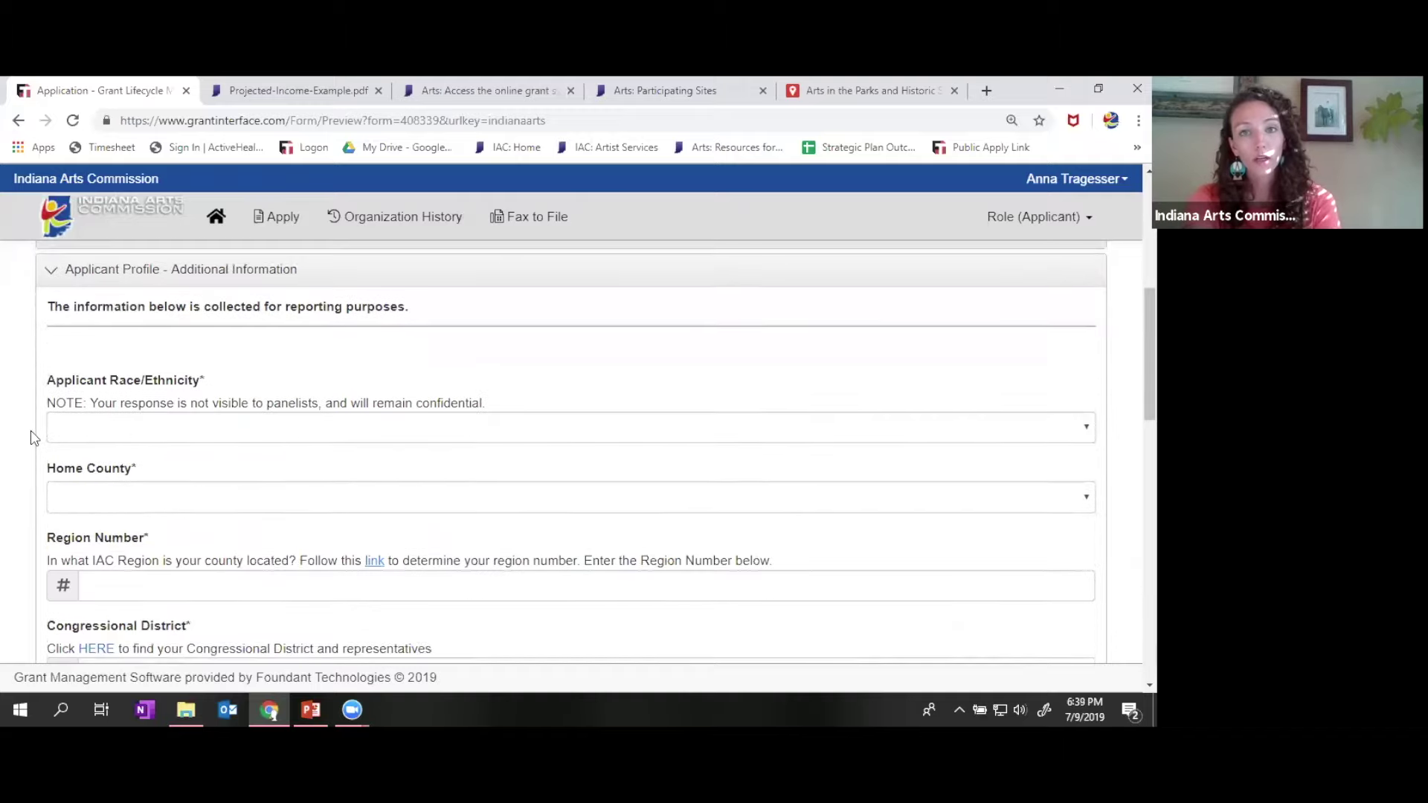
pyautogui.scroll(-5, 33, 438)
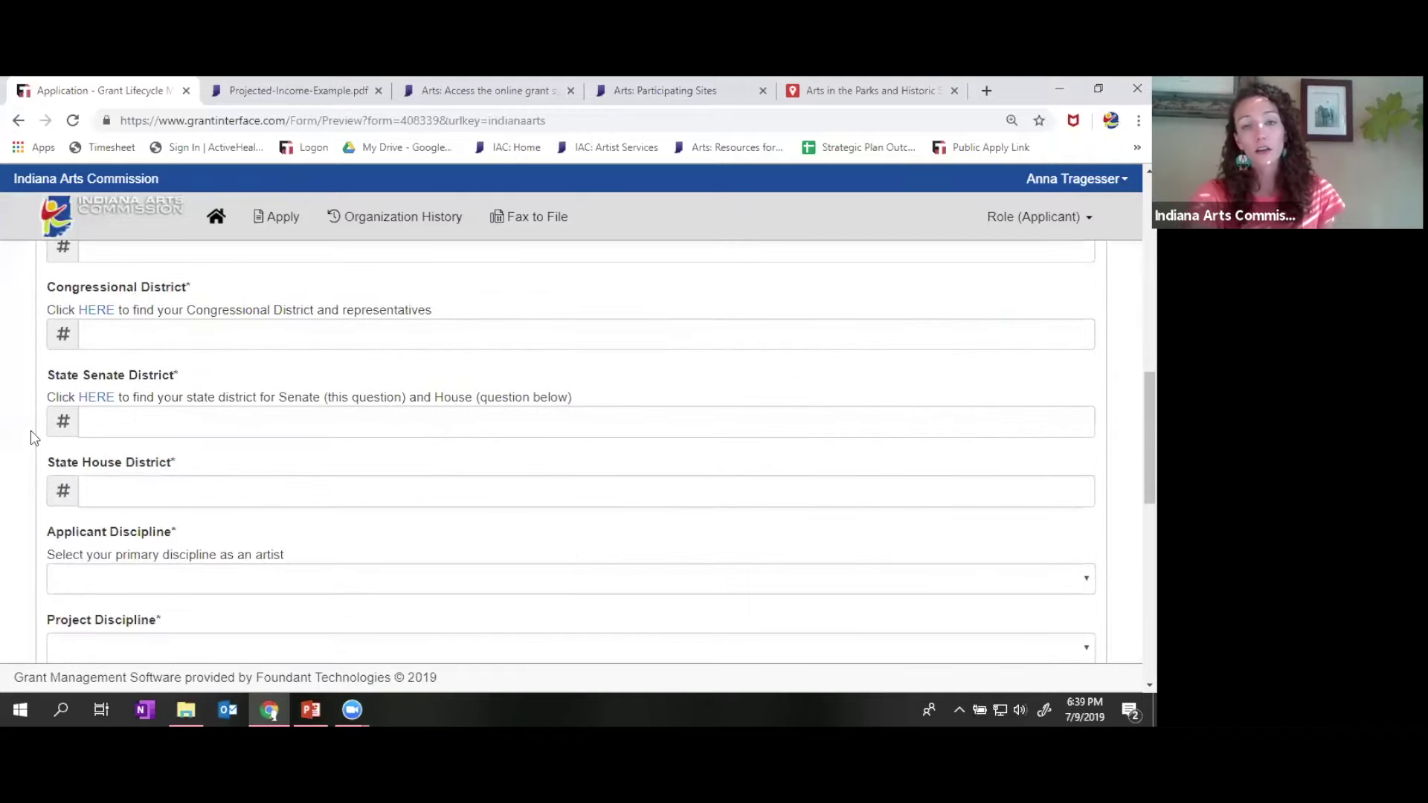
pyautogui.scroll(-5, 33, 437)
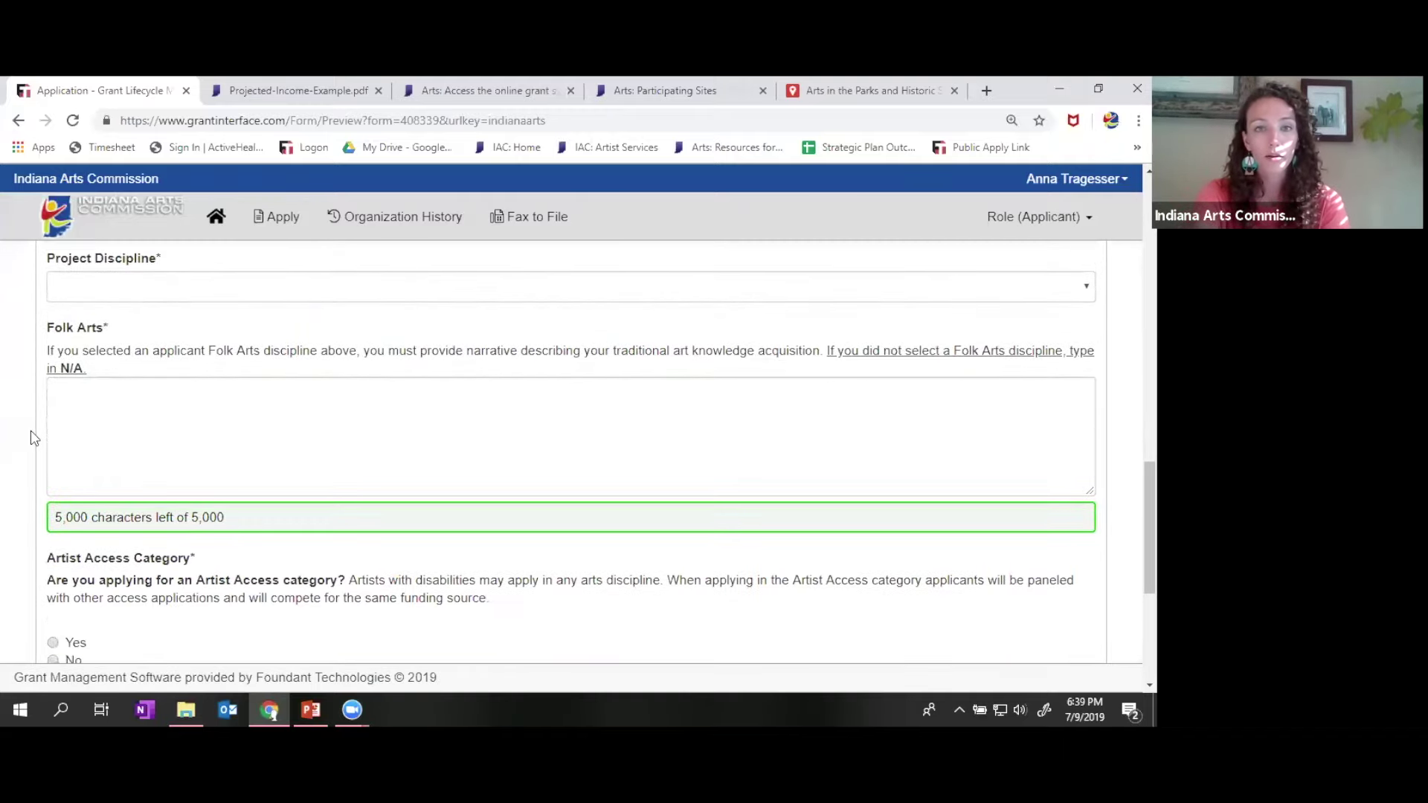
pyautogui.scroll(-3, 34, 437)
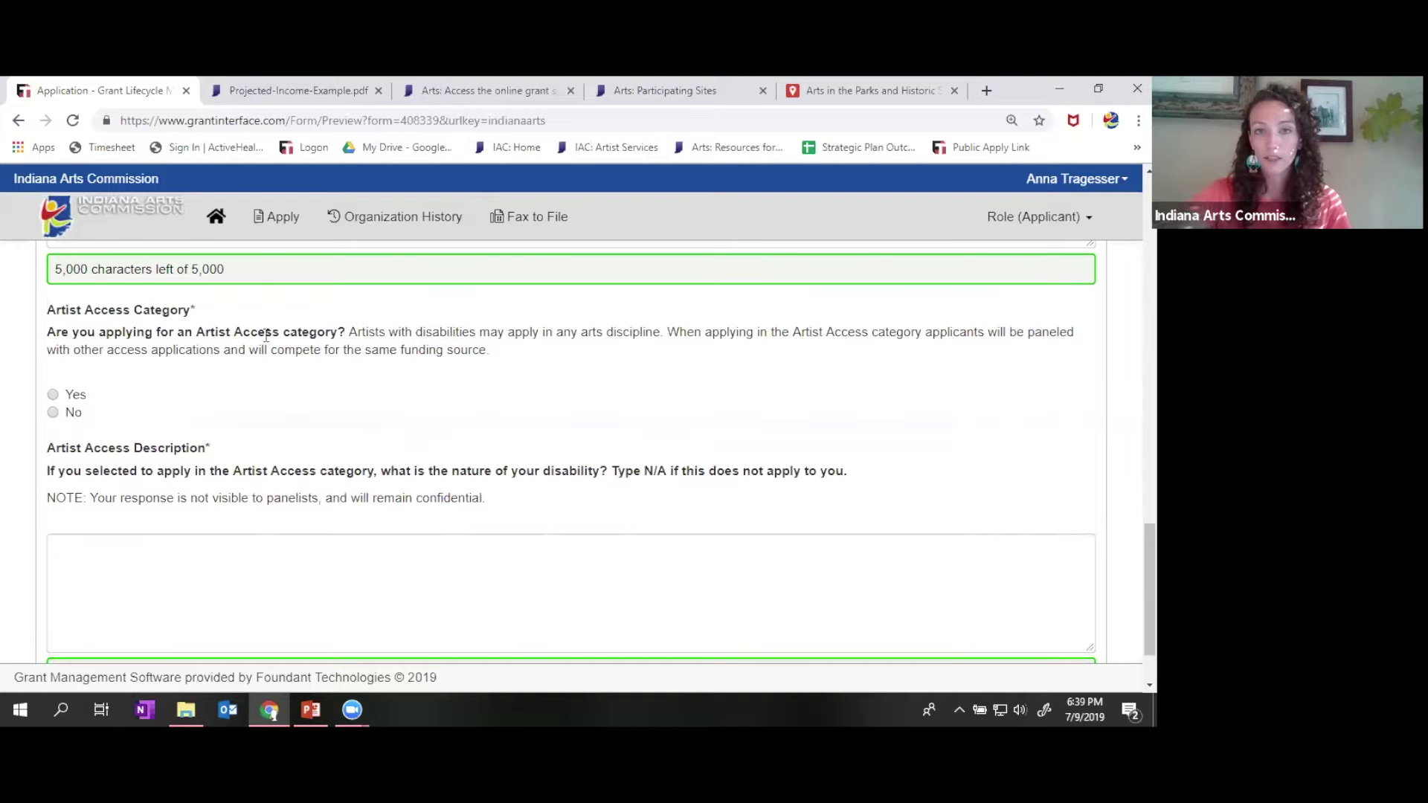
pyautogui.scroll(-1, 774, 431)
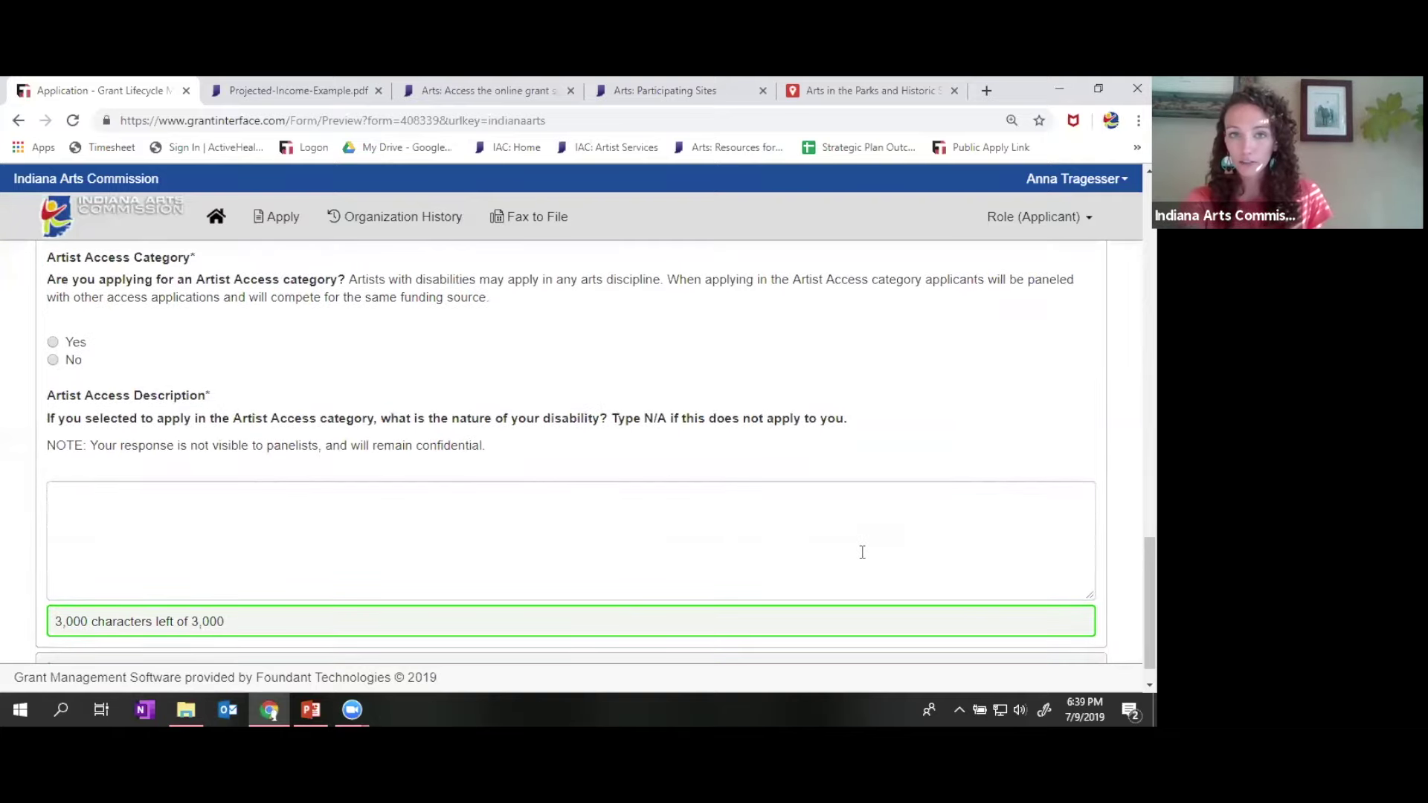
pyautogui.scroll(-1, 1002, 408)
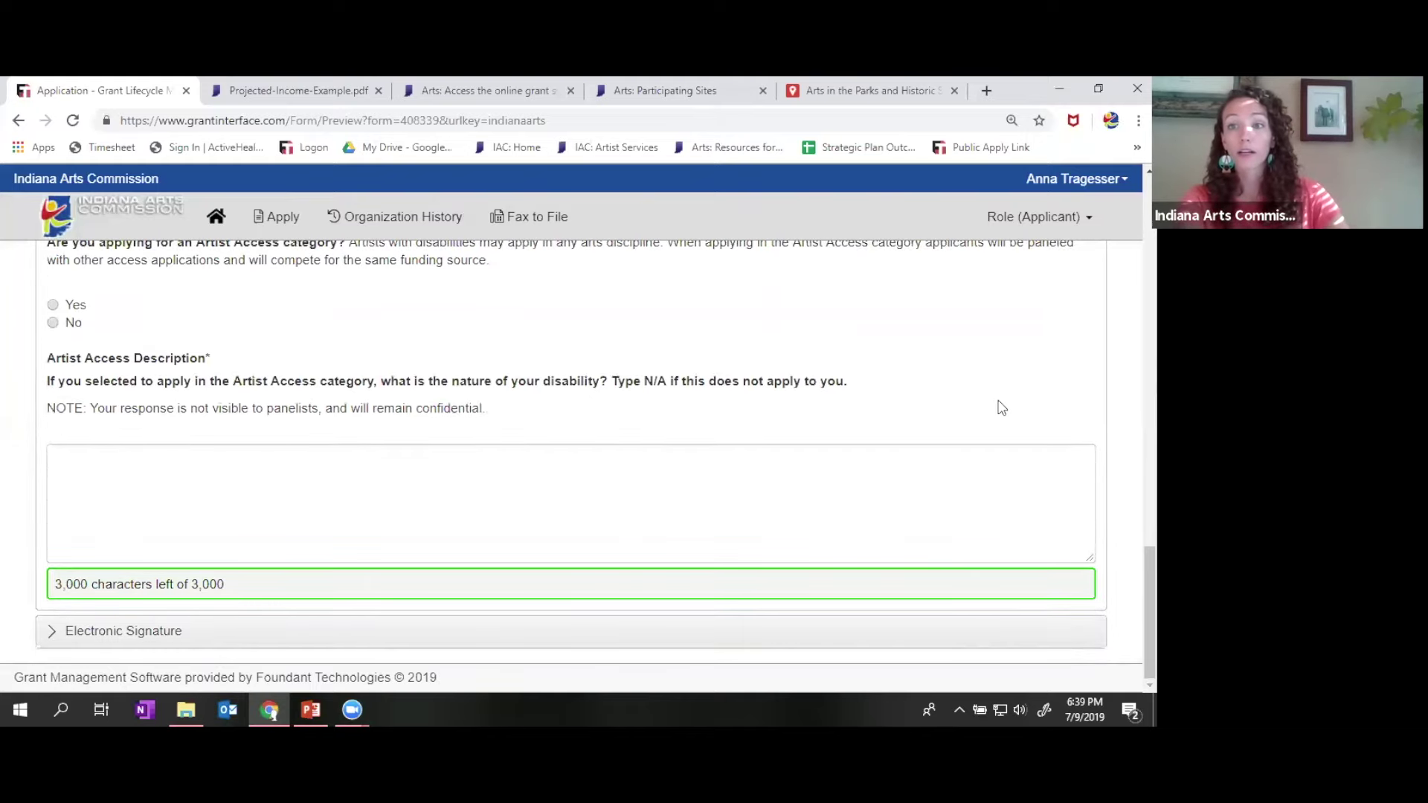
pyautogui.scroll(1, 1111, 348)
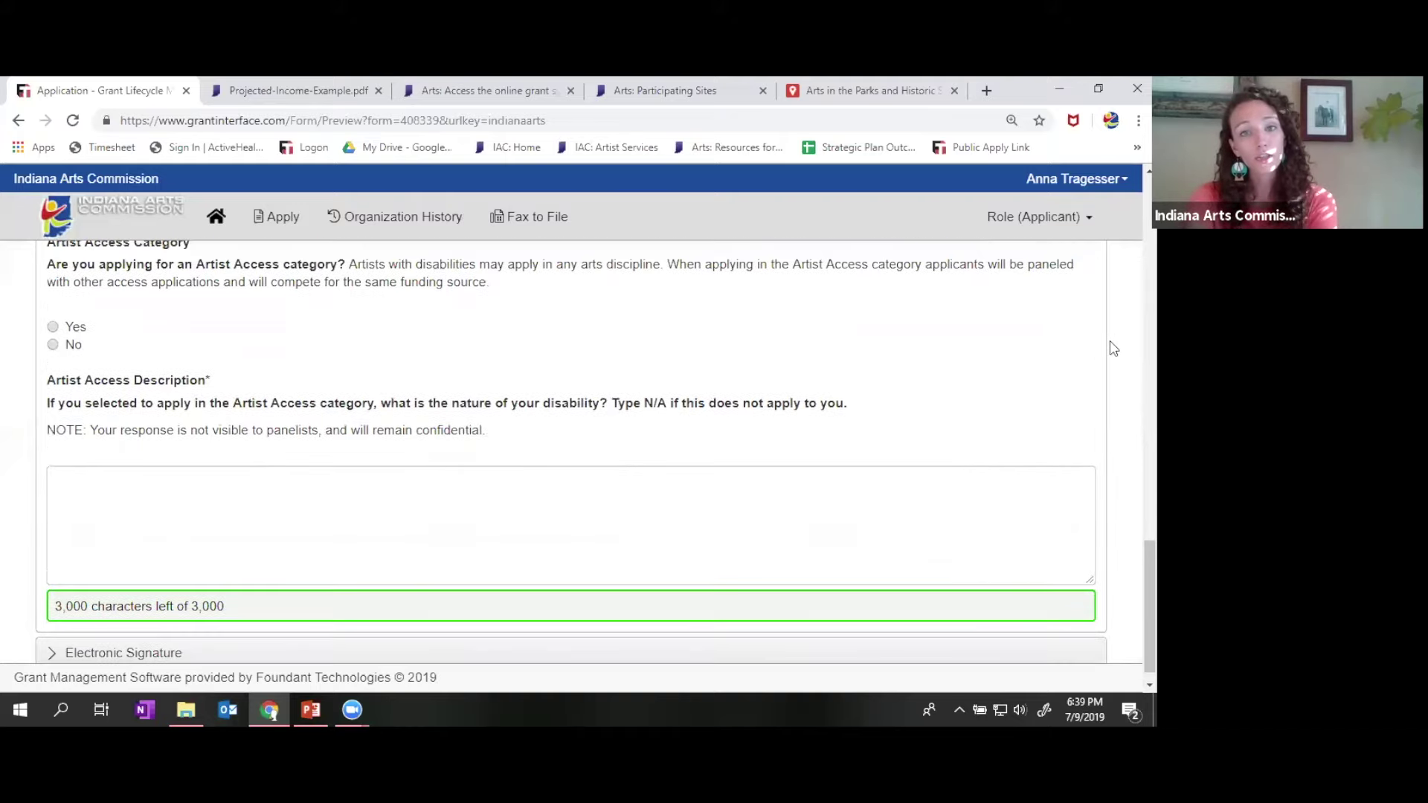
pyautogui.scroll(-1, 1114, 348)
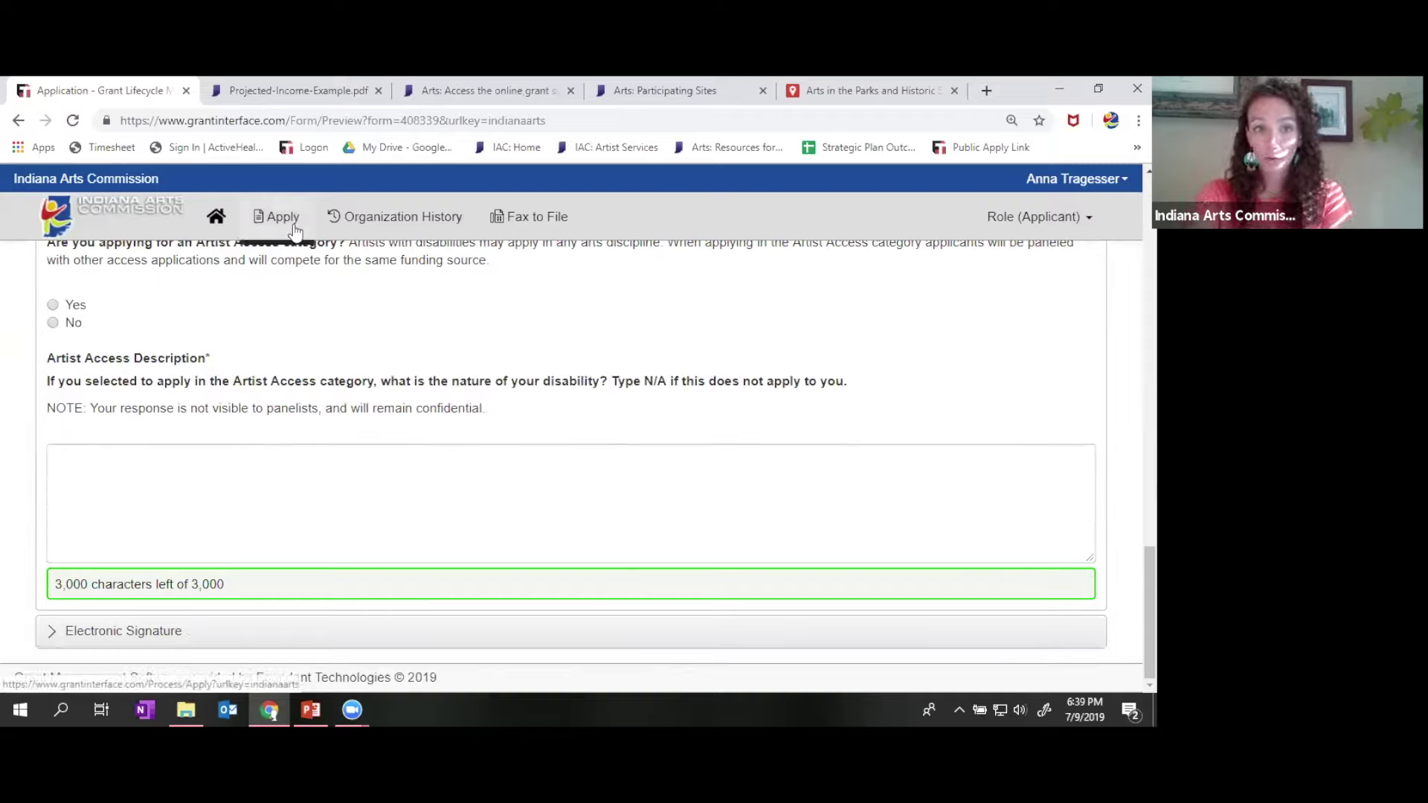
pyautogui.click(239, 227)
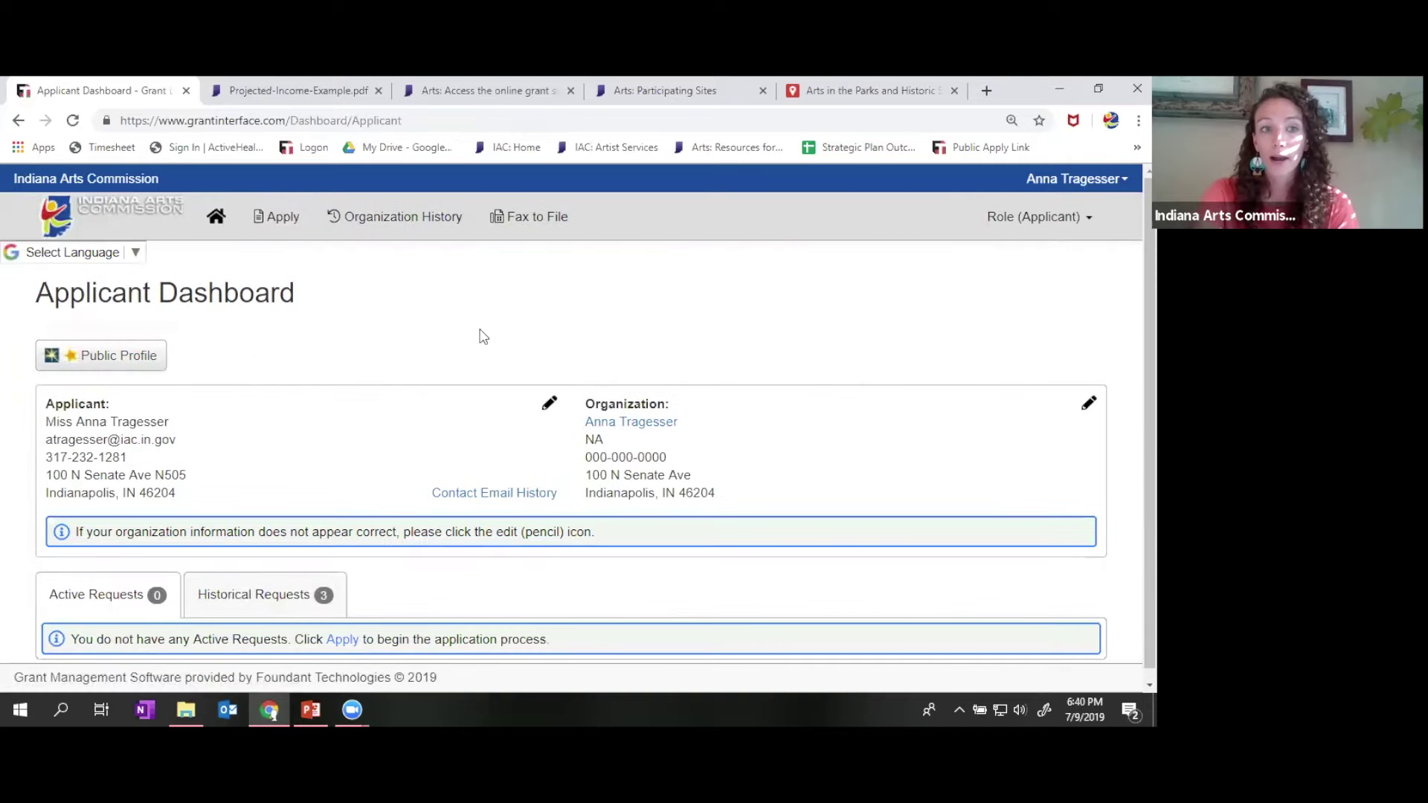
# - Visit the Apply program list, then return to the Applicant Dashboard showing 3 historical requests
pyautogui.click(283, 219)
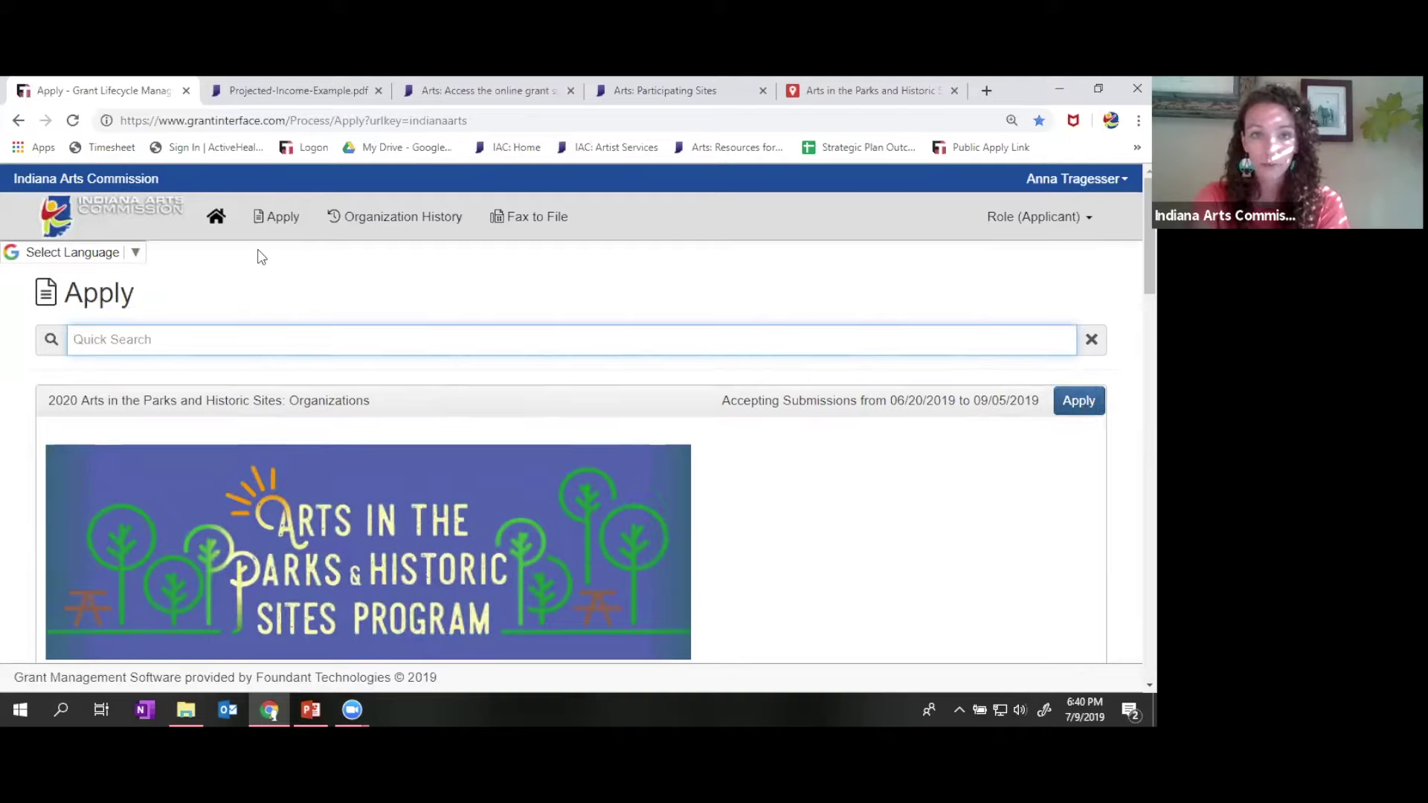
pyautogui.click(212, 232)
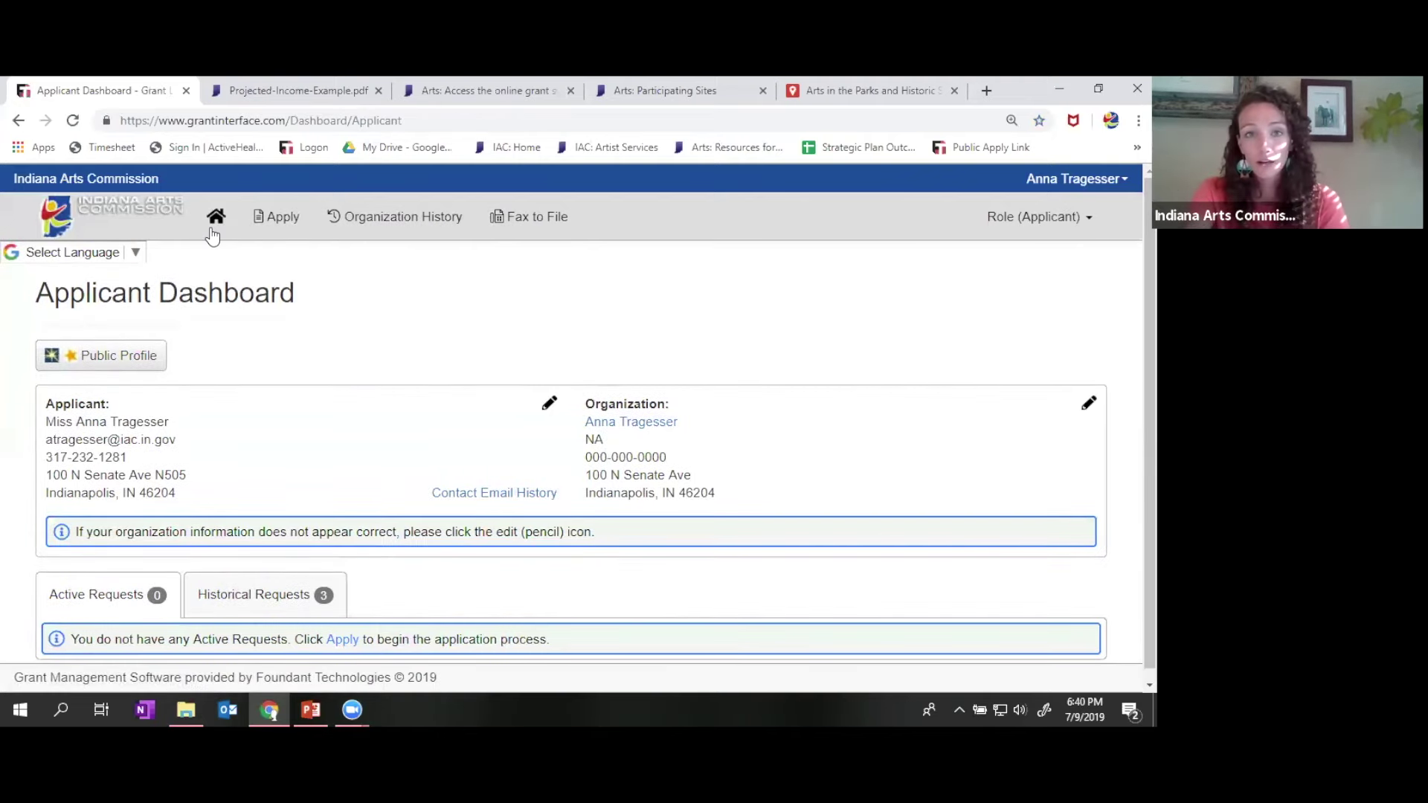
pyautogui.scroll(-1, 420, 293)
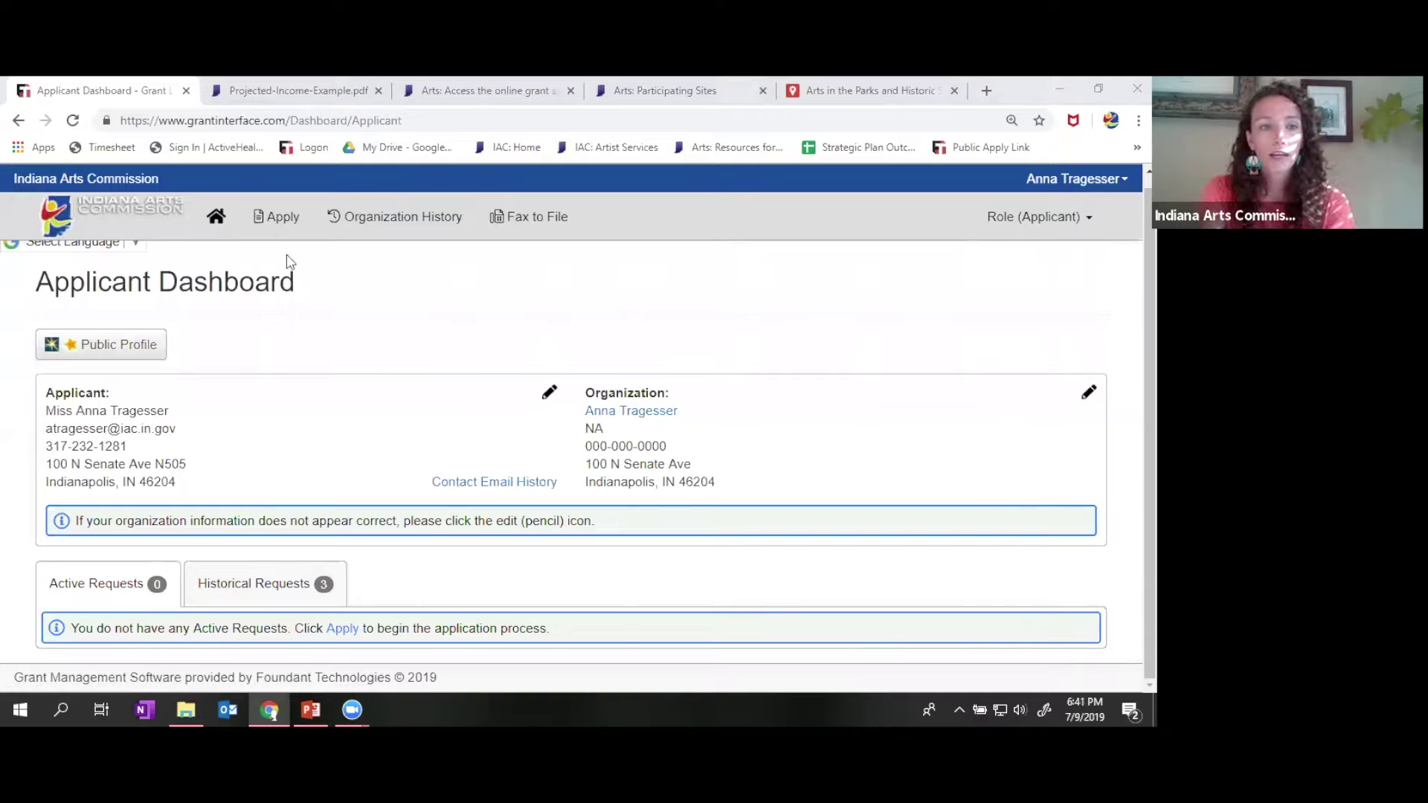
# - Preview the Organizations application and expand its Site Partnership and Engagement section
pyautogui.click(276, 217)
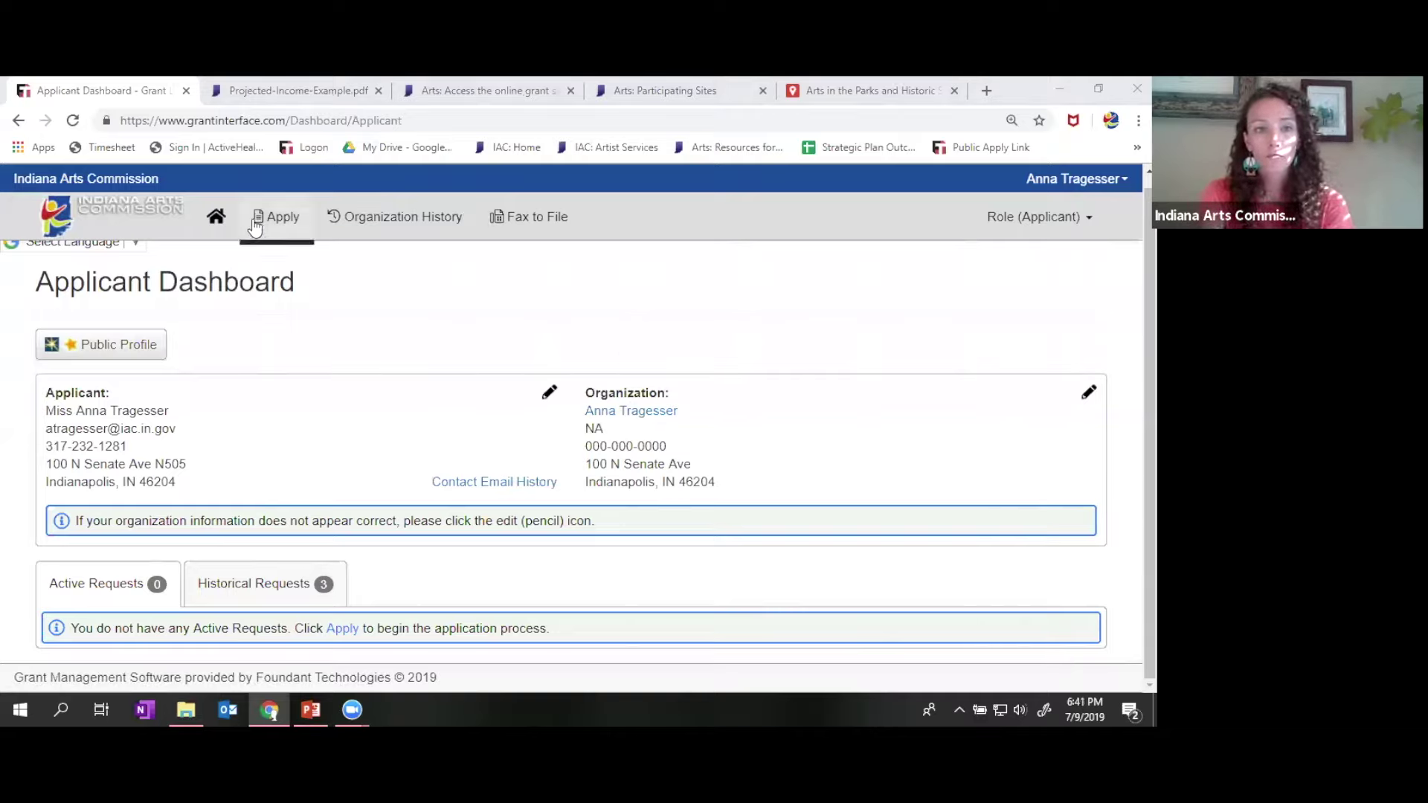
pyautogui.scroll(-2, 707, 414)
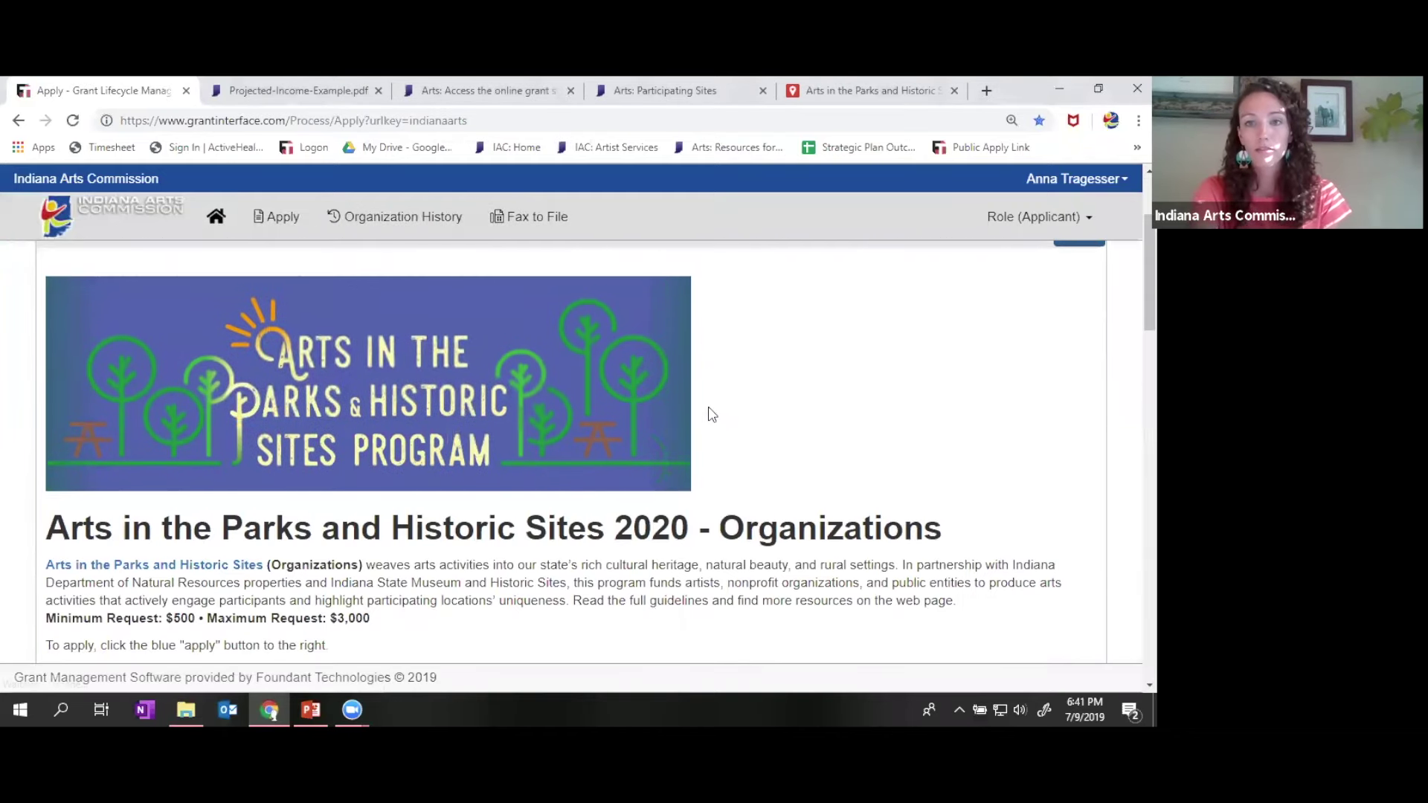
pyautogui.scroll(-4, 392, 445)
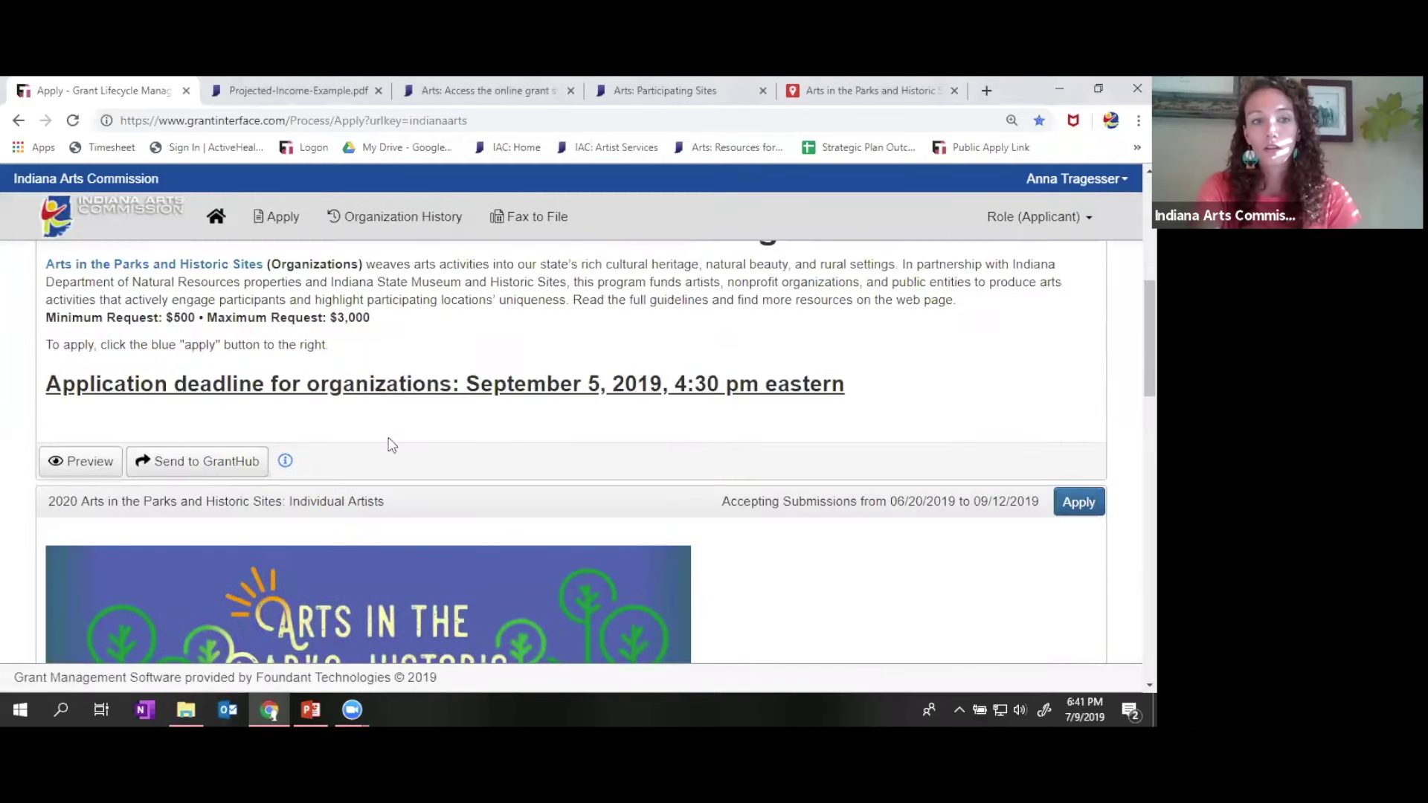
pyautogui.click(80, 461)
pyautogui.scroll(-15, 914, 392)
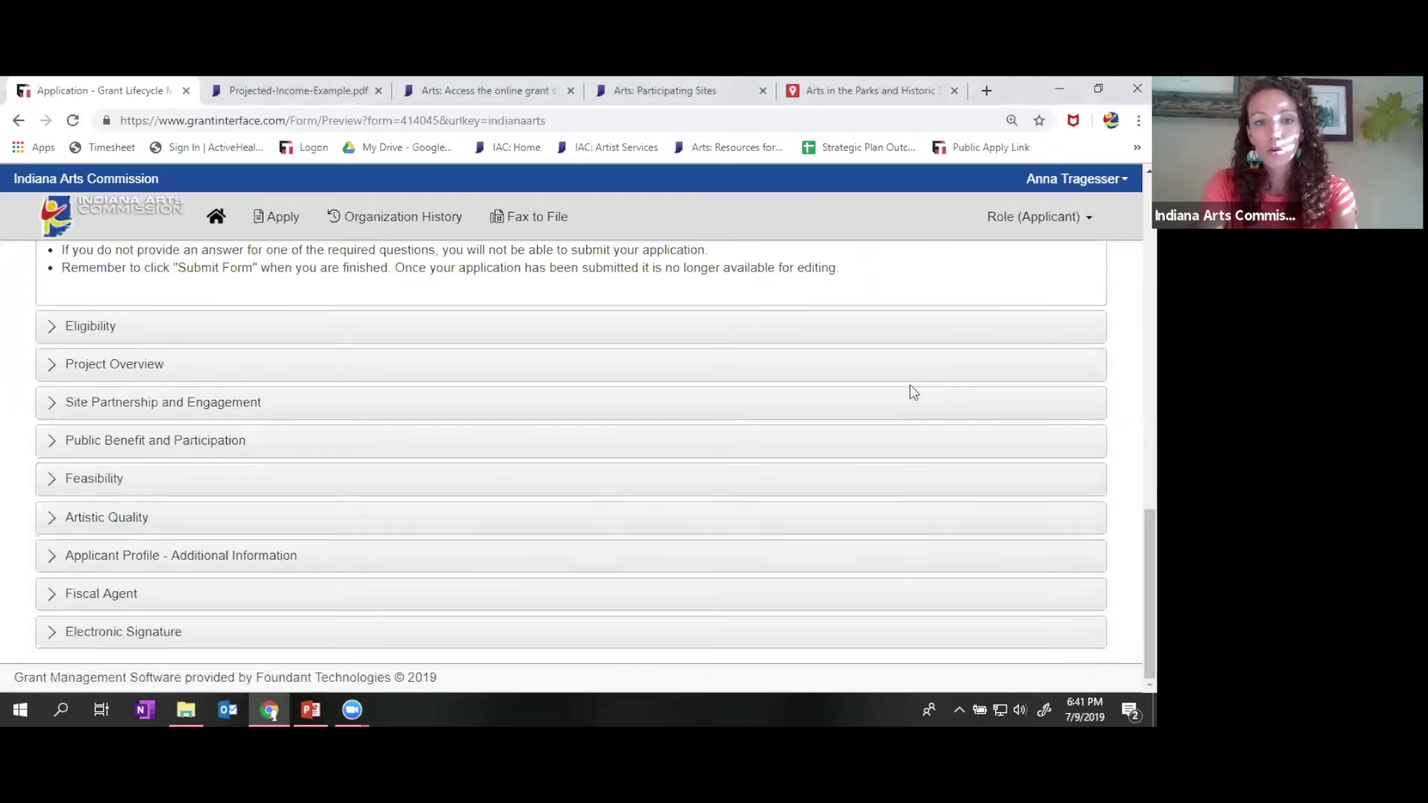
pyautogui.click(250, 403)
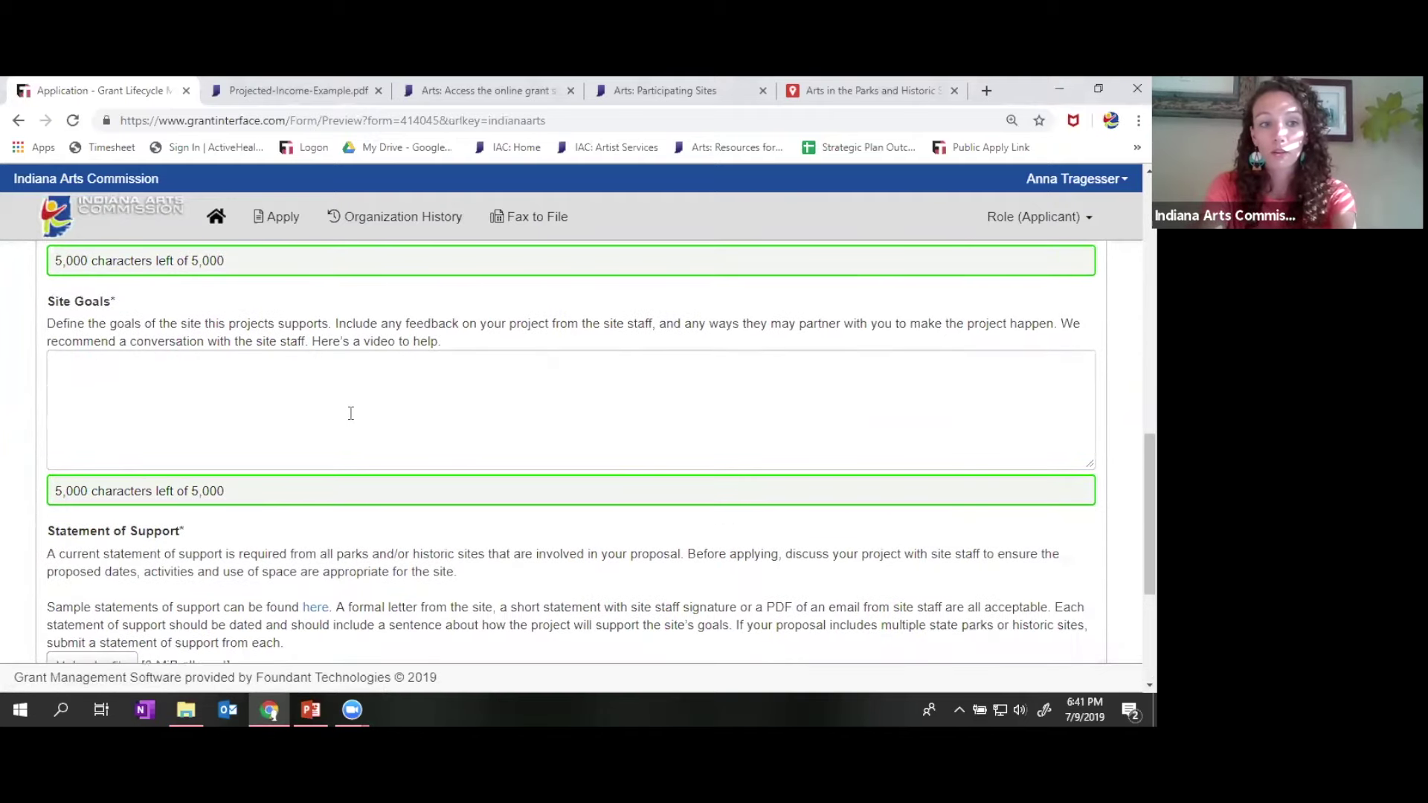
# - Leave the Site Goals box empty, without pasting, so its required warning shows
pyautogui.click(351, 414)
pyautogui.rightClick(350, 414)
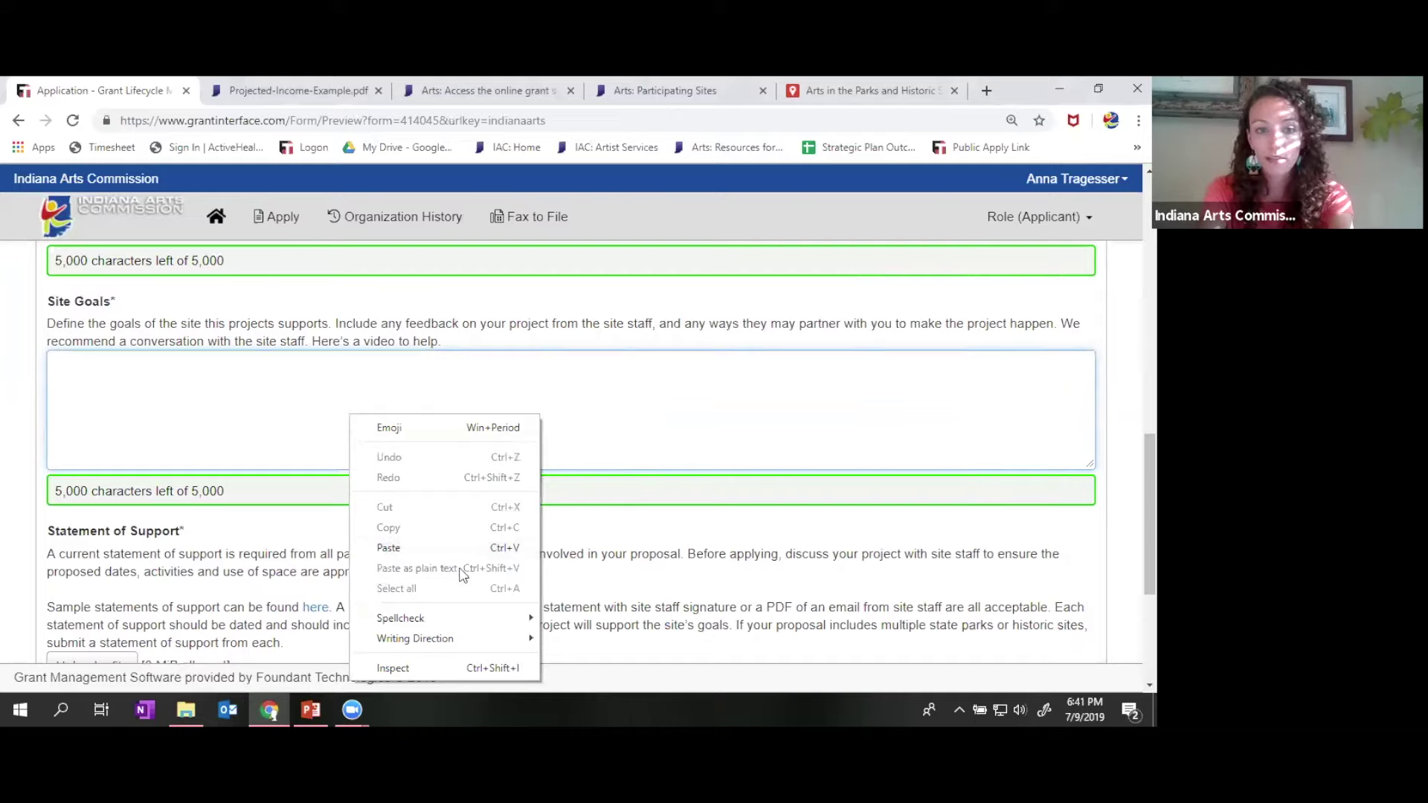
pyautogui.click(701, 396)
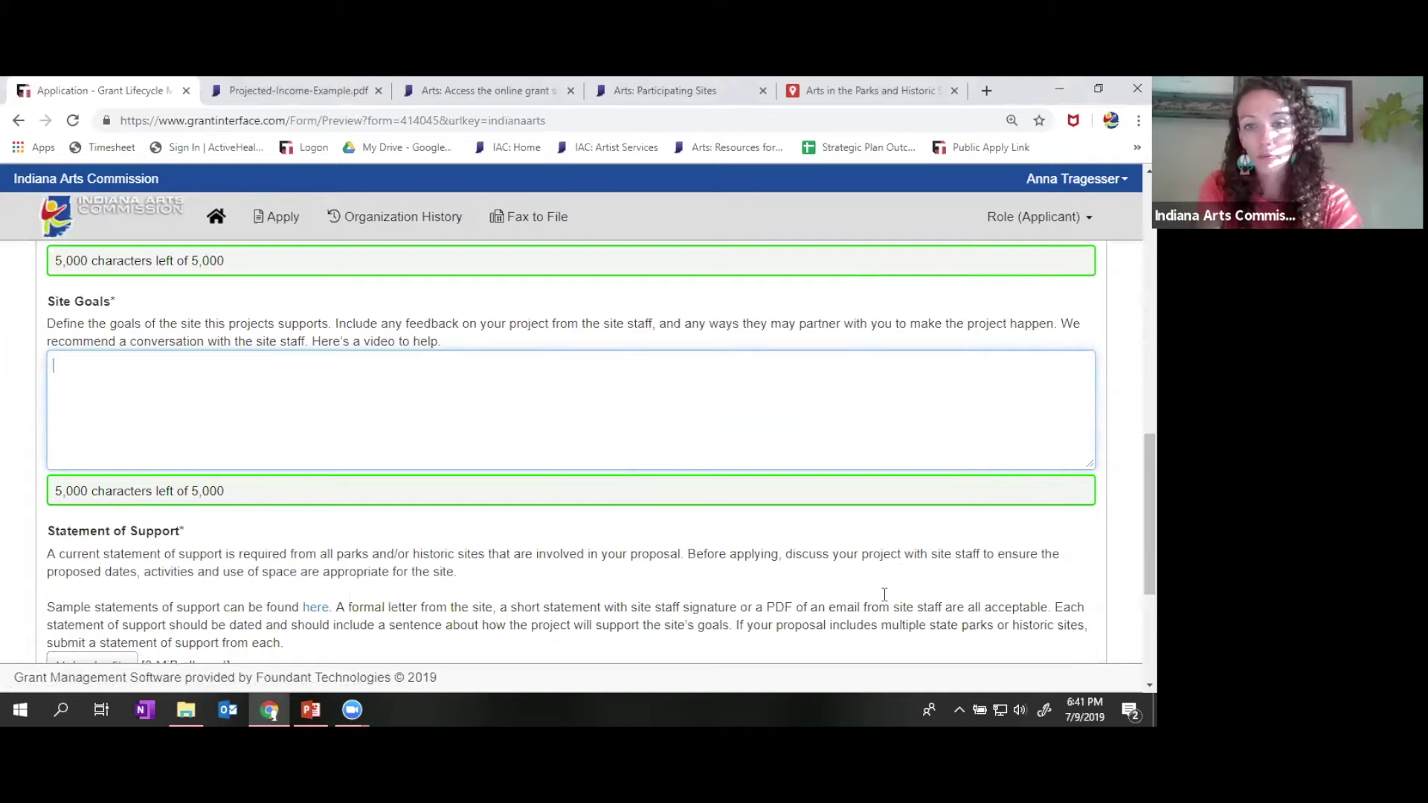
pyautogui.click(885, 595)
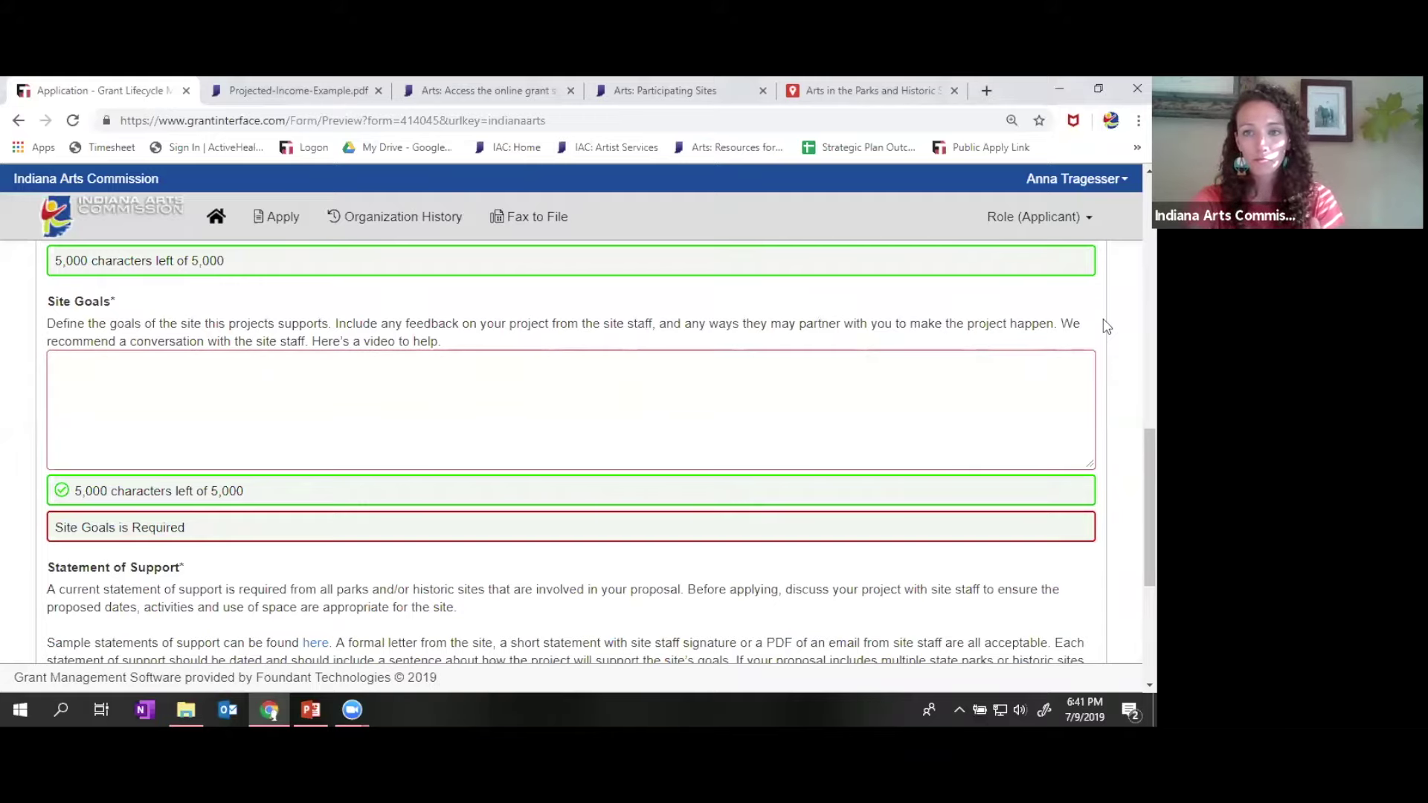
pyautogui.scroll(3, 1106, 326)
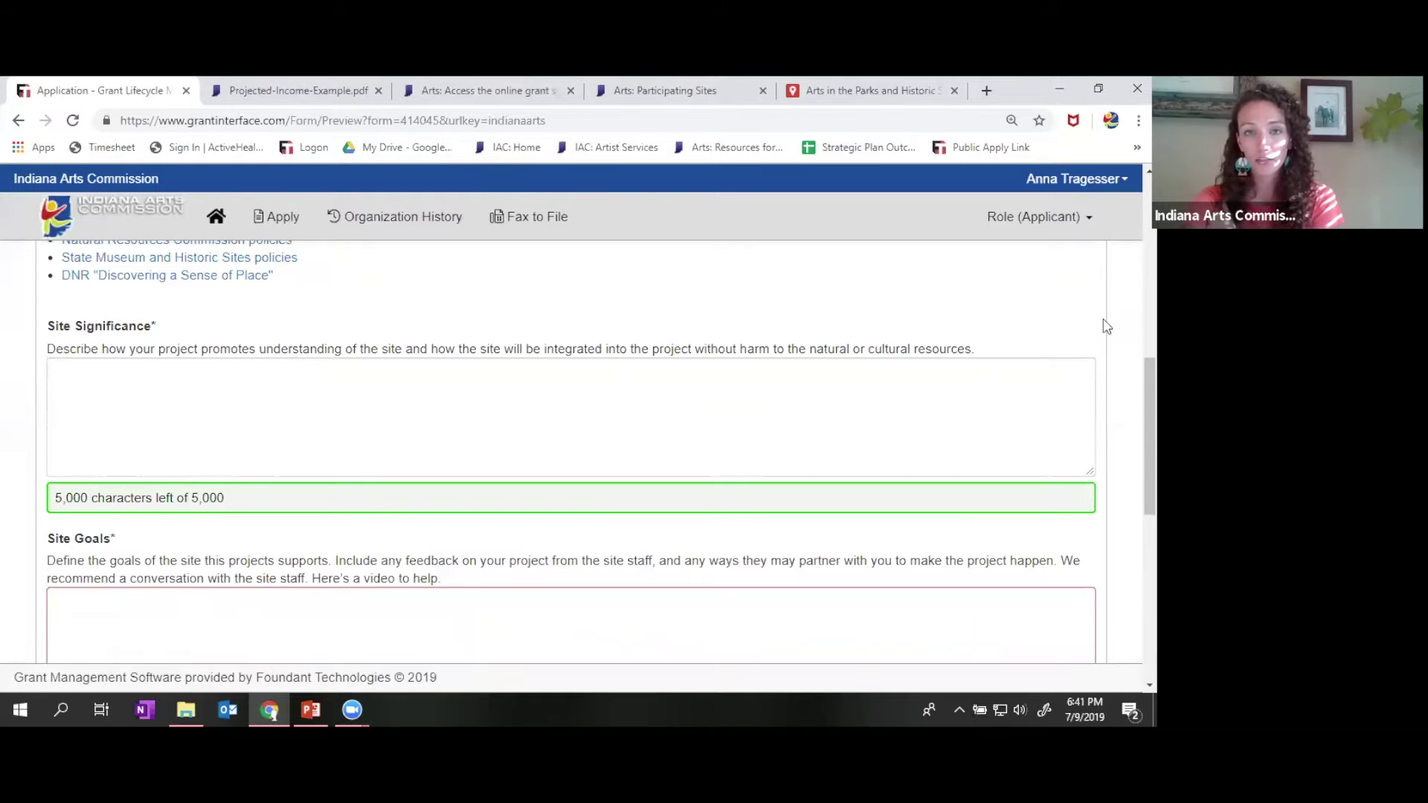
# - Scroll to the top of the Organizations preview where the Question List button sits
pyautogui.scroll(6, 1105, 326)
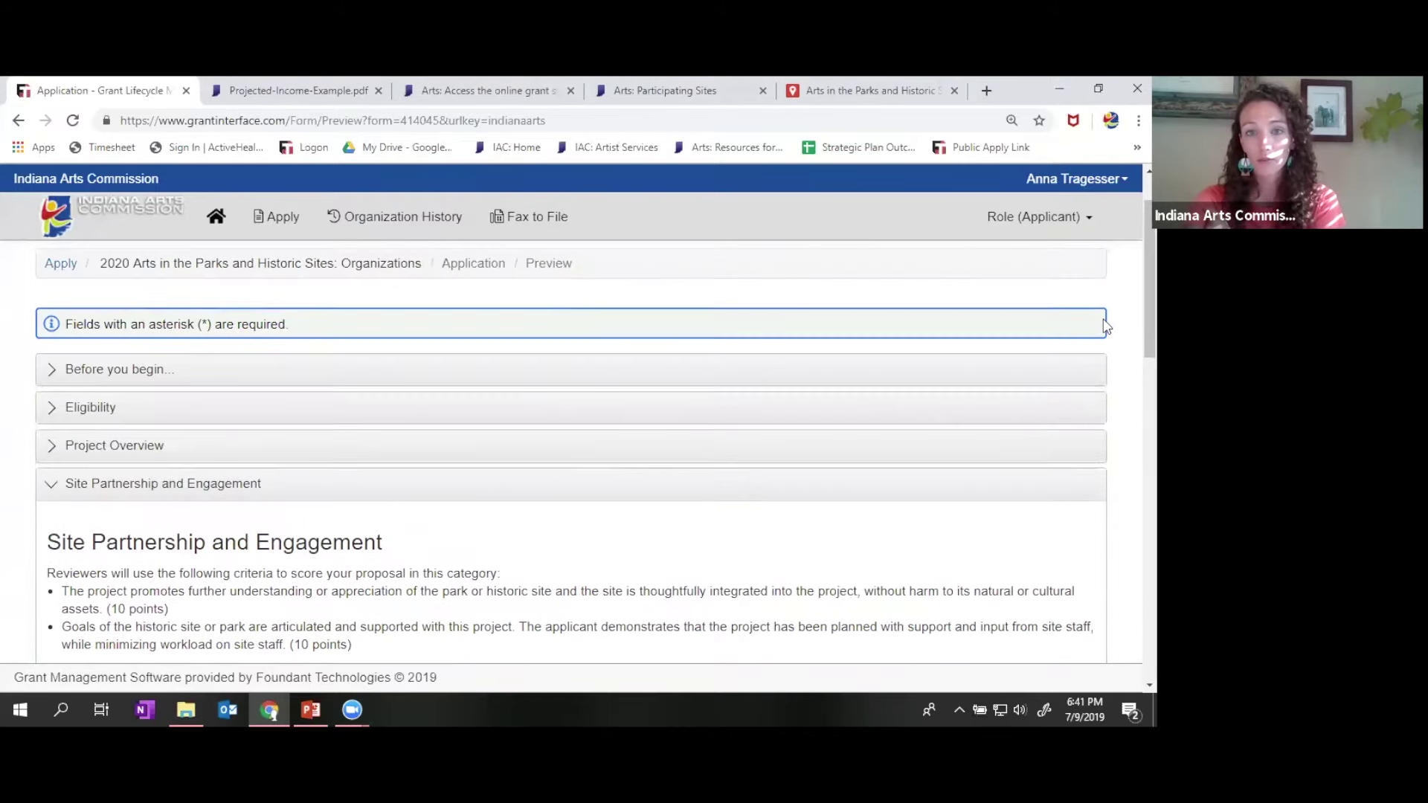
pyautogui.scroll(1, 1106, 326)
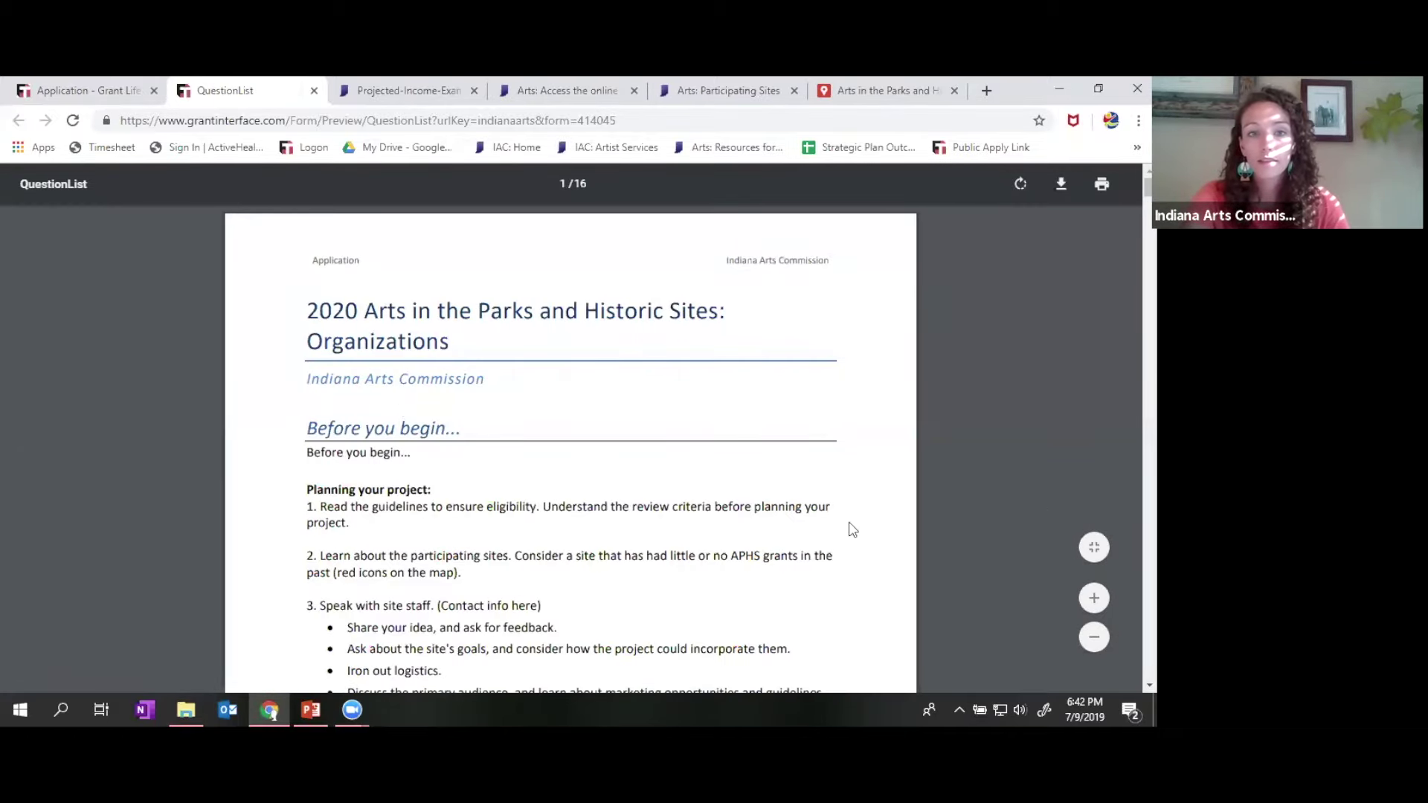
# - Review the 16-page question list PDF, return to the preview, then switch to PowerPoint at slide 34
pyautogui.scroll(-6, 852, 530)
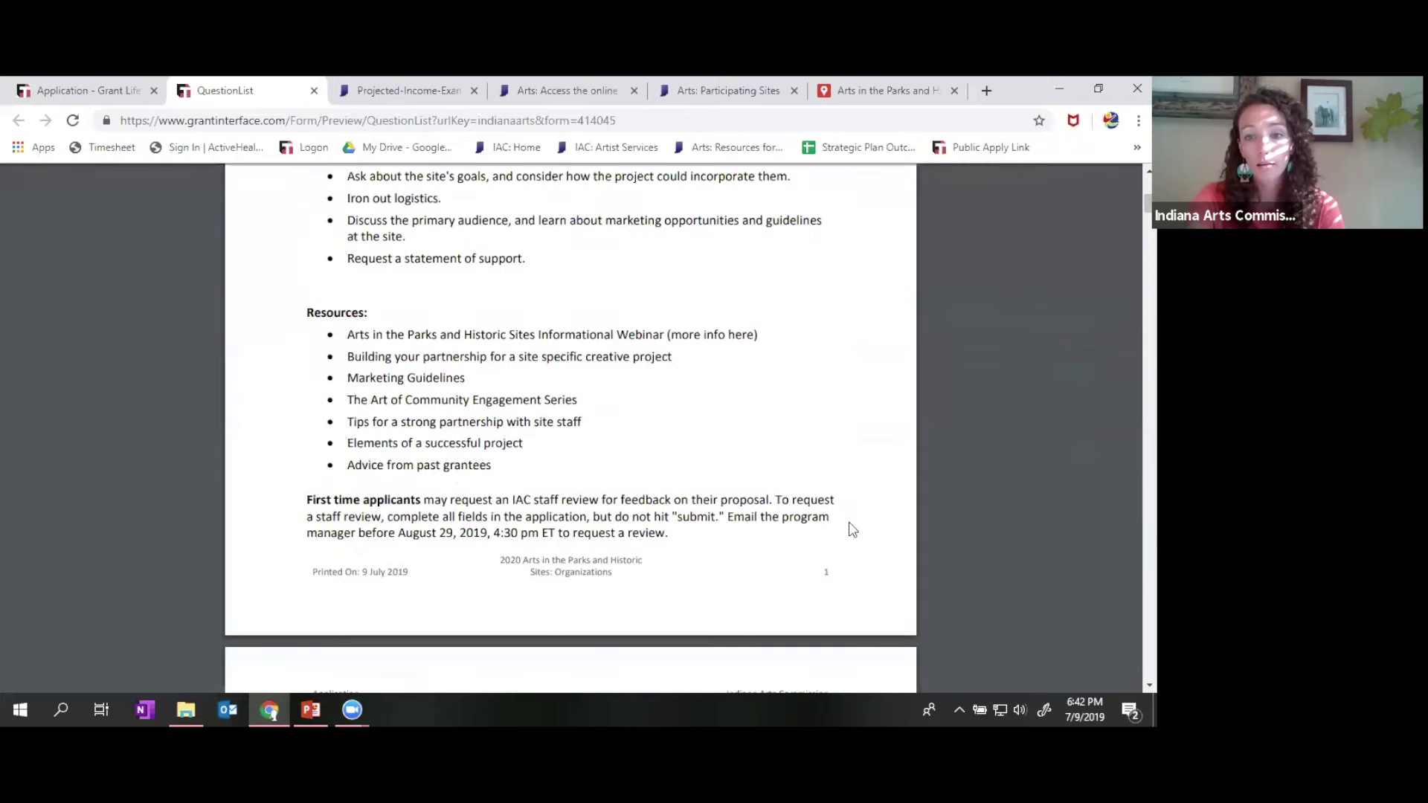
pyautogui.scroll(-7, 852, 528)
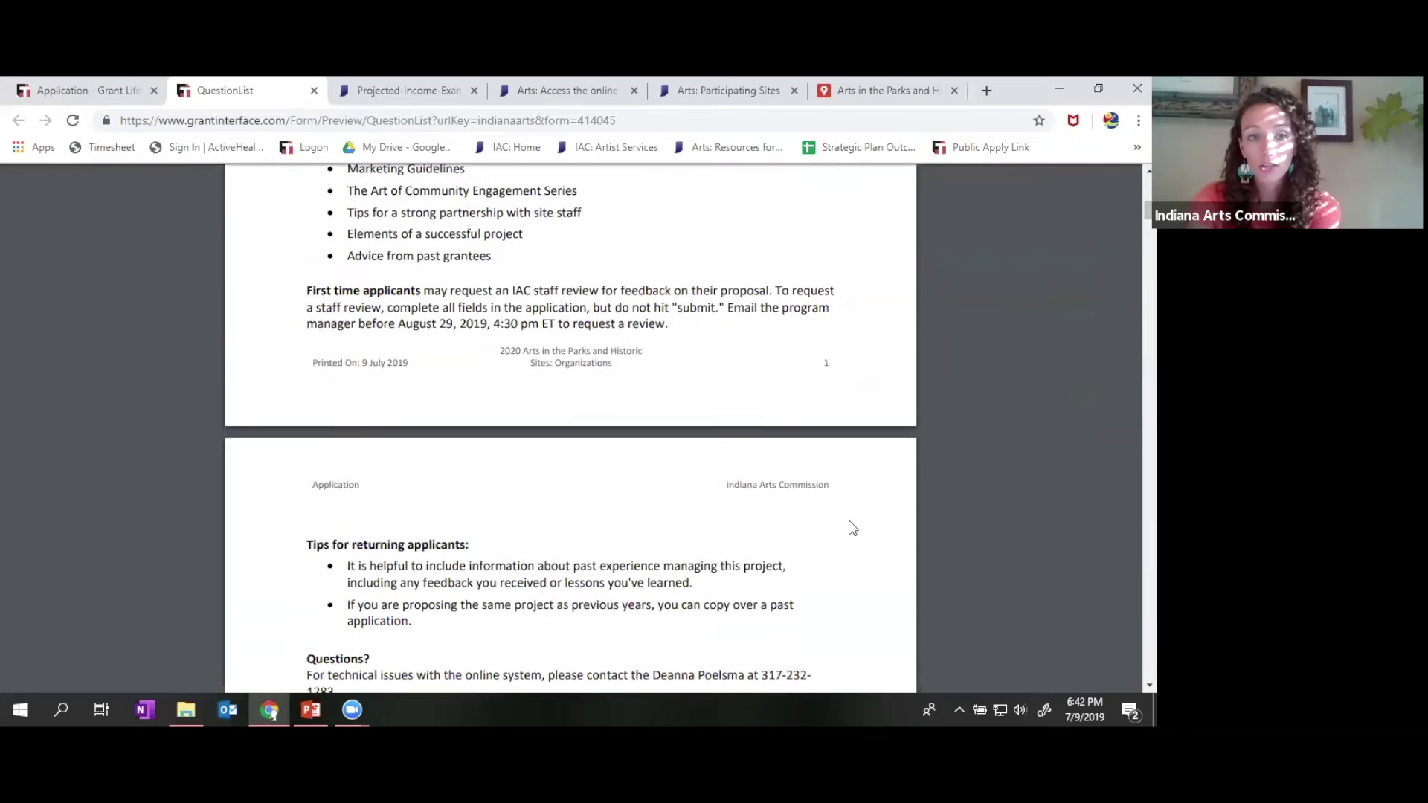
pyautogui.scroll(-3, 852, 528)
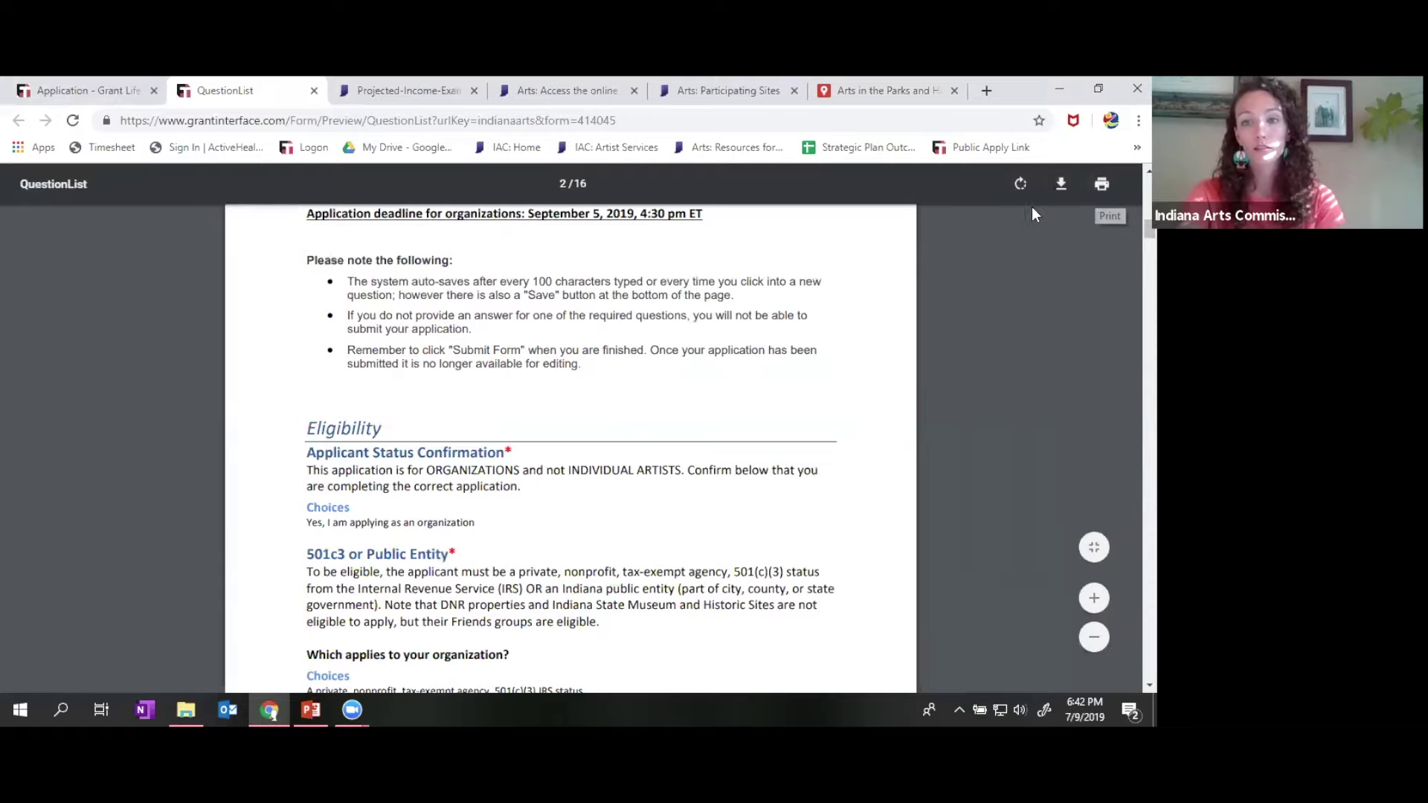
pyautogui.click(64, 94)
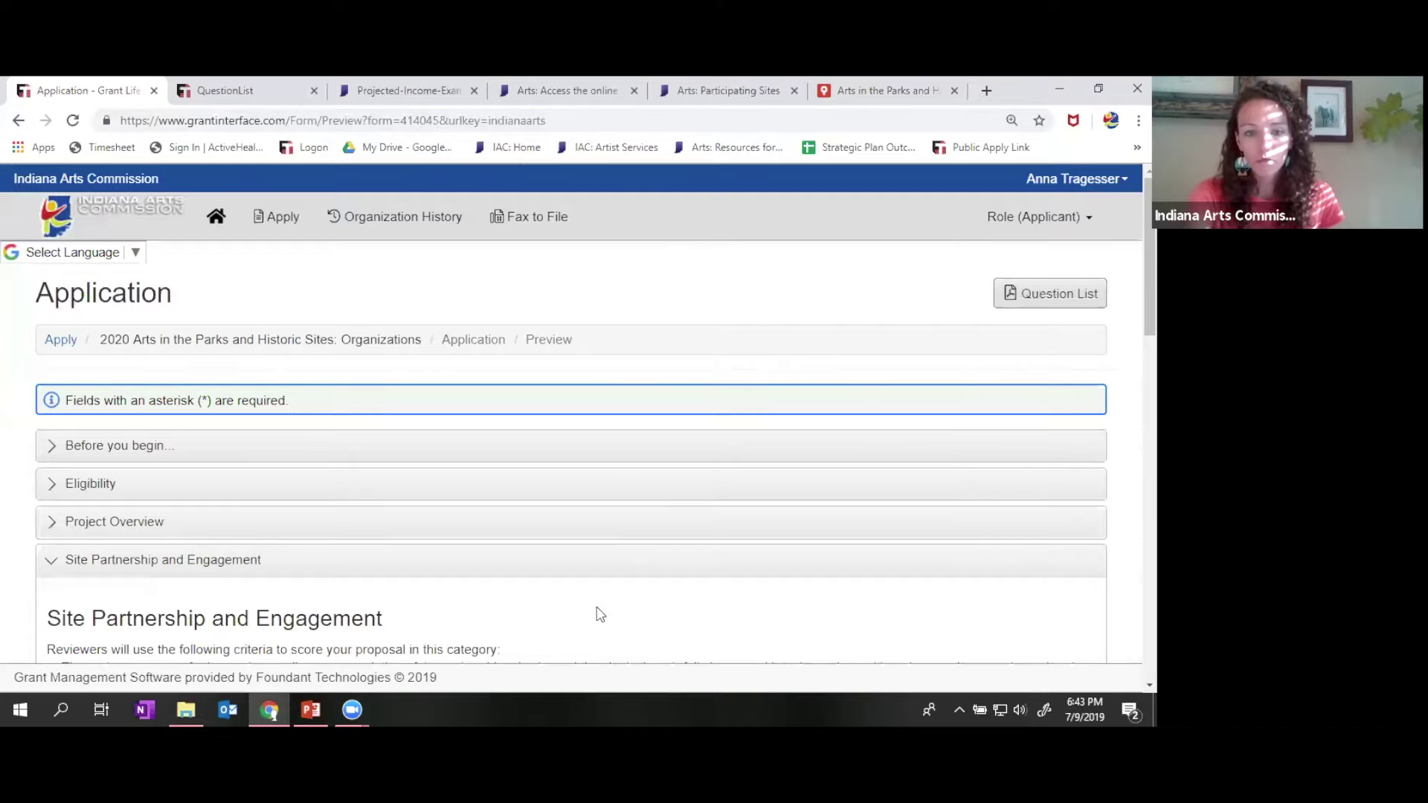
pyautogui.click(311, 710)
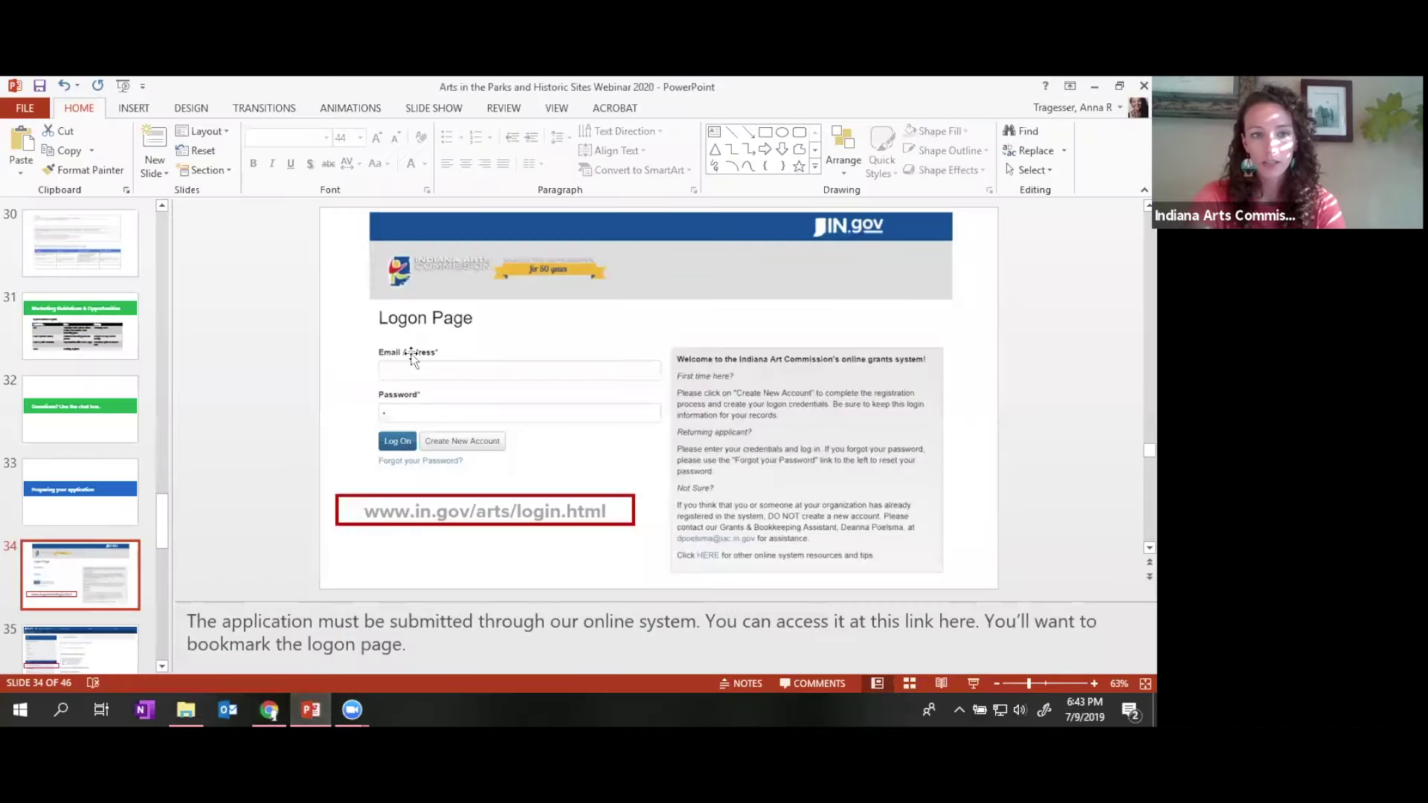
# - Scroll the thumbnail pane and select slide 37, 'Your application'
pyautogui.scroll(-5, 112, 570)
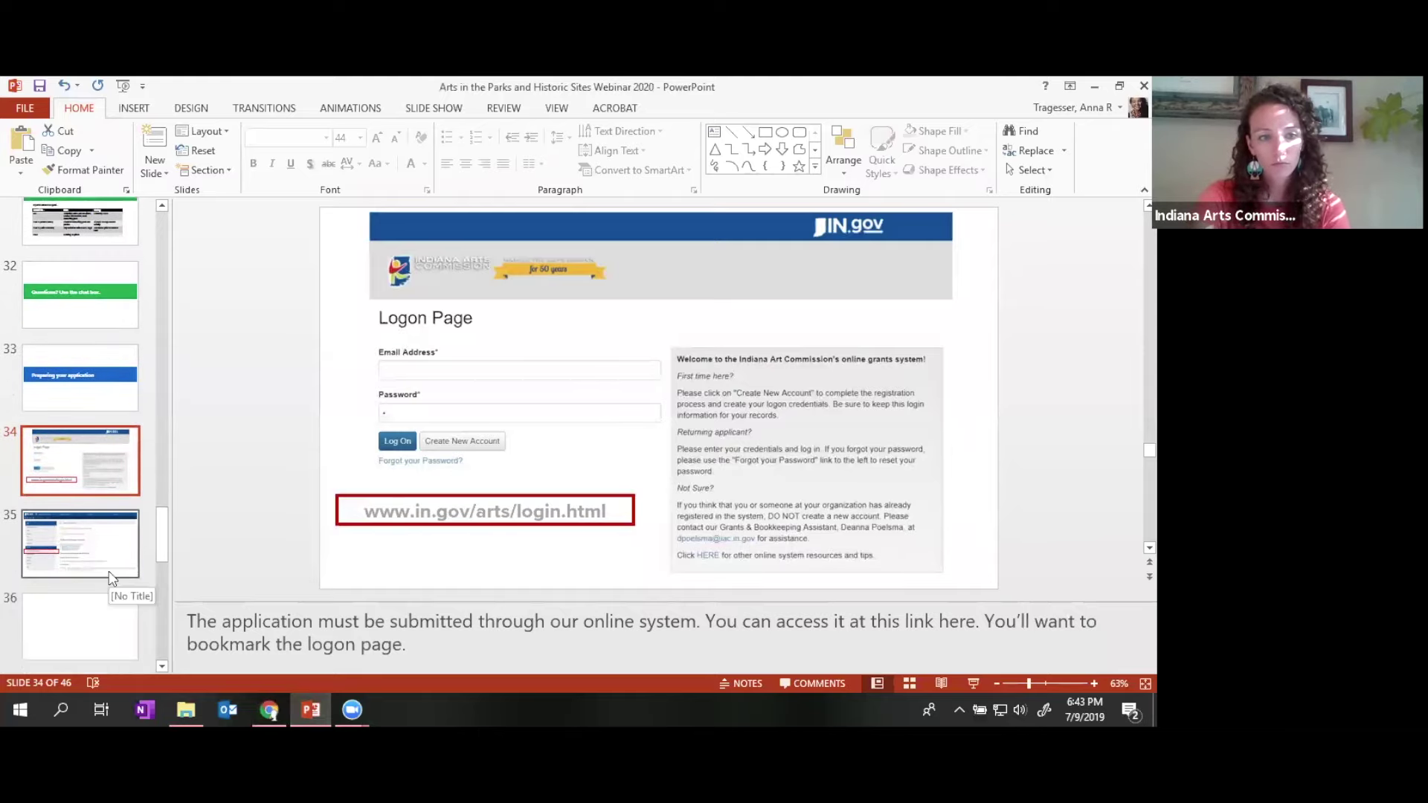
pyautogui.click(101, 431)
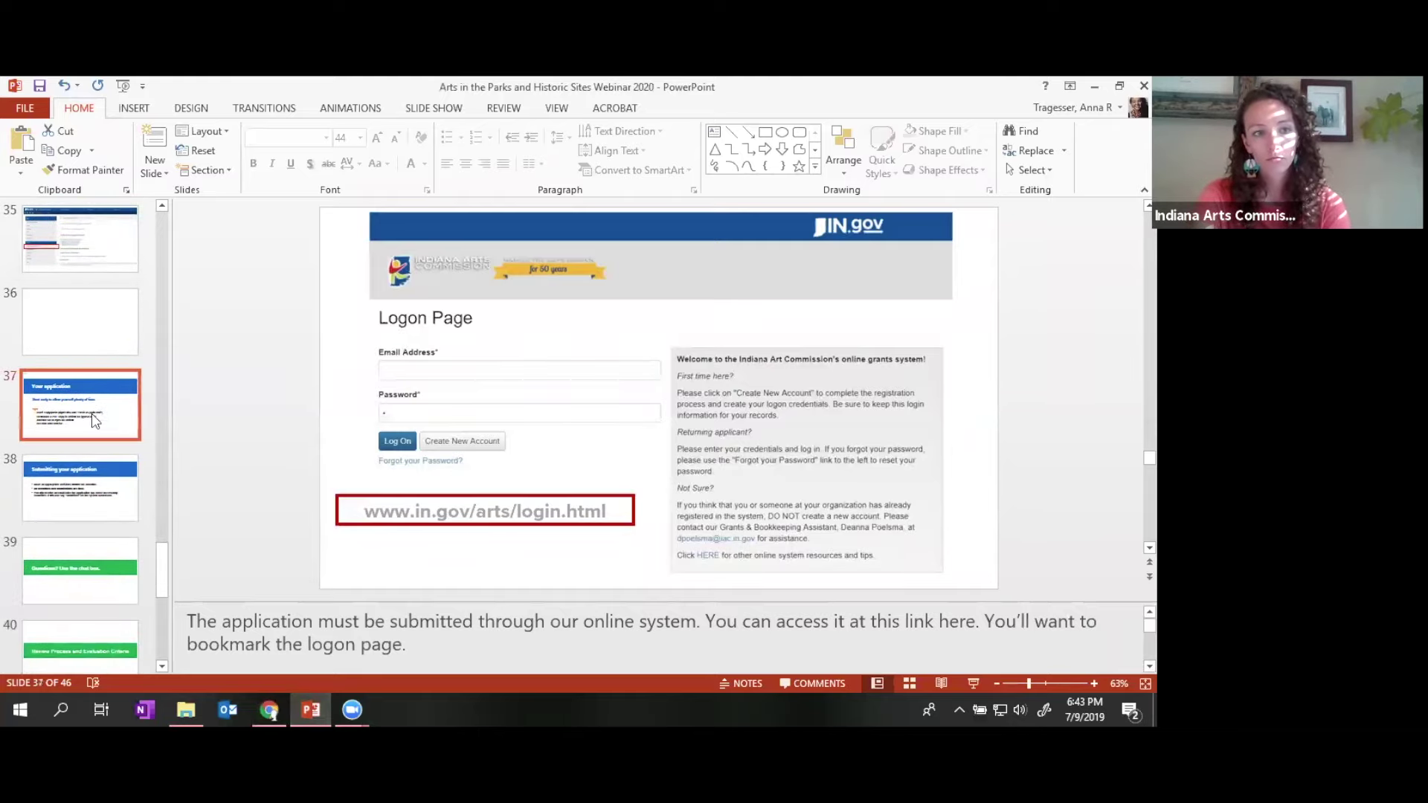